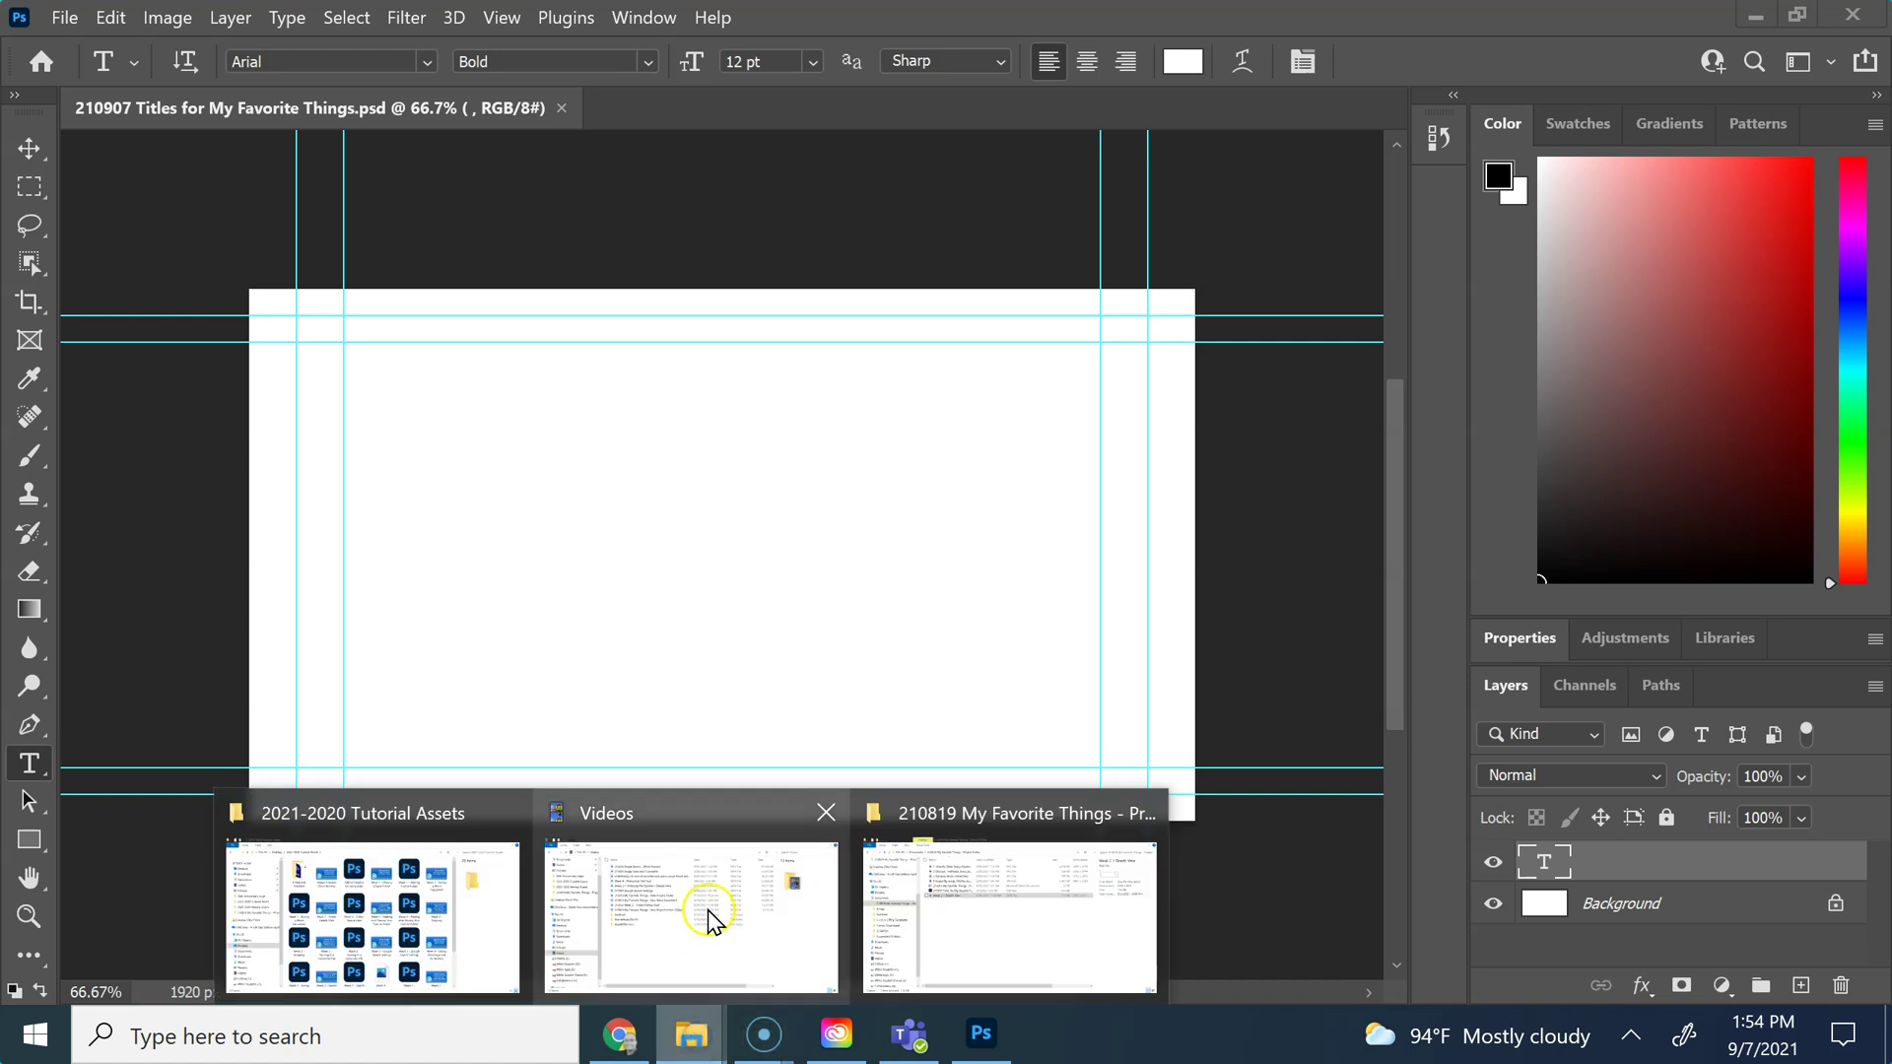
Bring up the 210819 My Favorite Things folder in File Explorer and scroll right to its Comments column.
left_click(896, 873)
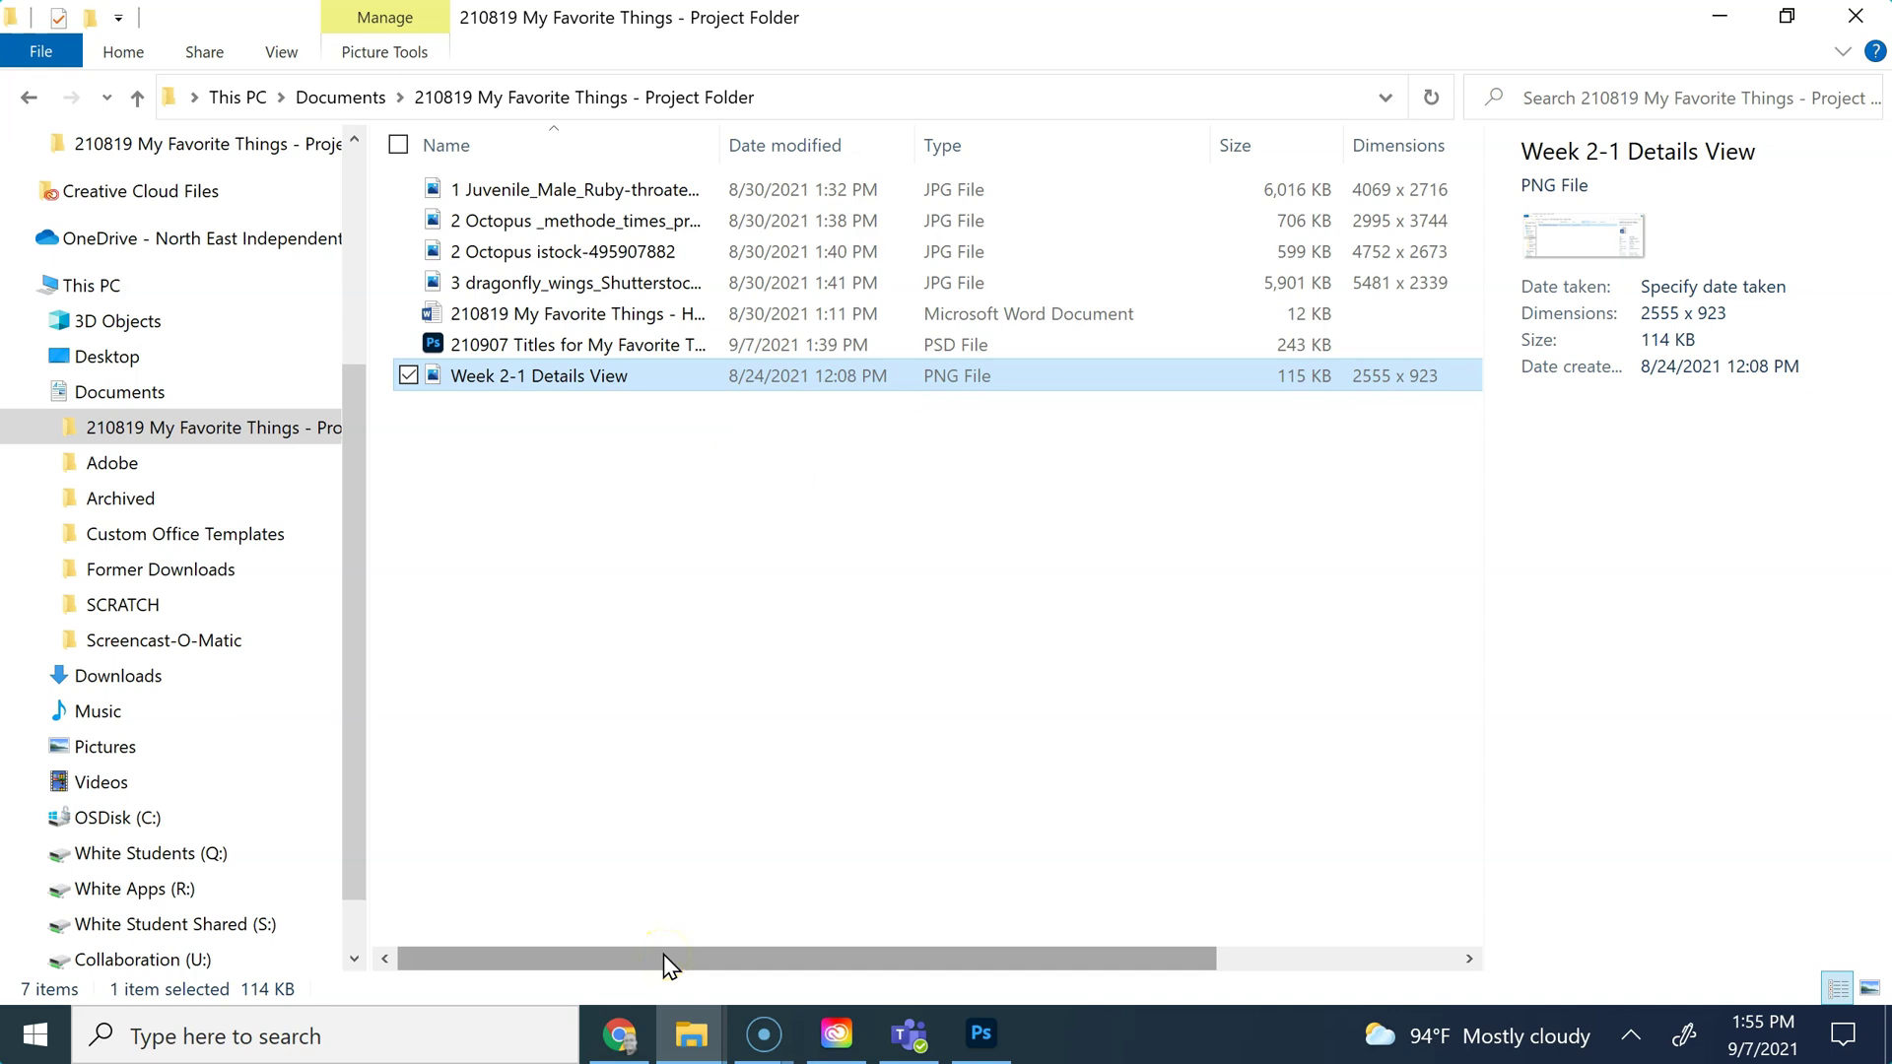
left_click_drag(664, 953, 986, 964)
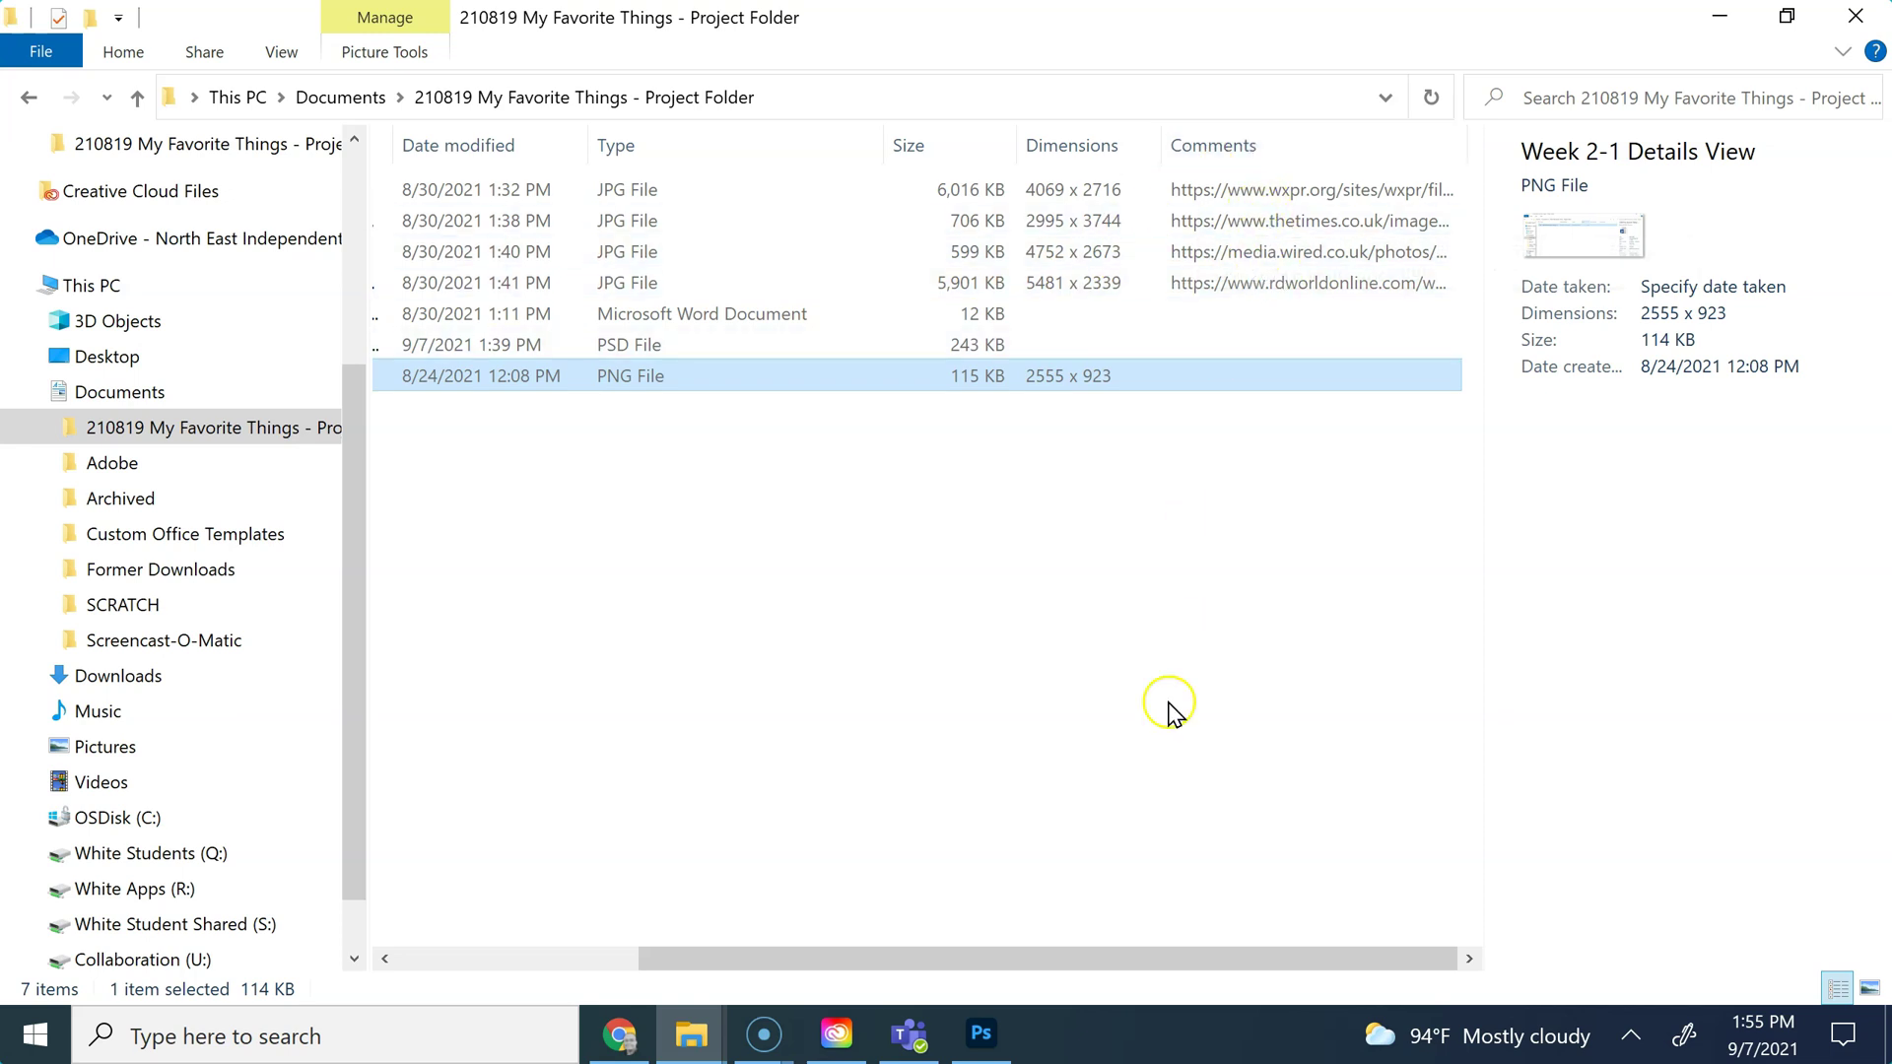
Switch to the 210907 Titles document and drag its empty text layer to the trash.
left_click(976, 1037)
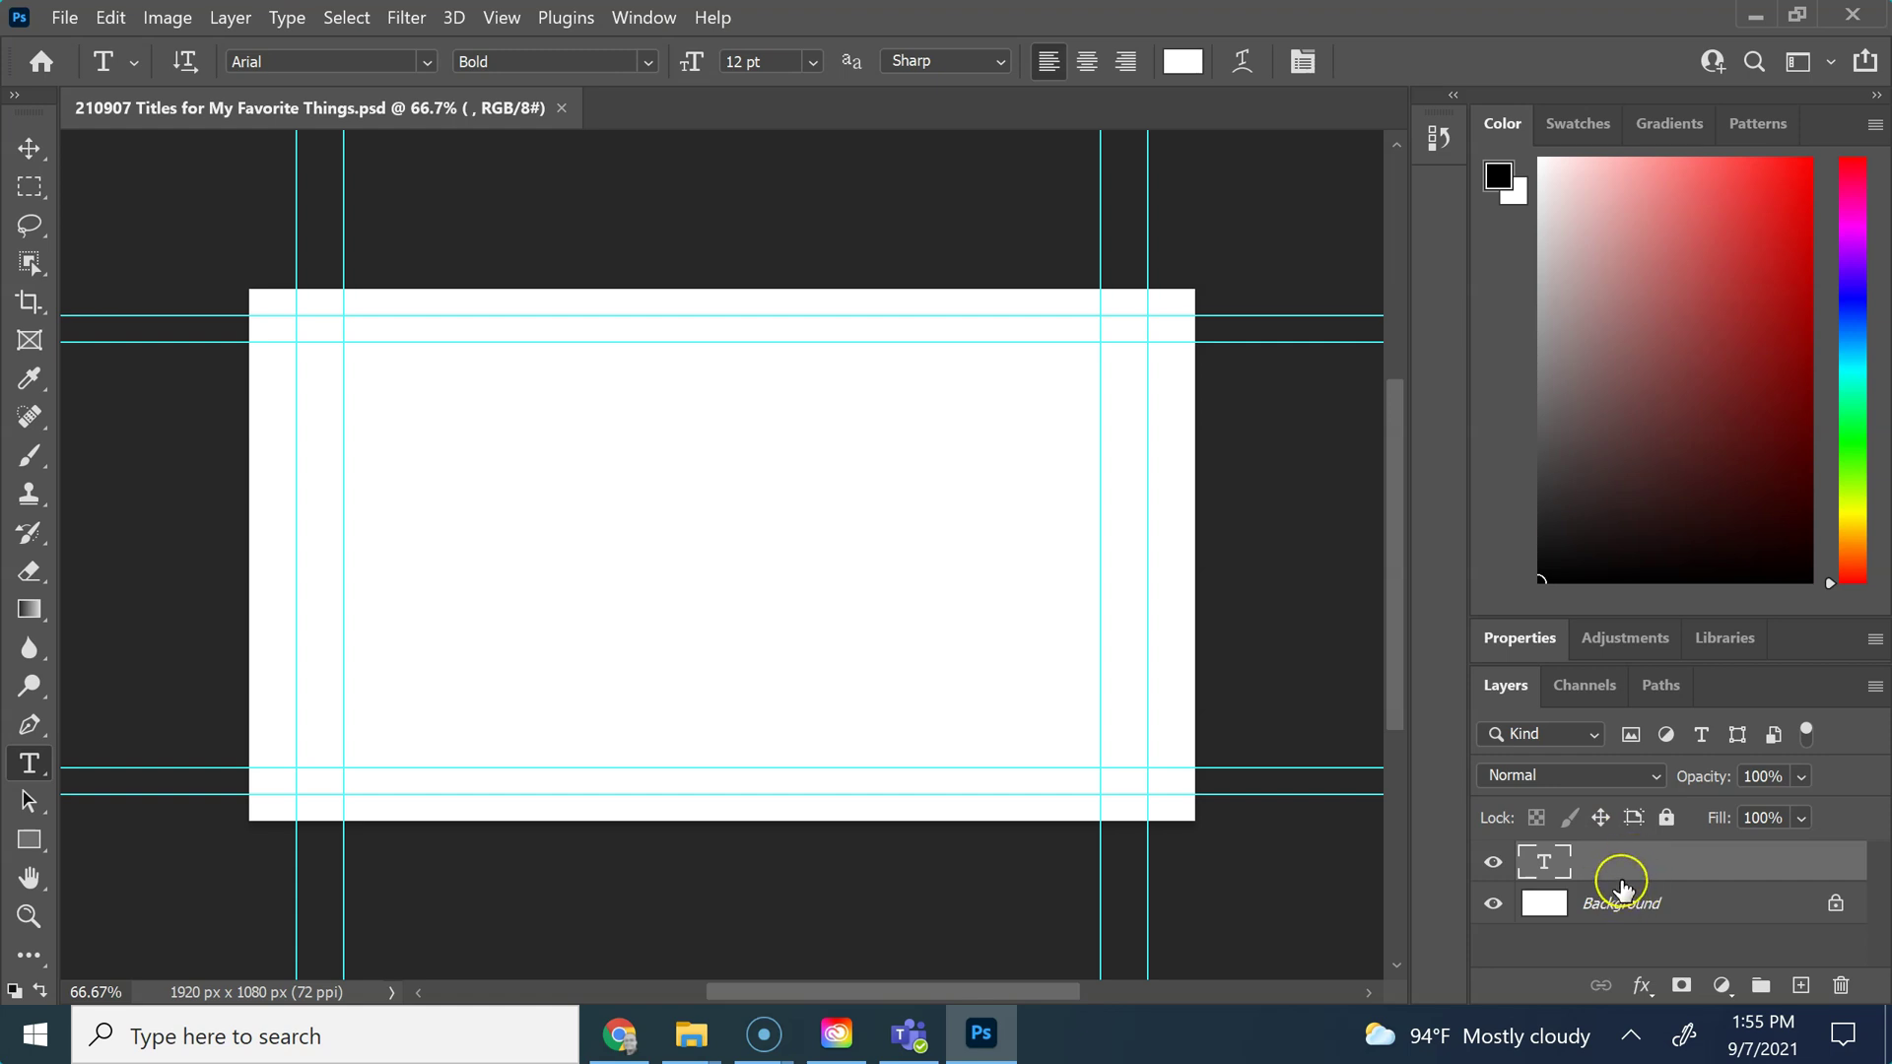
key("F7")
key("F7")
left_click(634, 20)
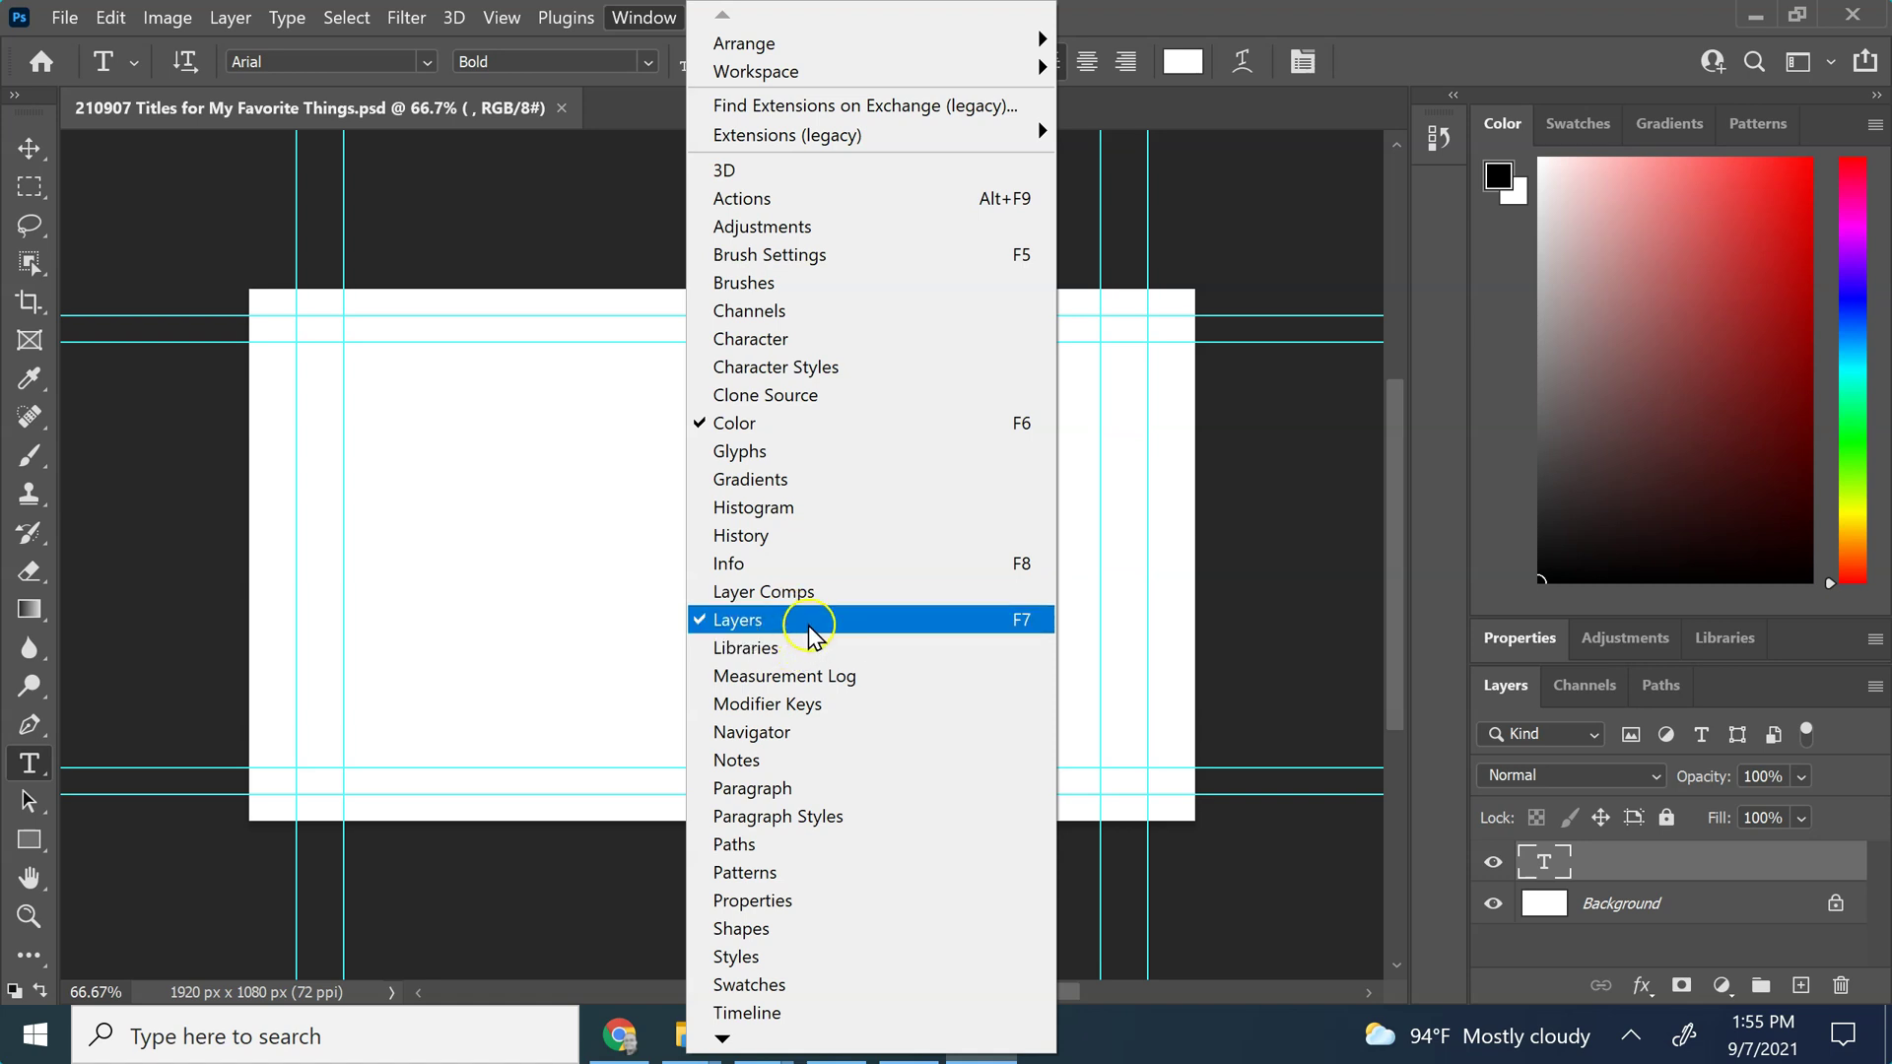
left_click(1396, 607)
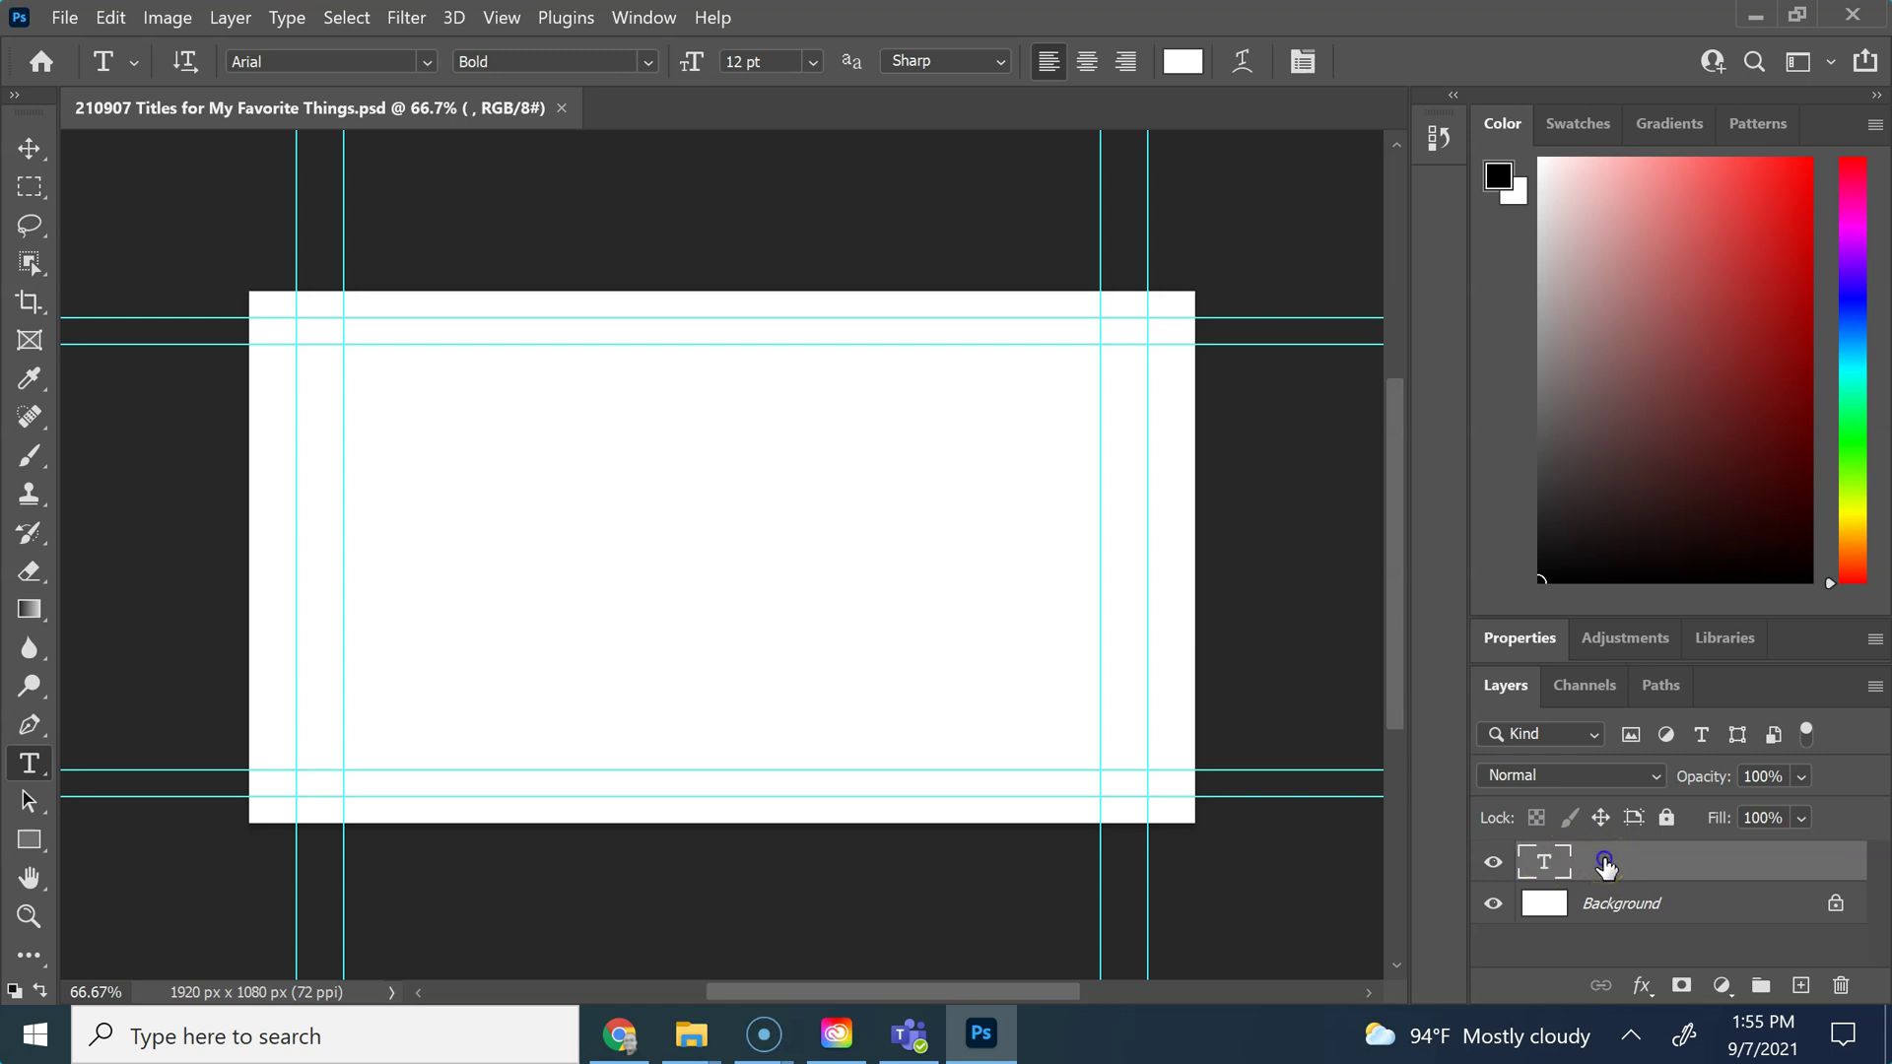
left_click_drag(1605, 865, 1843, 987)
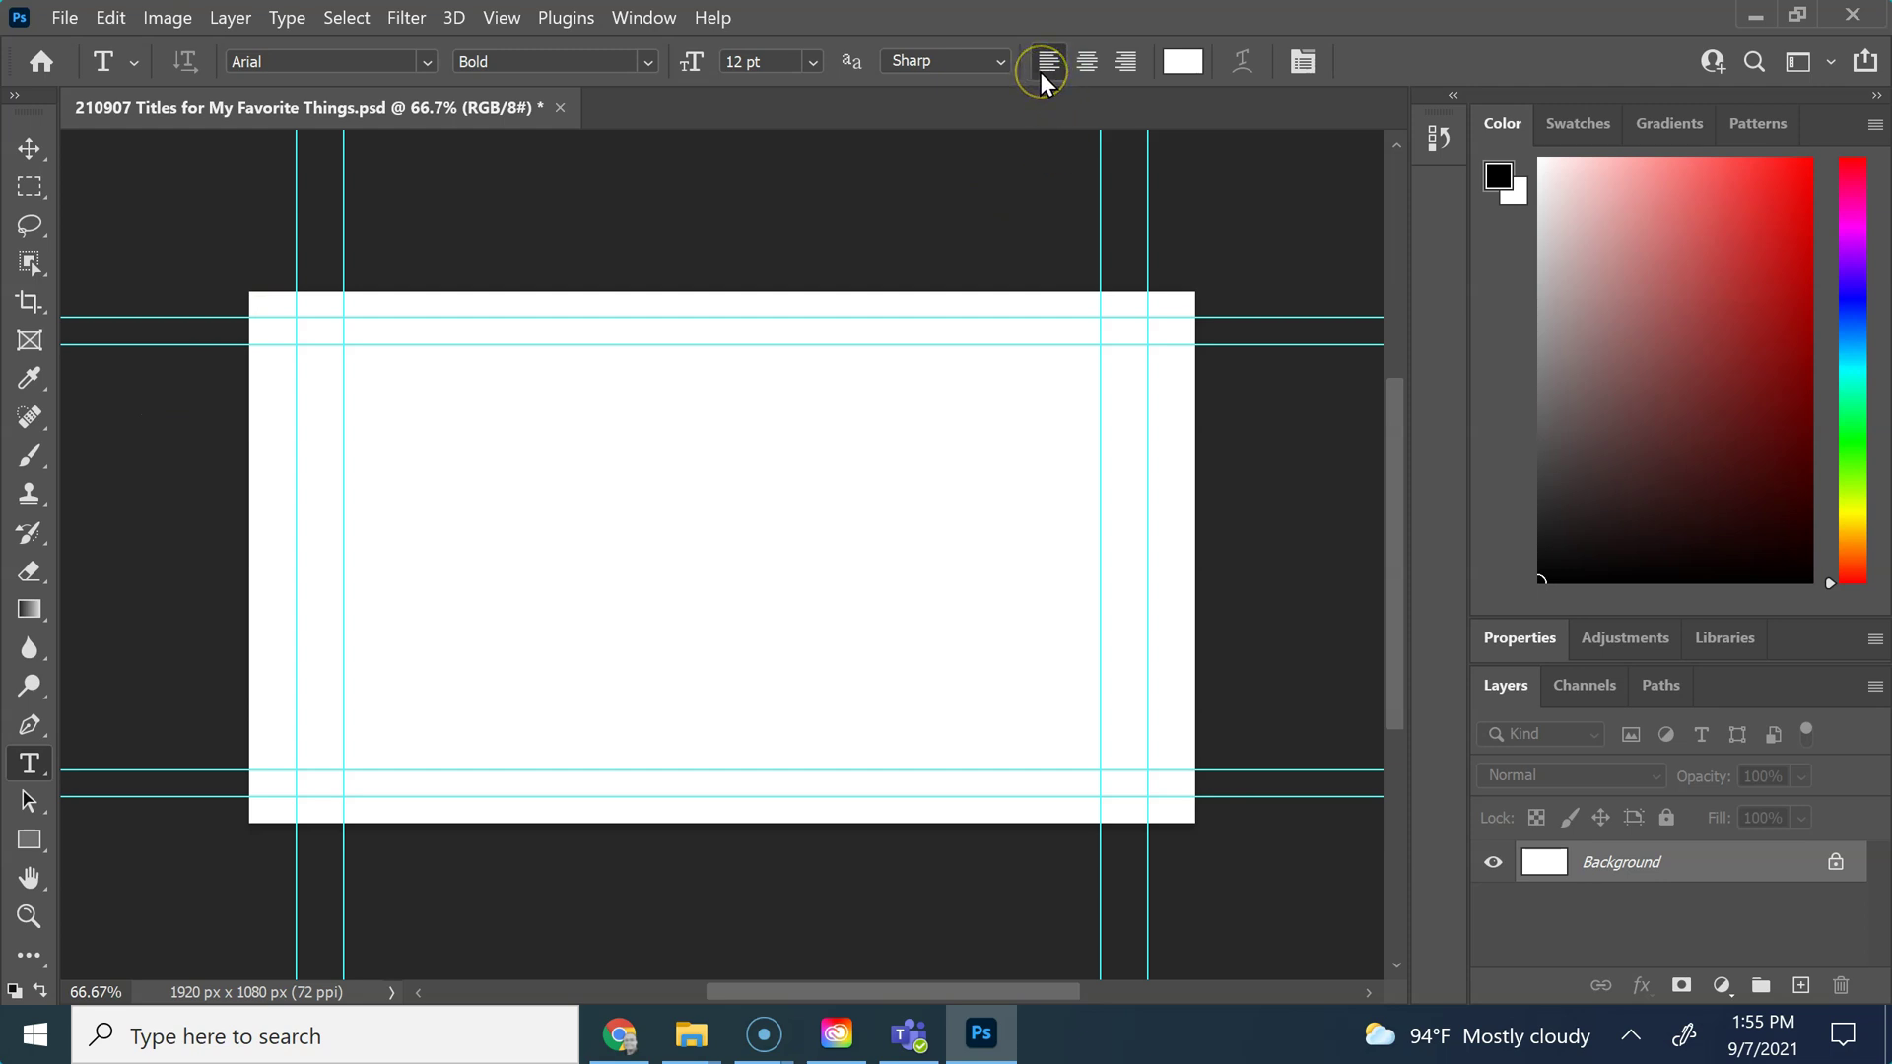
Change the options-bar text colour from white to pure black, 000000.
left_click(1187, 62)
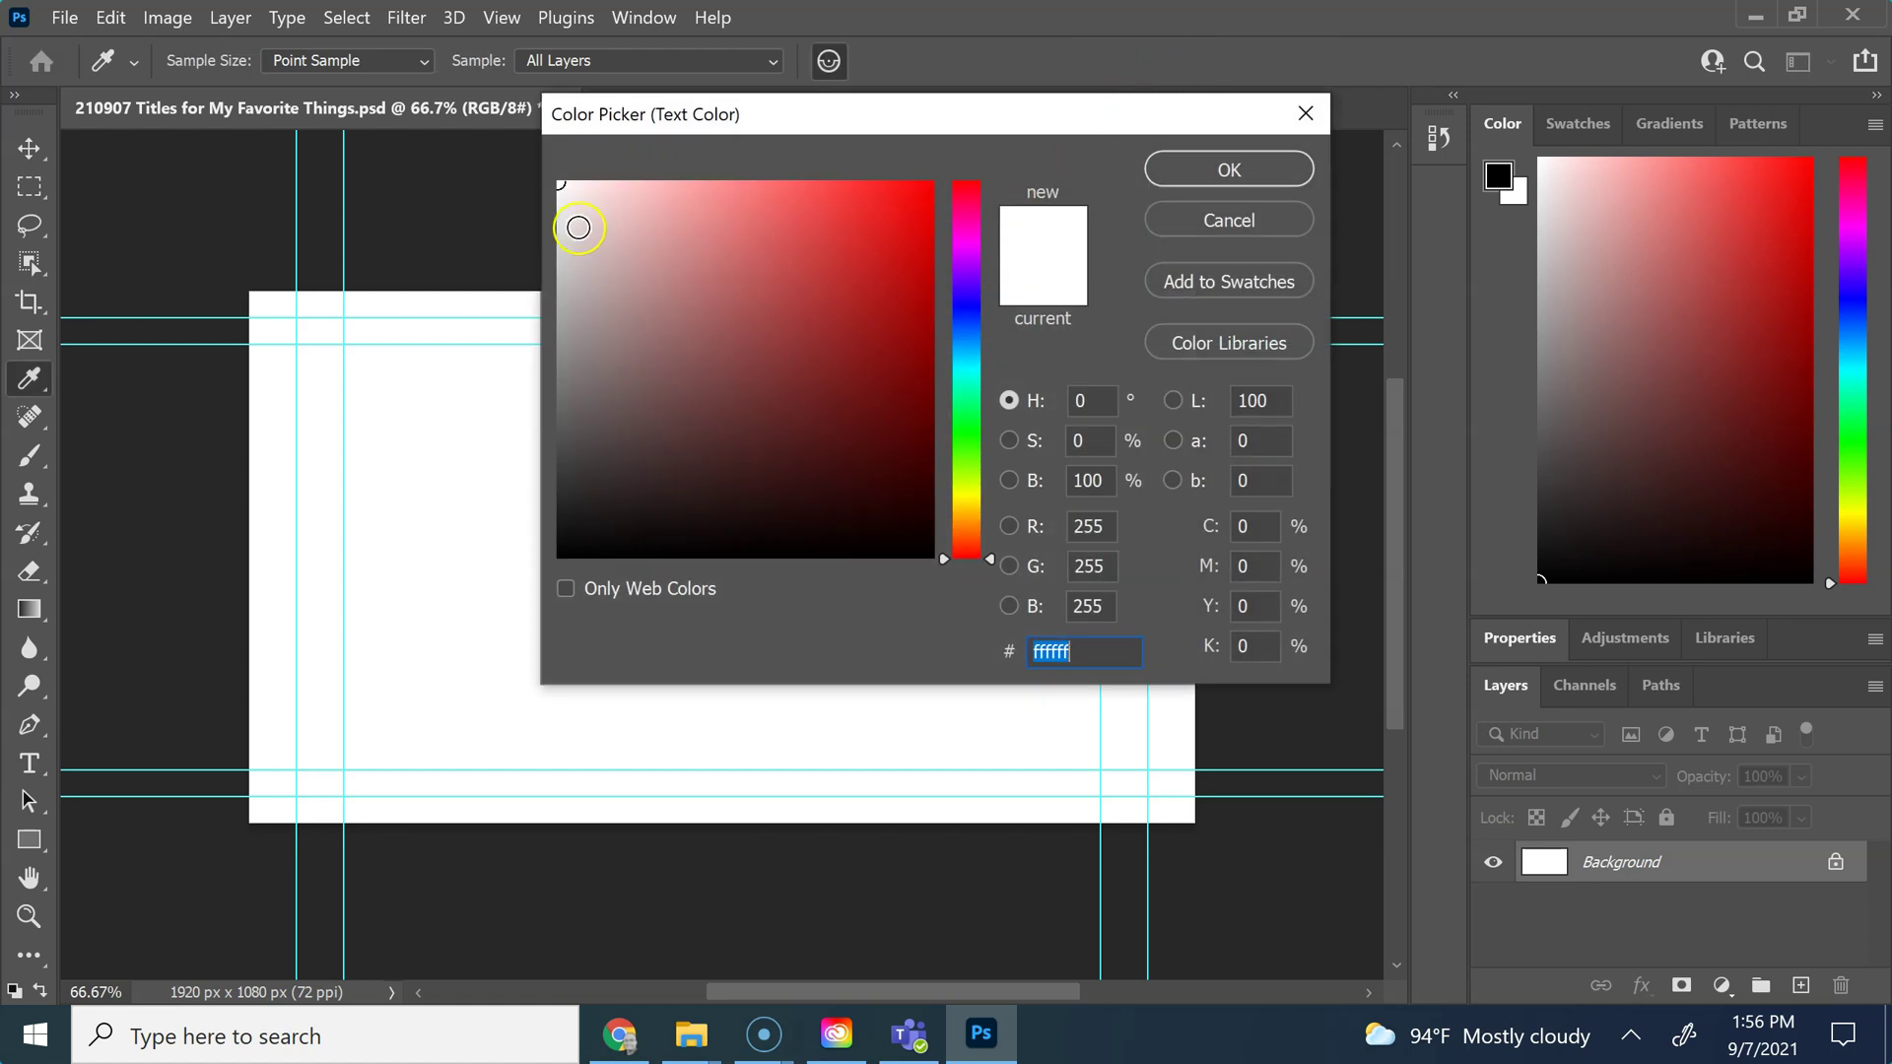
mouse_move(590, 212)
left_mouse_down()
mouse_move(845, 257)
mouse_move(836, 381)
mouse_move(675, 384)
mouse_move(663, 245)
mouse_move(844, 188)
left_mouse_up()
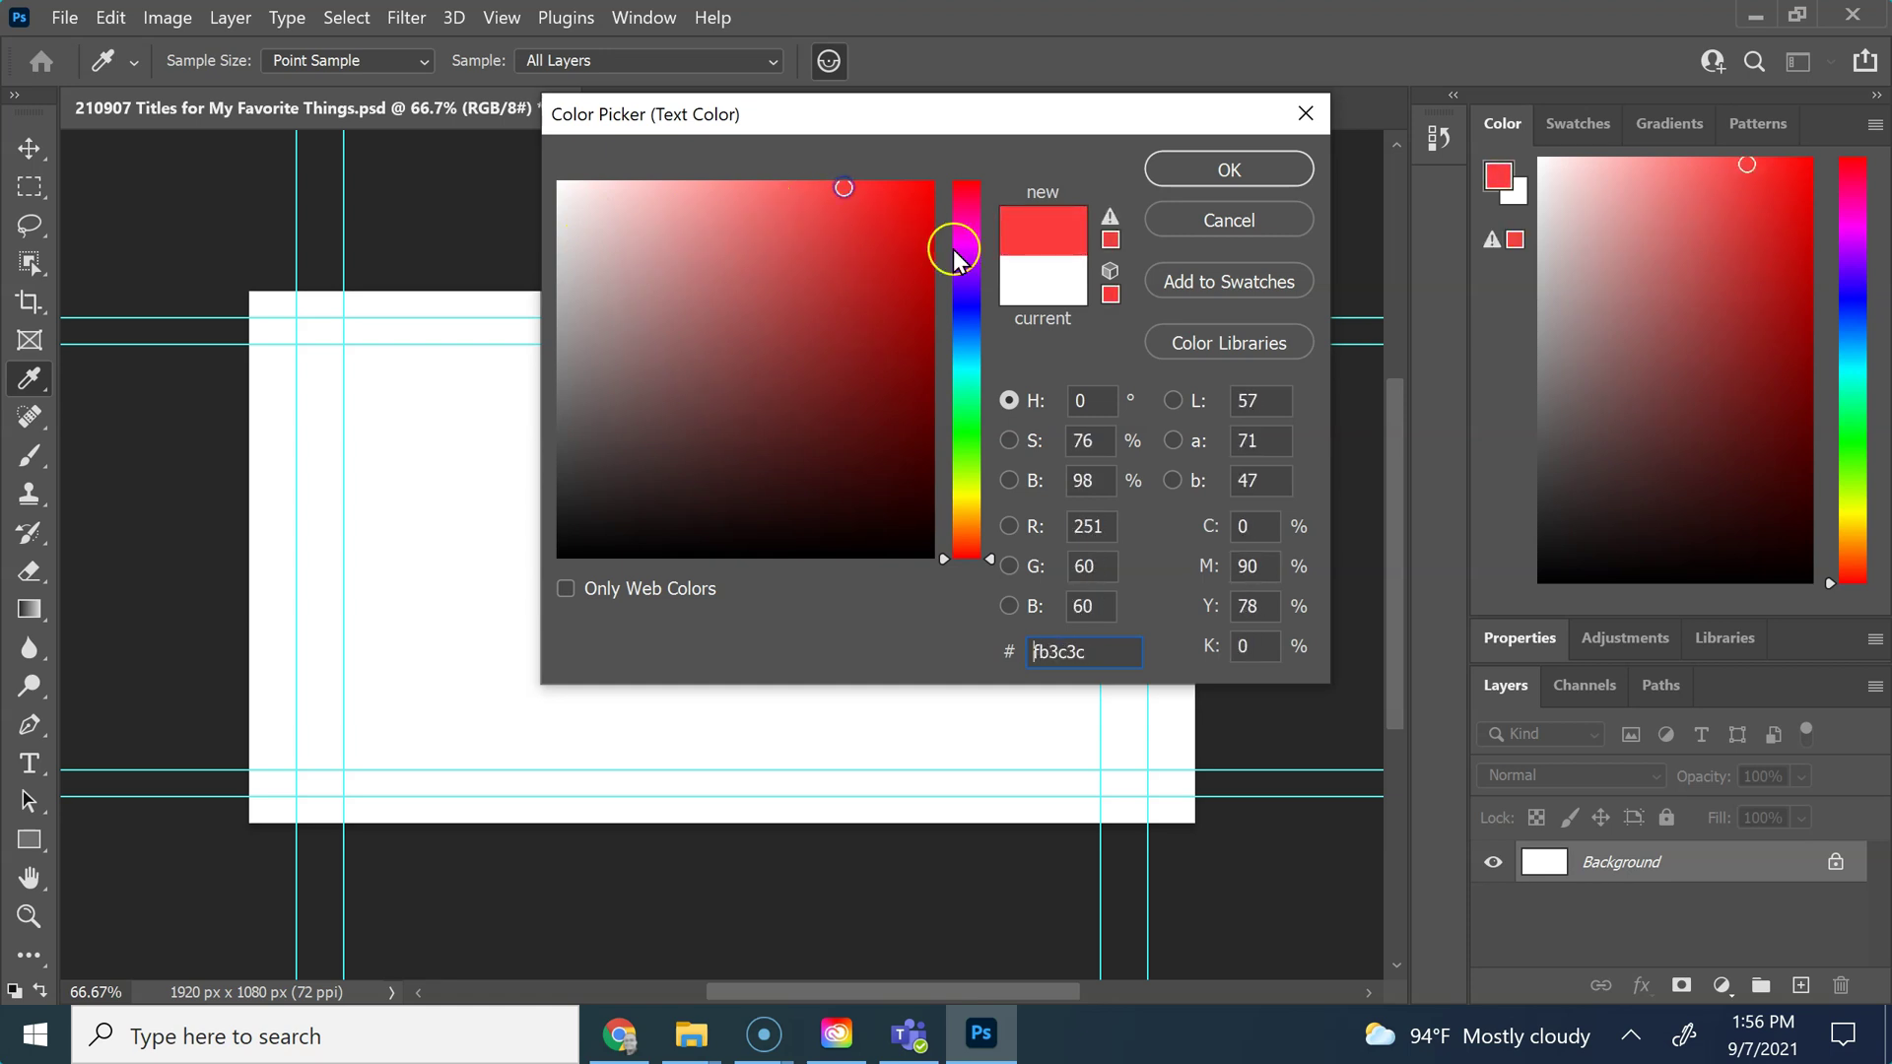
left_click(963, 242)
mouse_move(963, 244)
left_mouse_down()
mouse_move(964, 488)
mouse_move(944, 164)
left_mouse_up()
left_click_drag(804, 208, 949, 567)
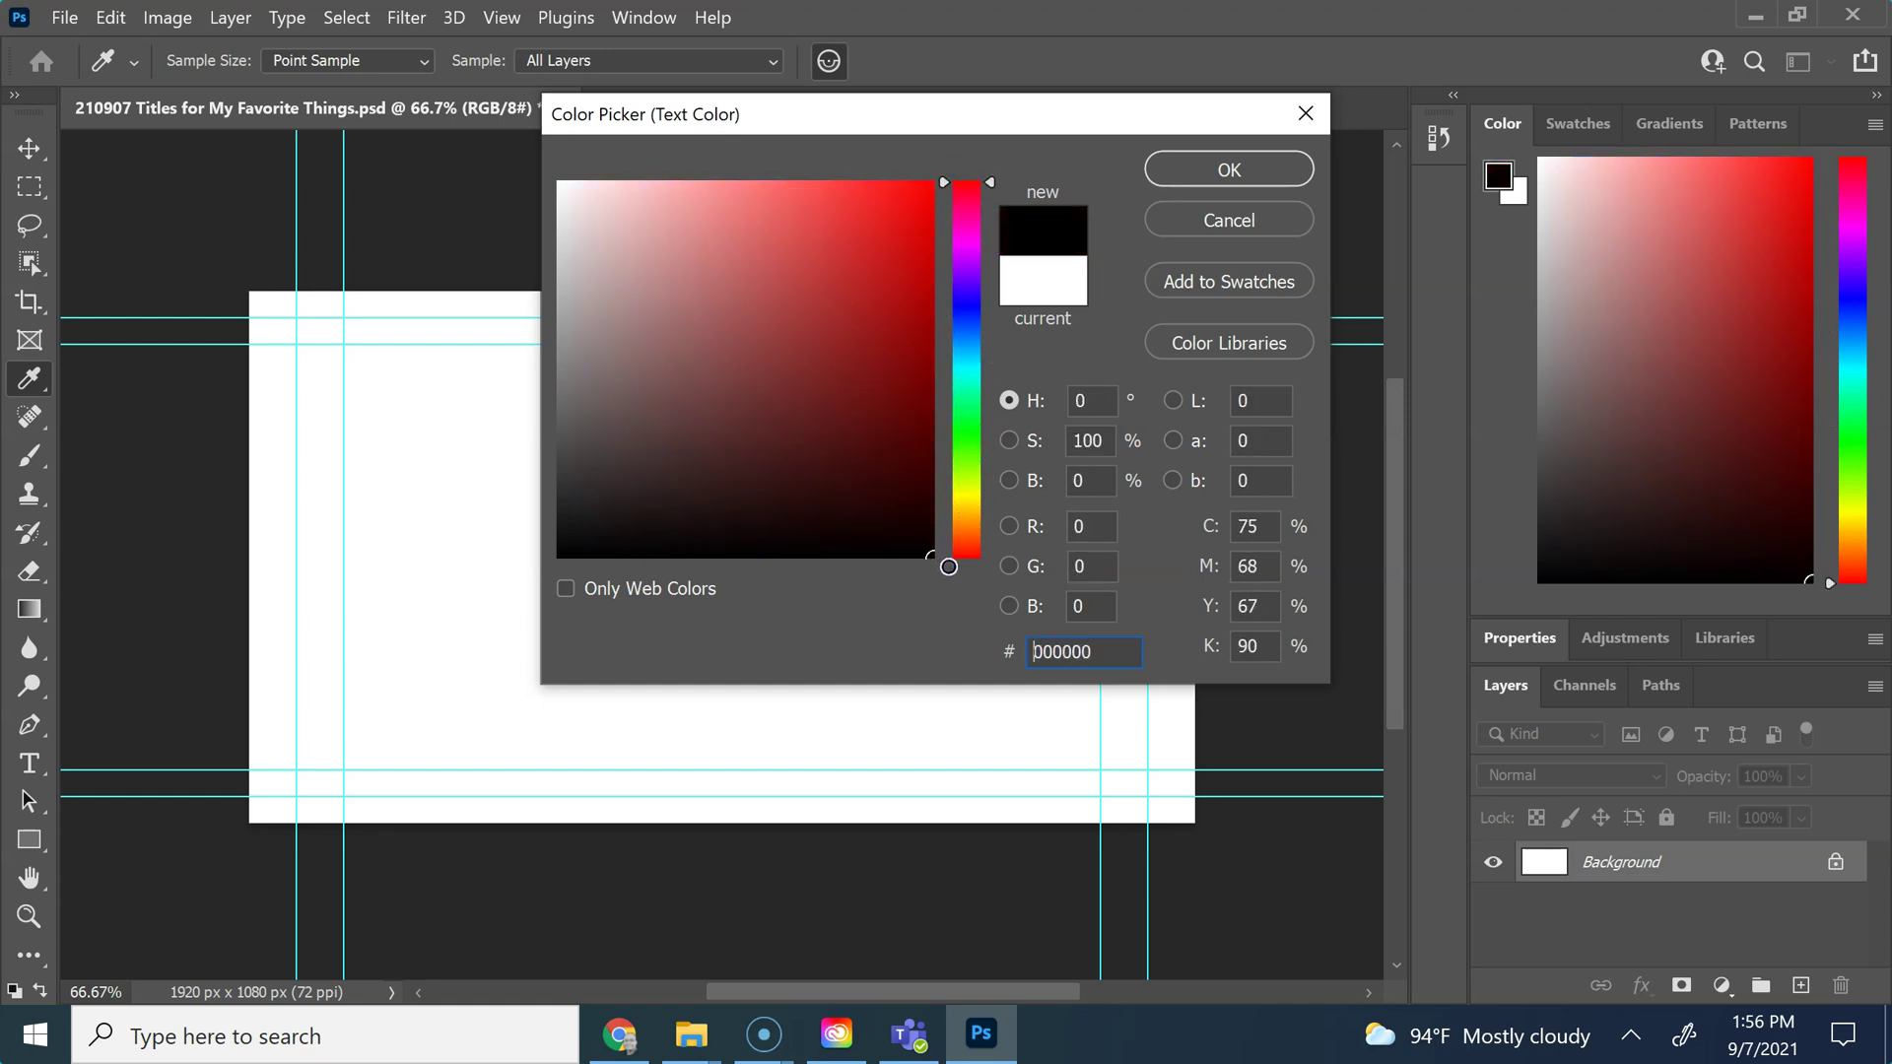
left_click(1222, 169)
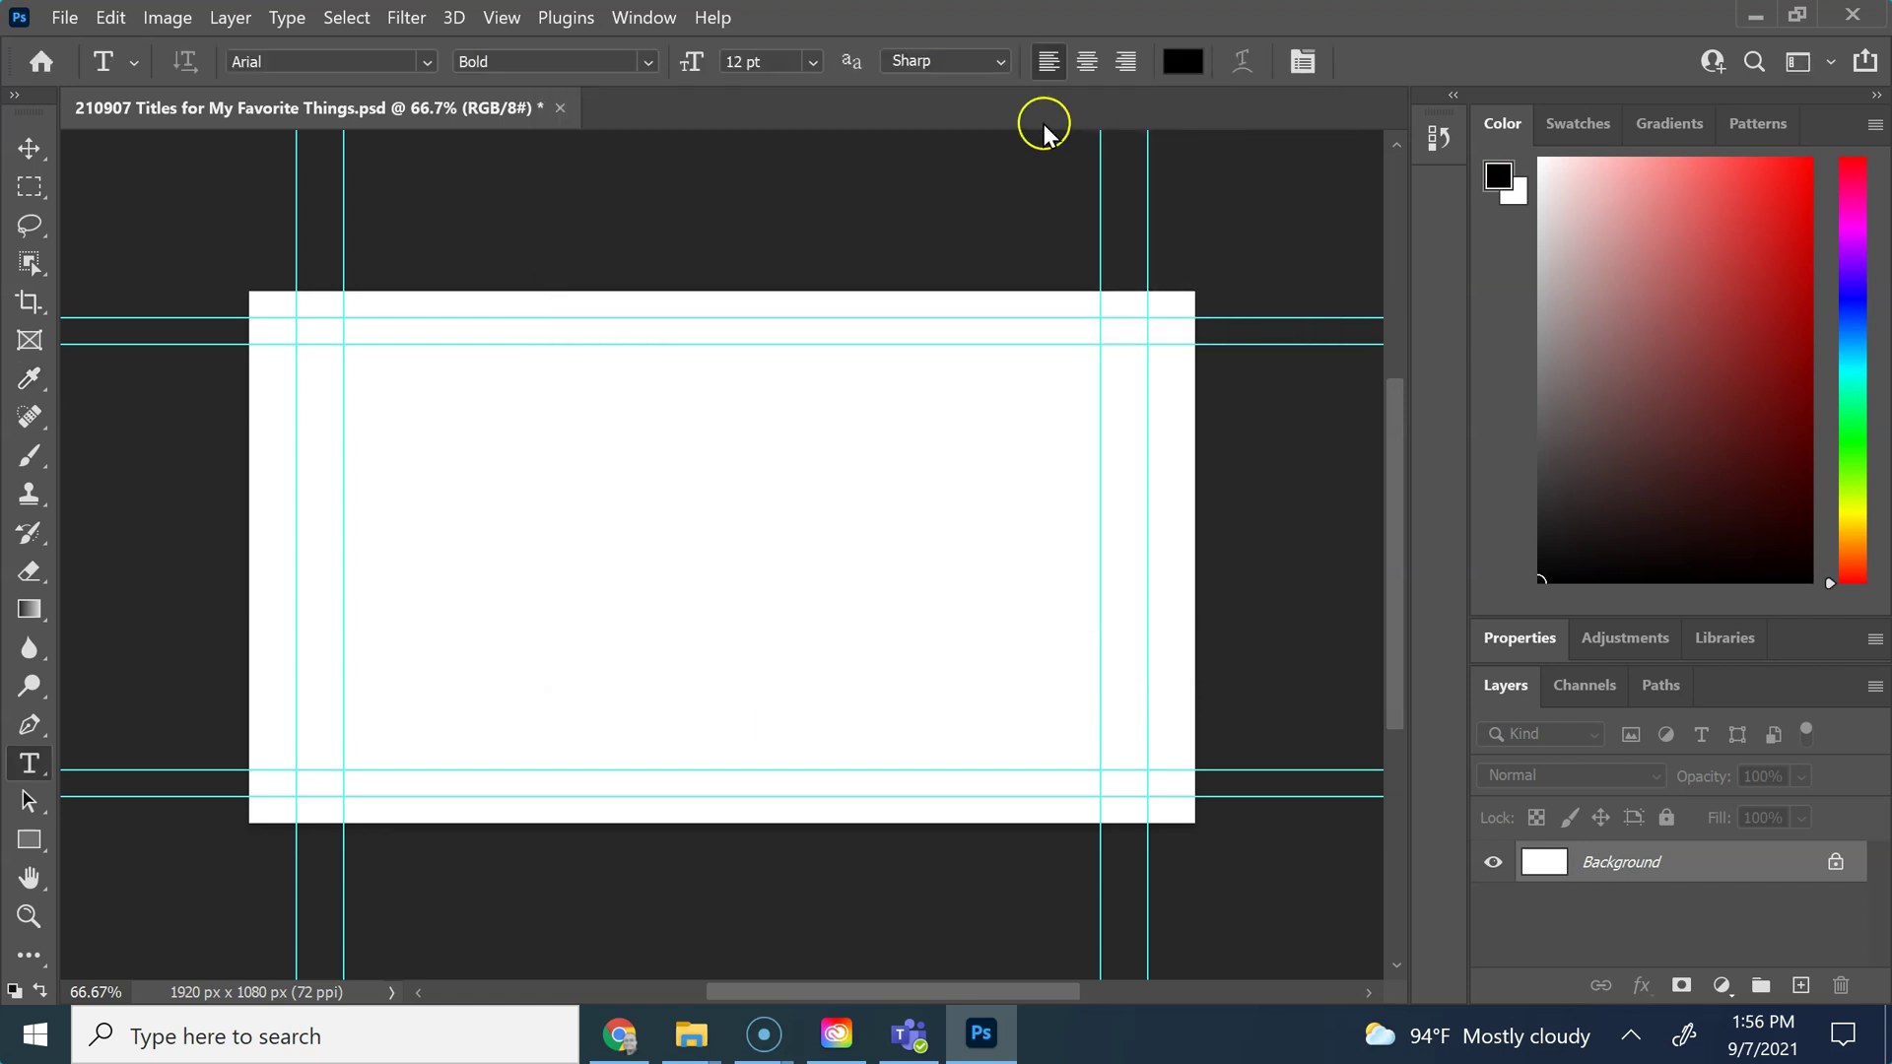
Set centred alignment and draw a type box from the top-left guide intersection to the right guide.
left_click(328, 65)
left_click(1088, 65)
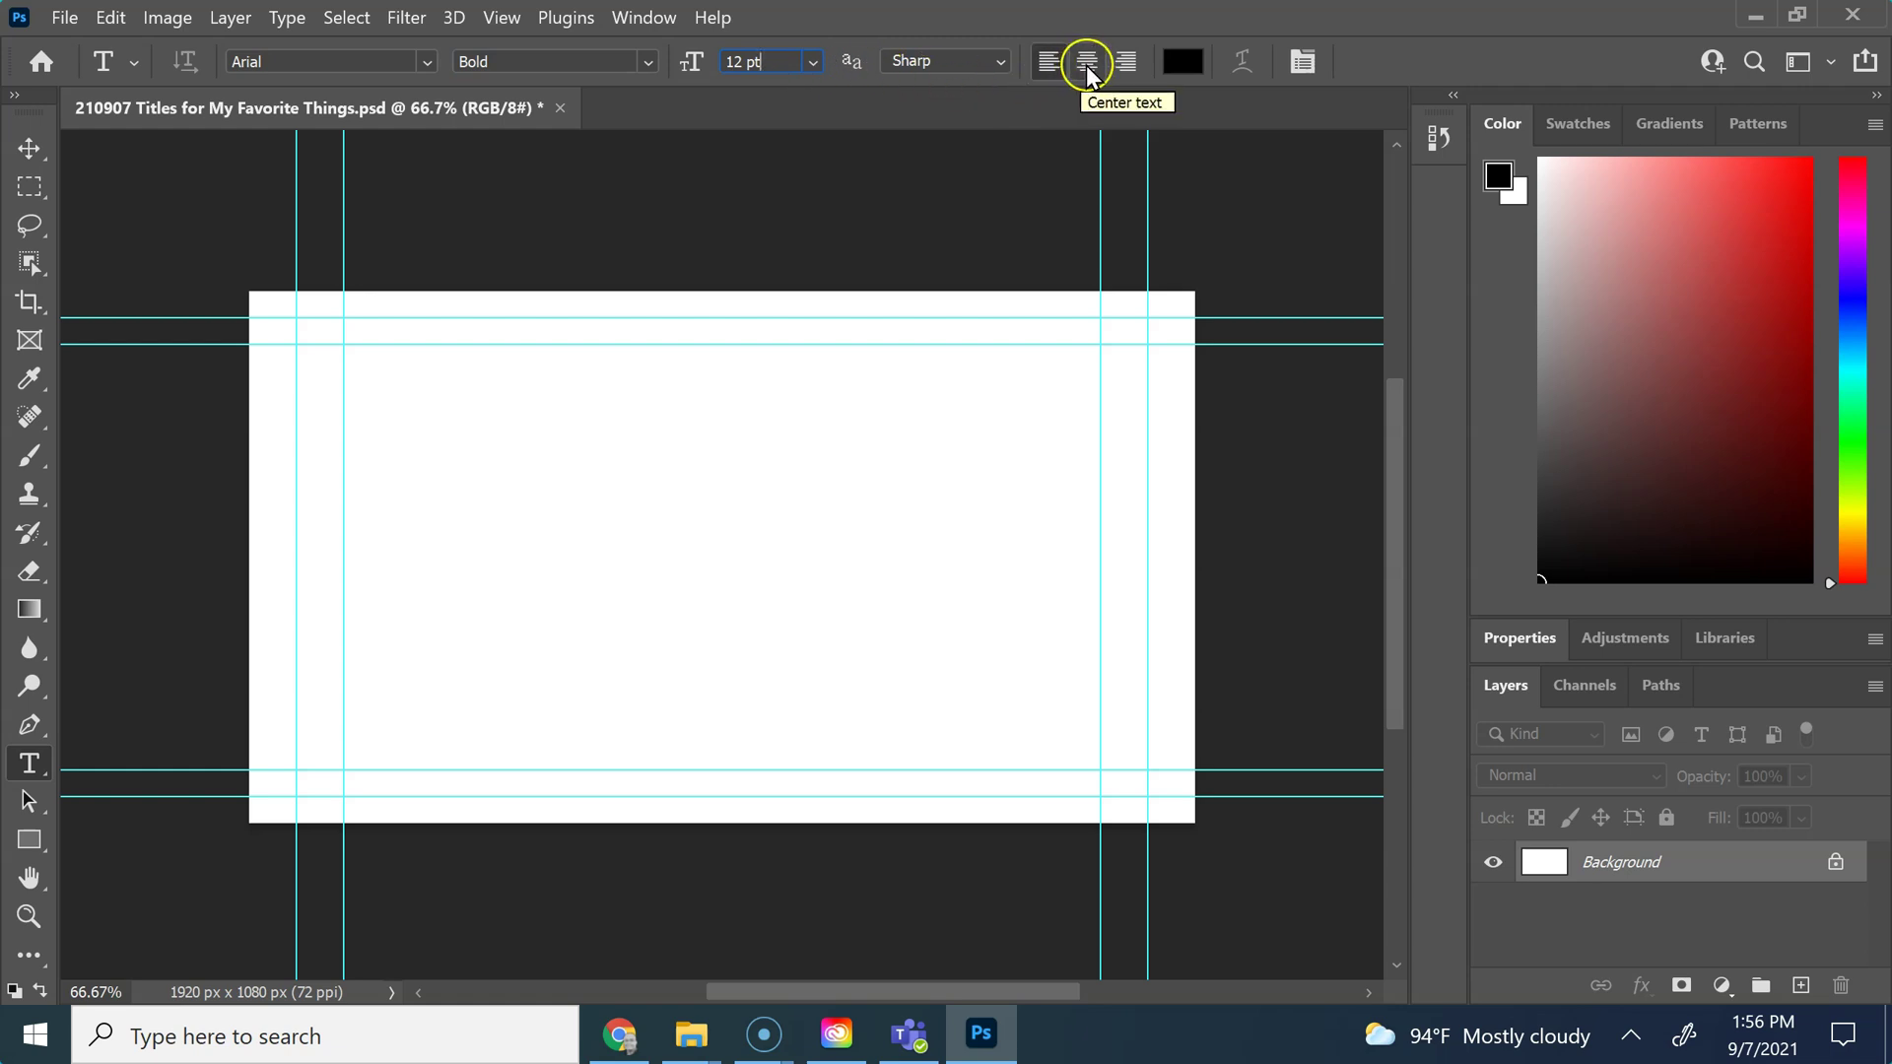
left_click(1125, 63)
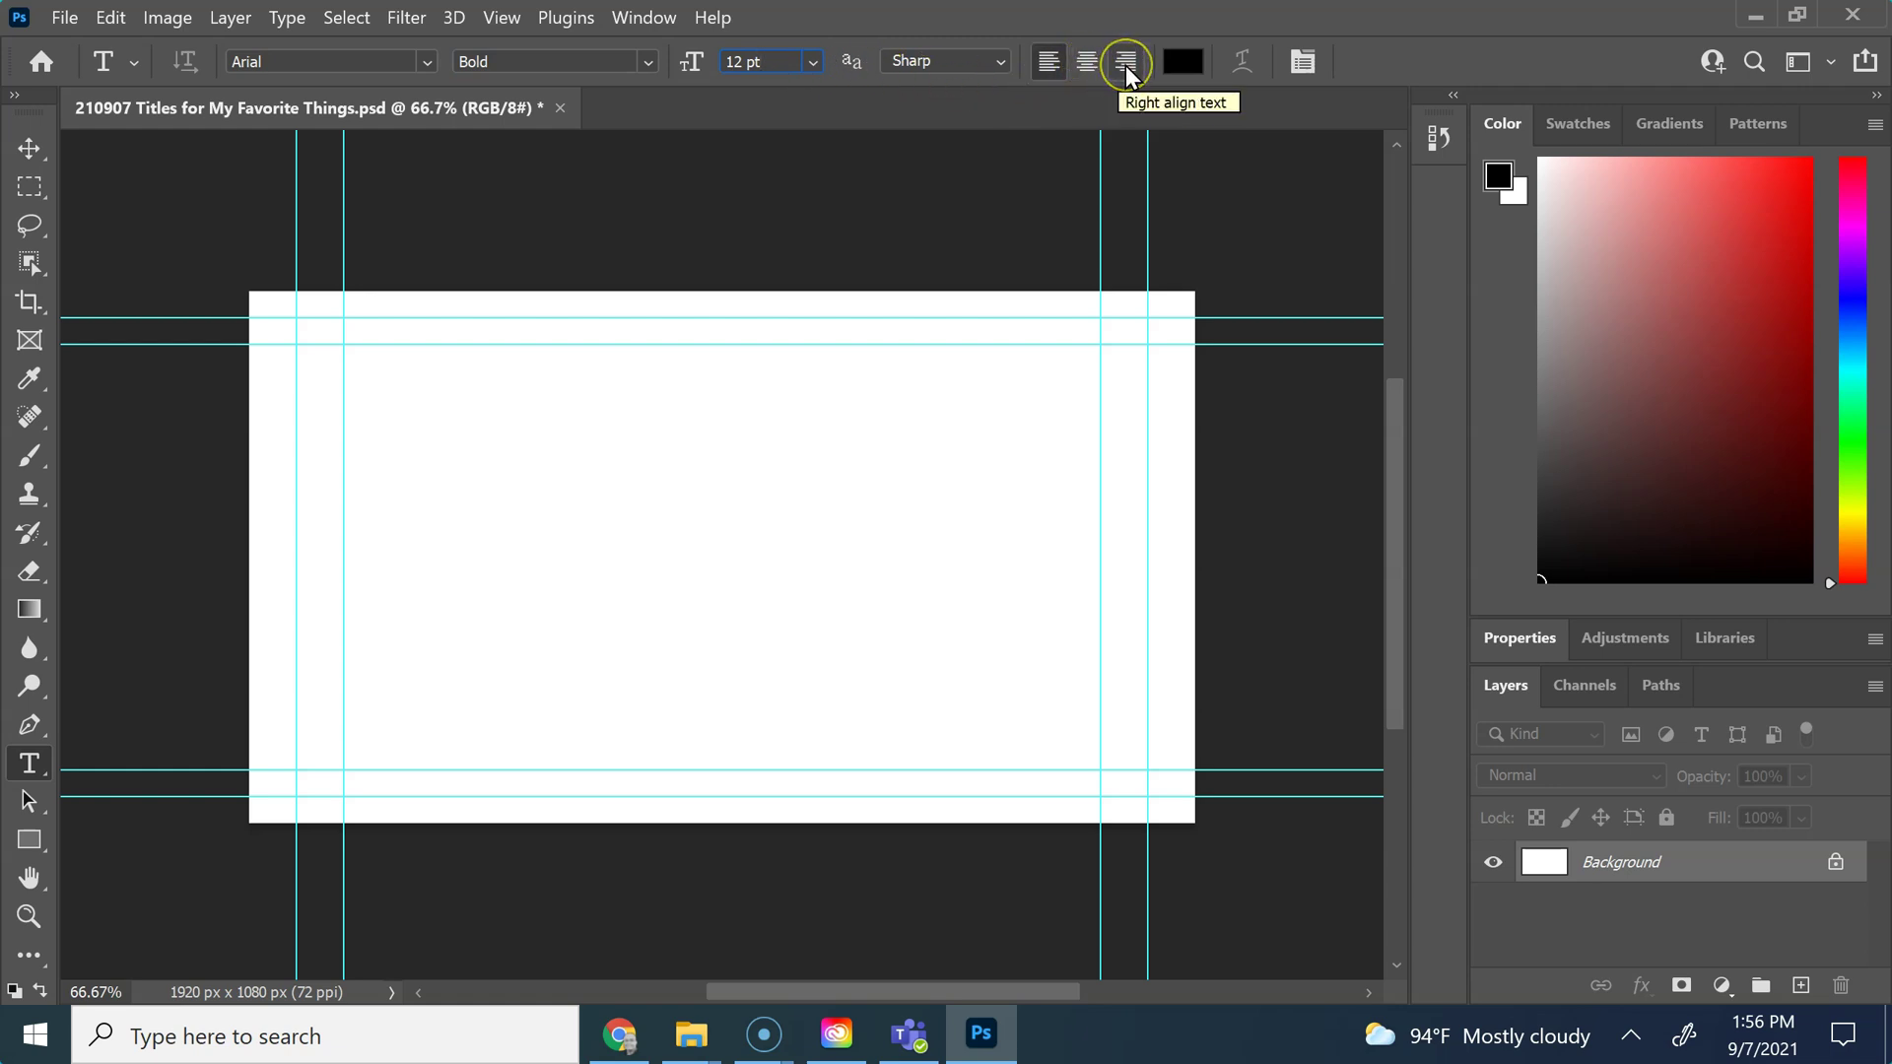
left_click(1088, 65)
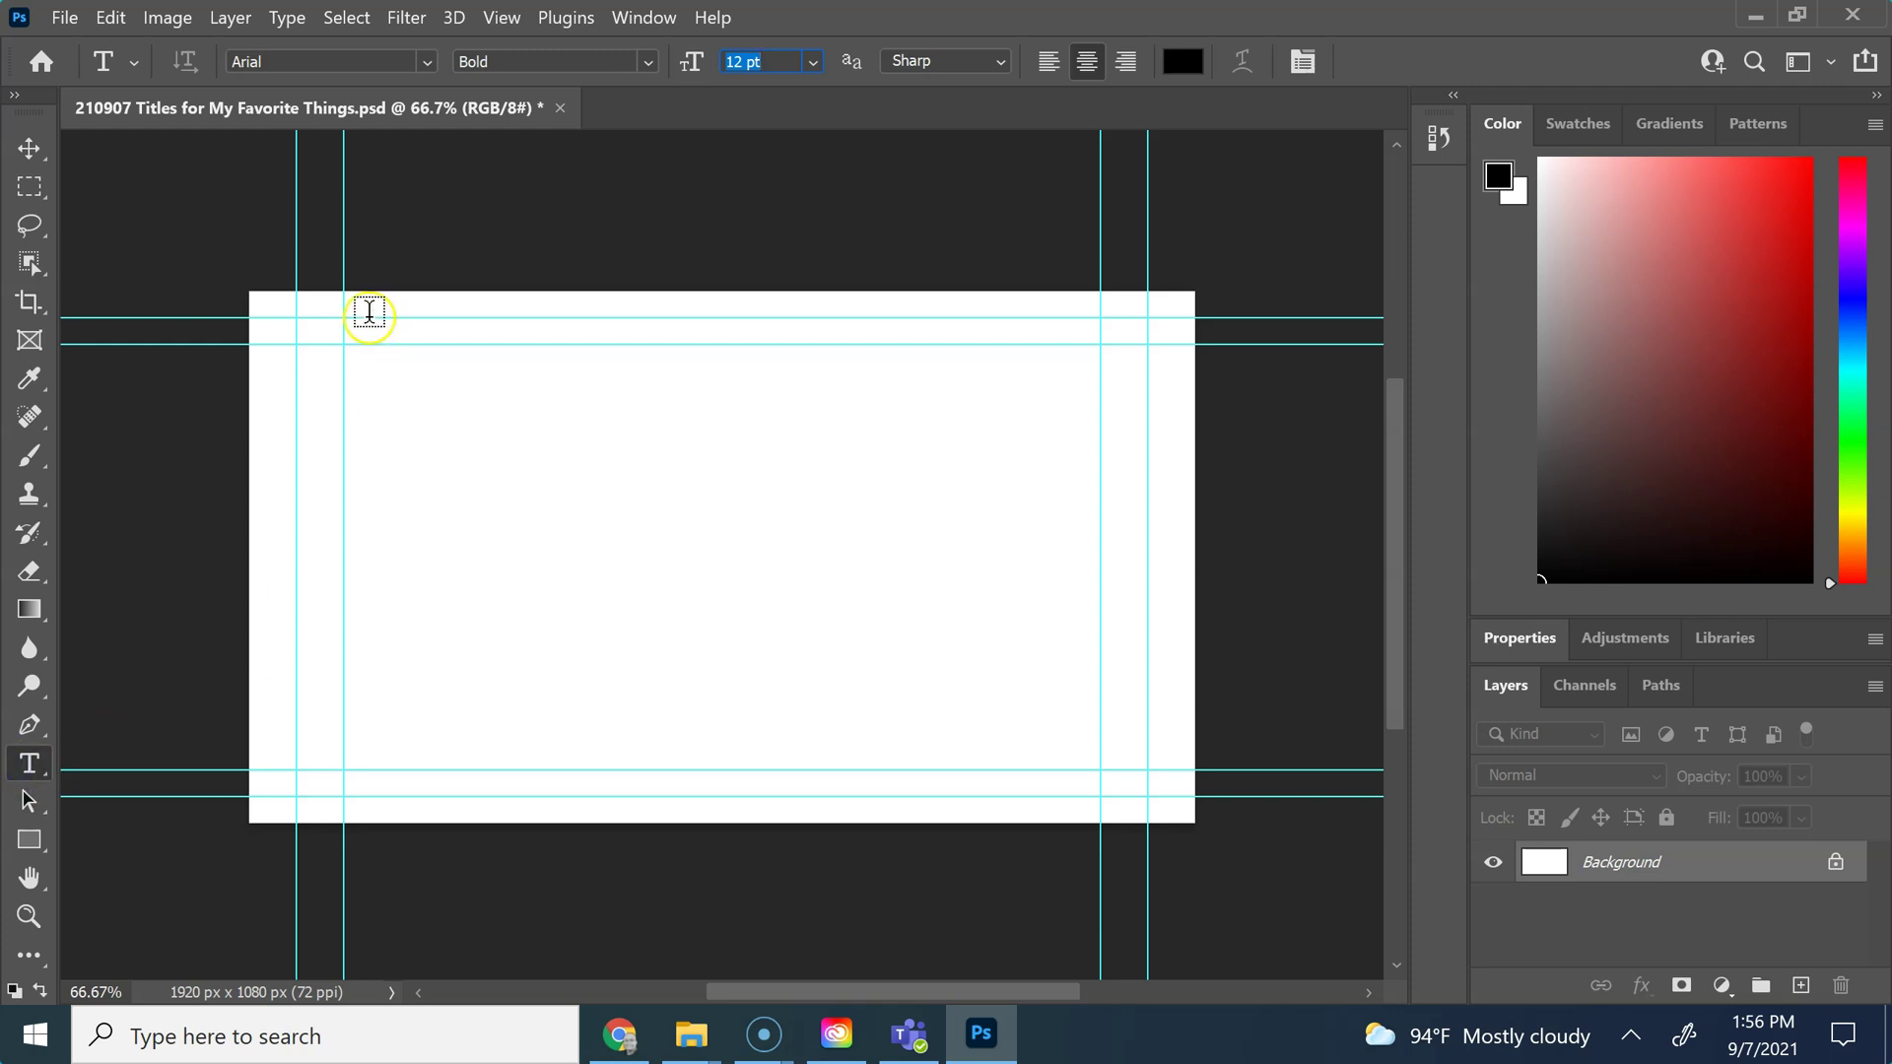
left_click_drag(343, 345, 1101, 557)
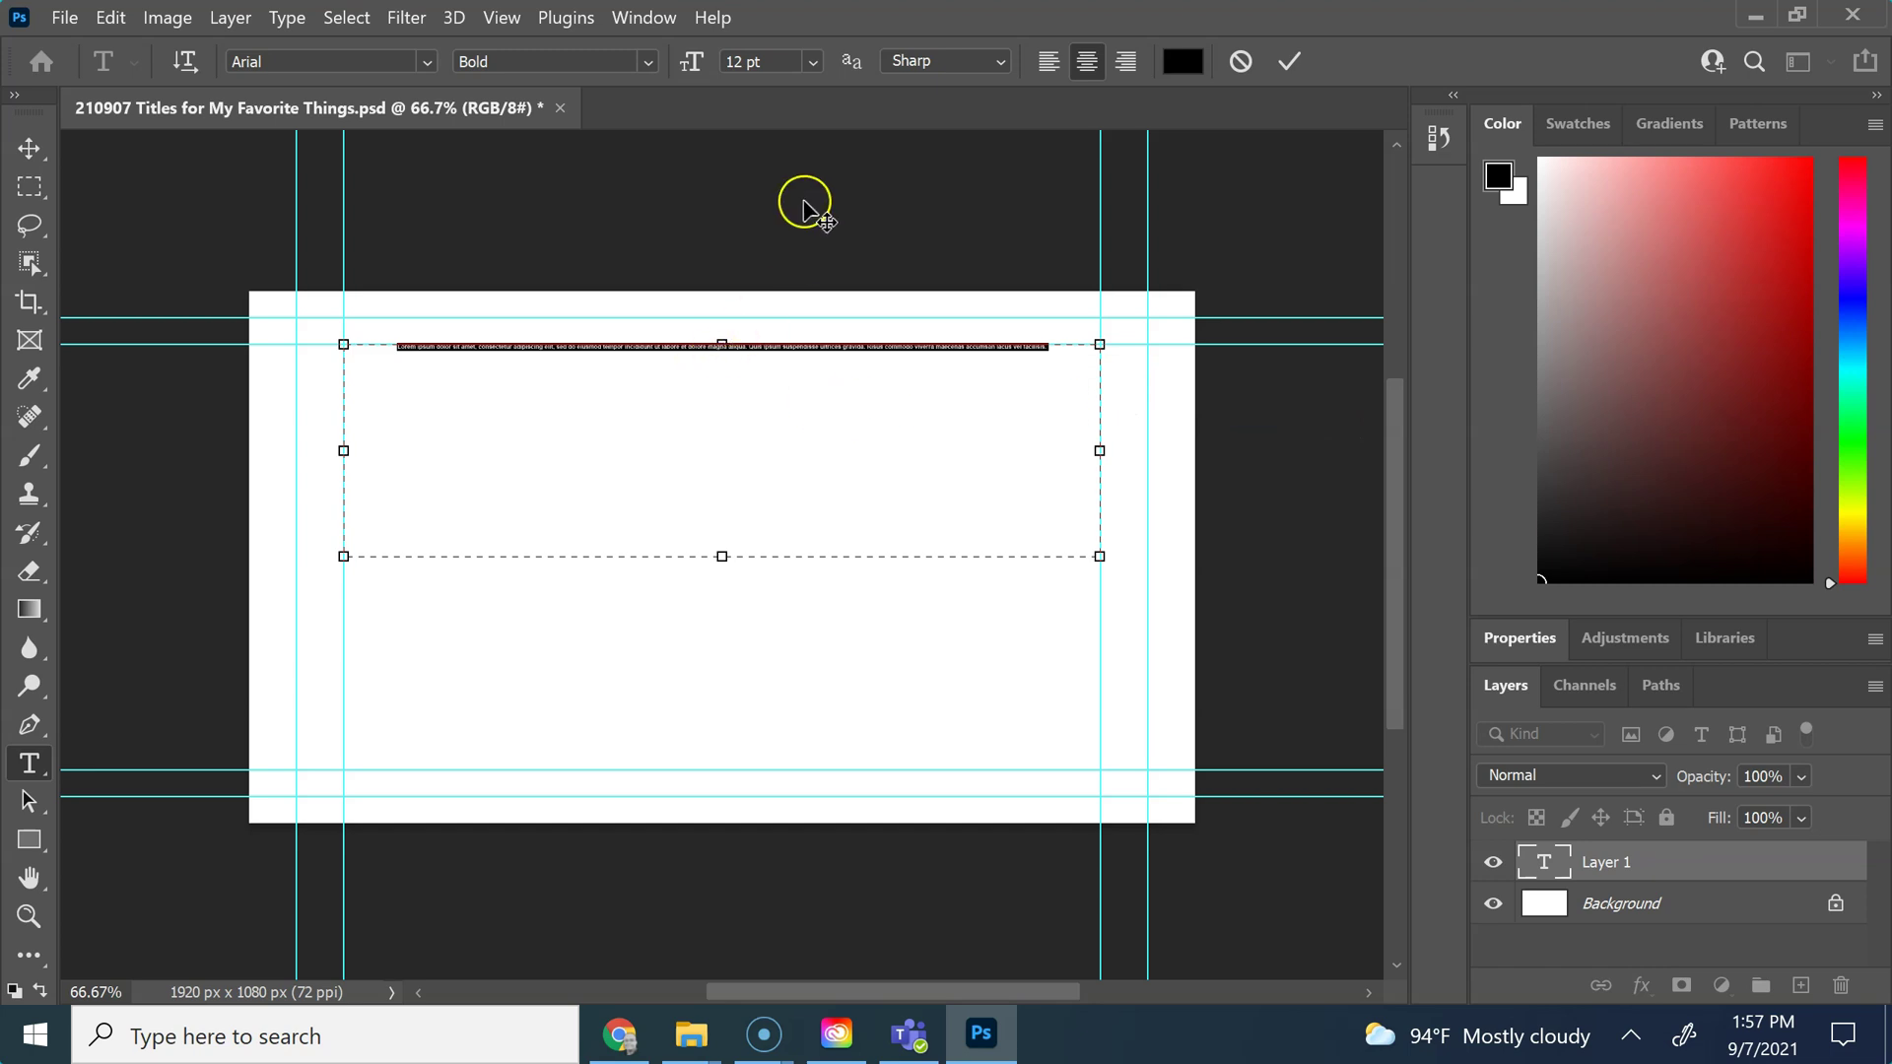
Type the title 'My Favorite Things' at 72 pt.
left_click(810, 64)
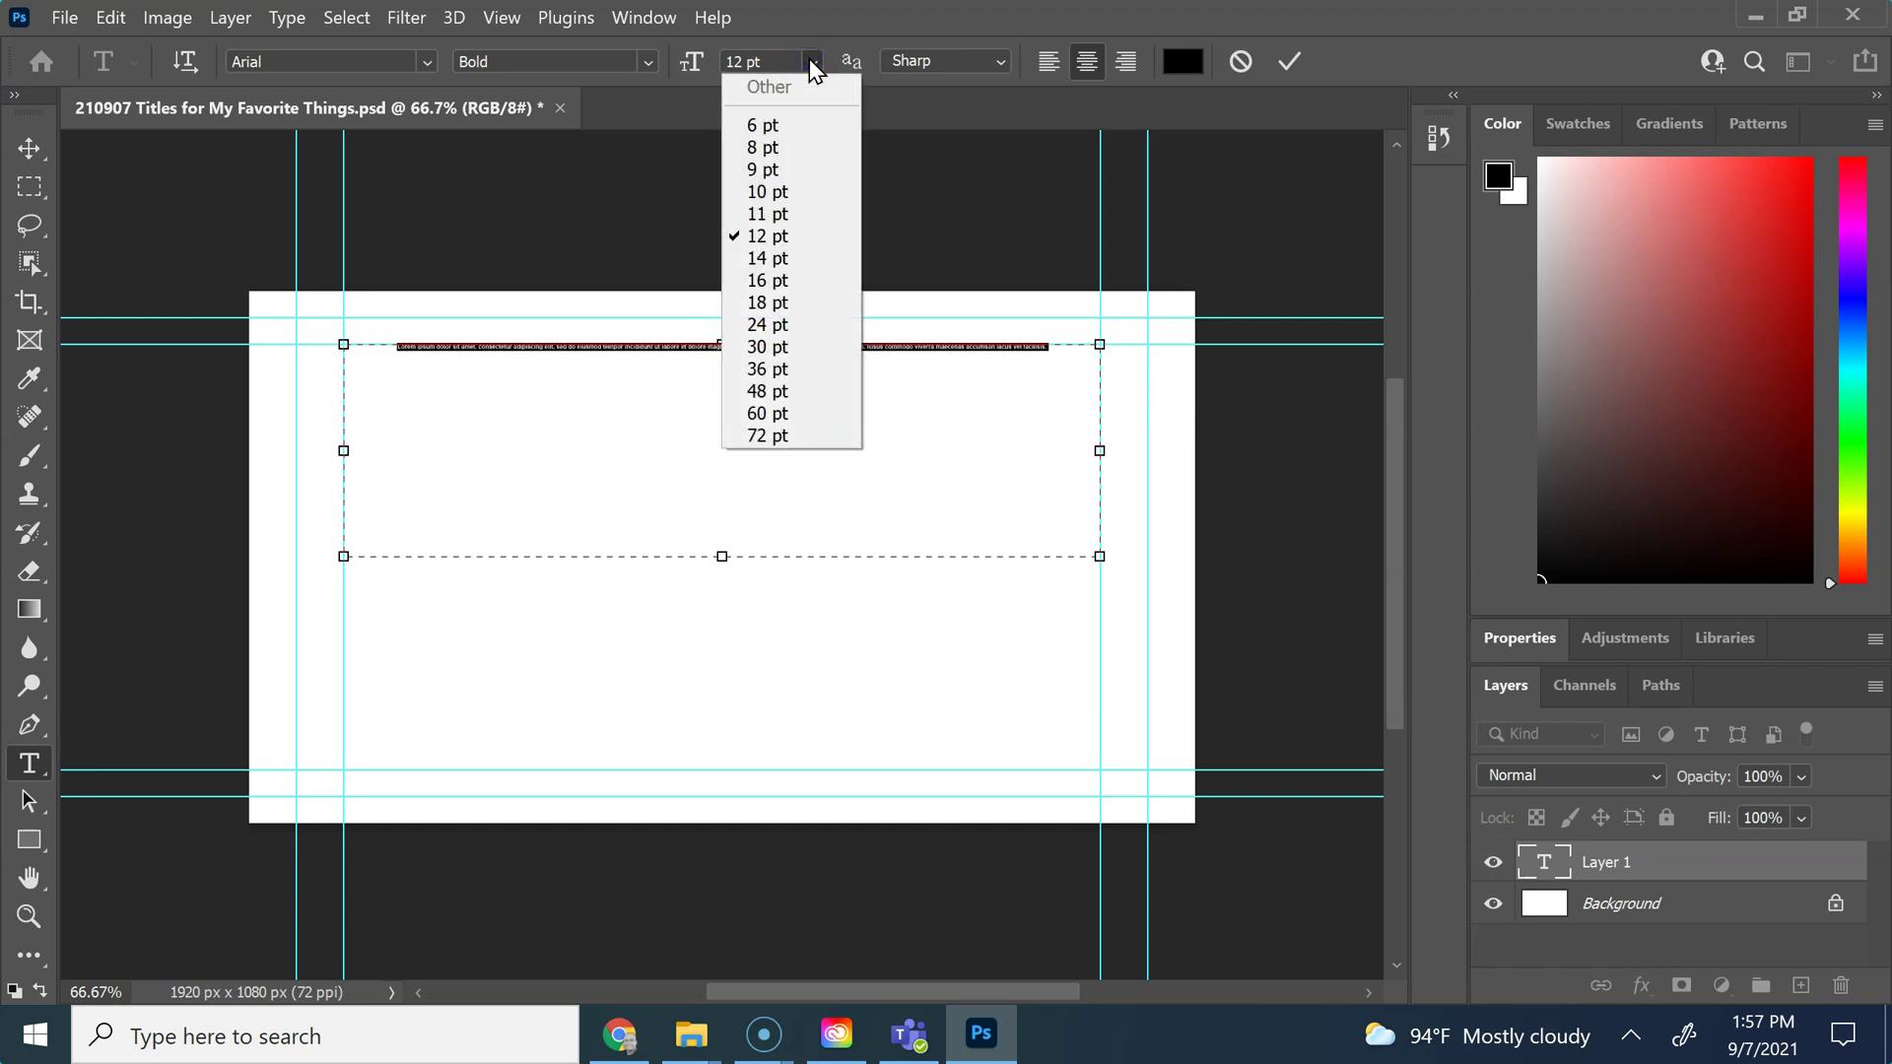
left_click(784, 437)
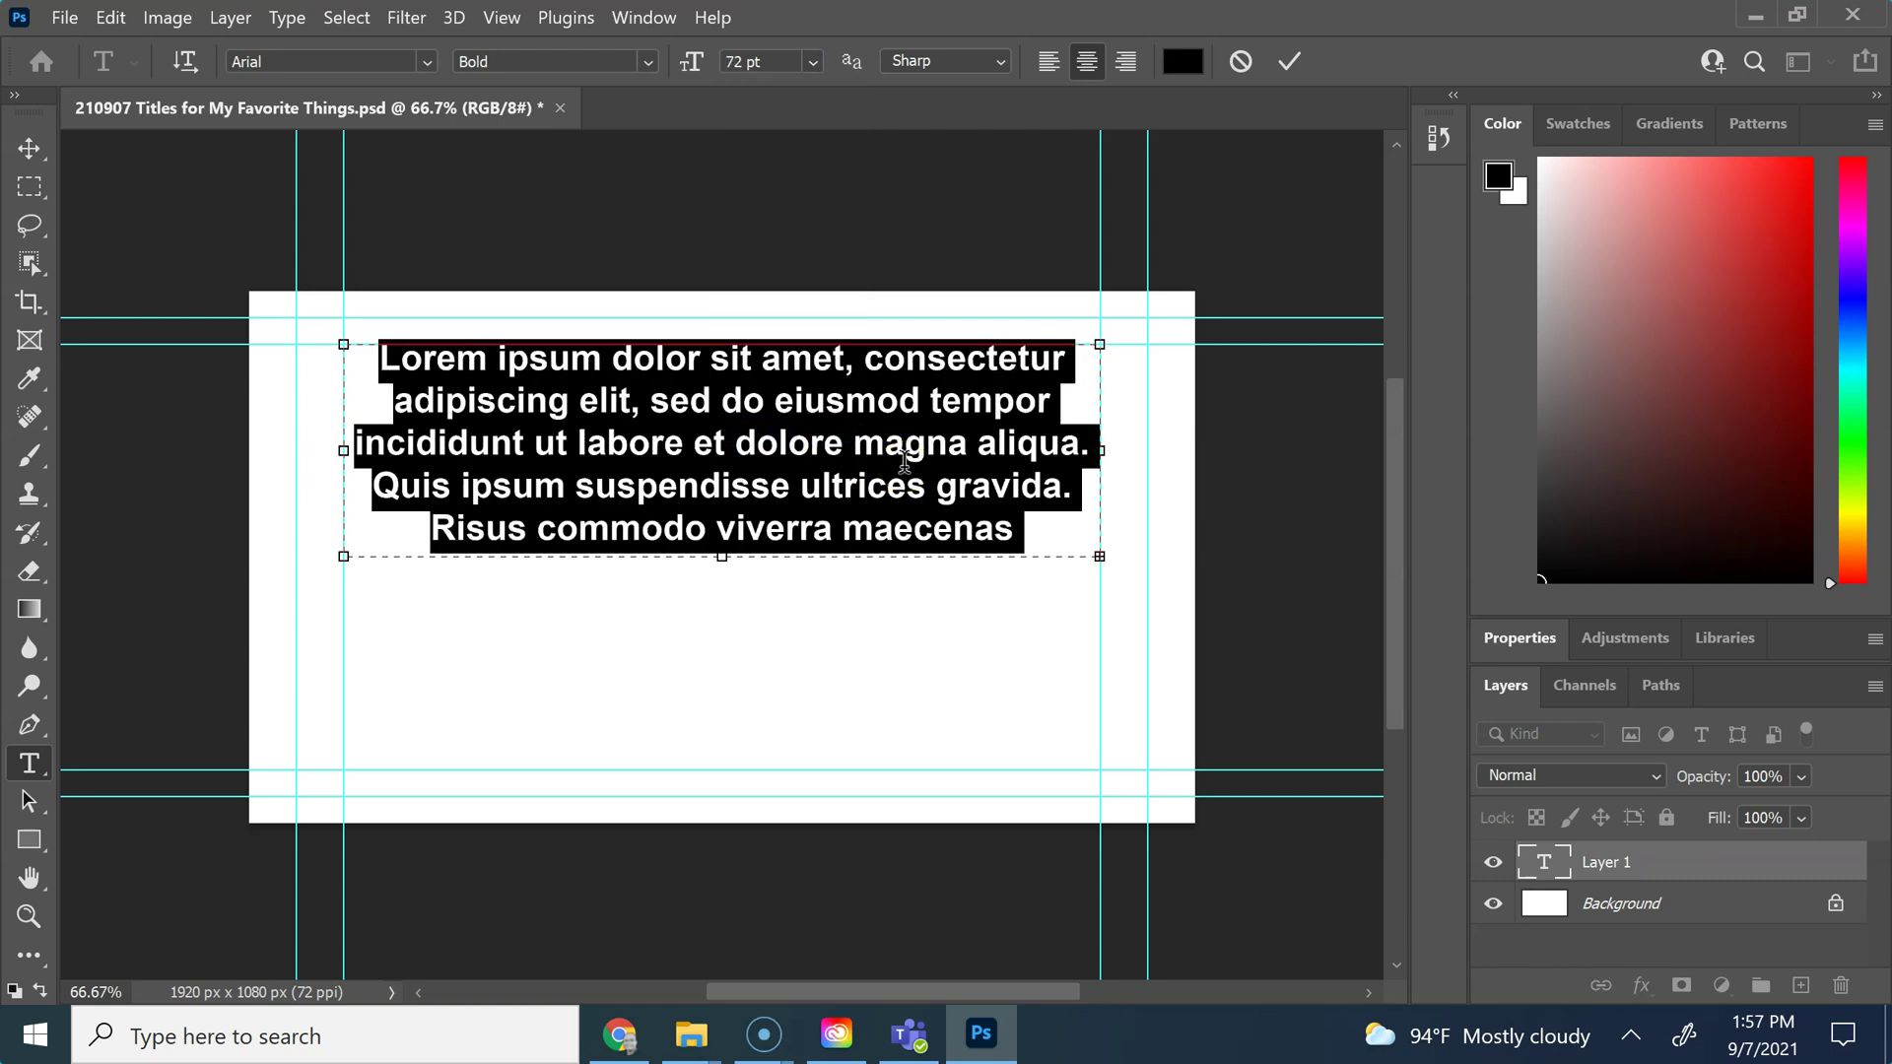
type("My Fav")
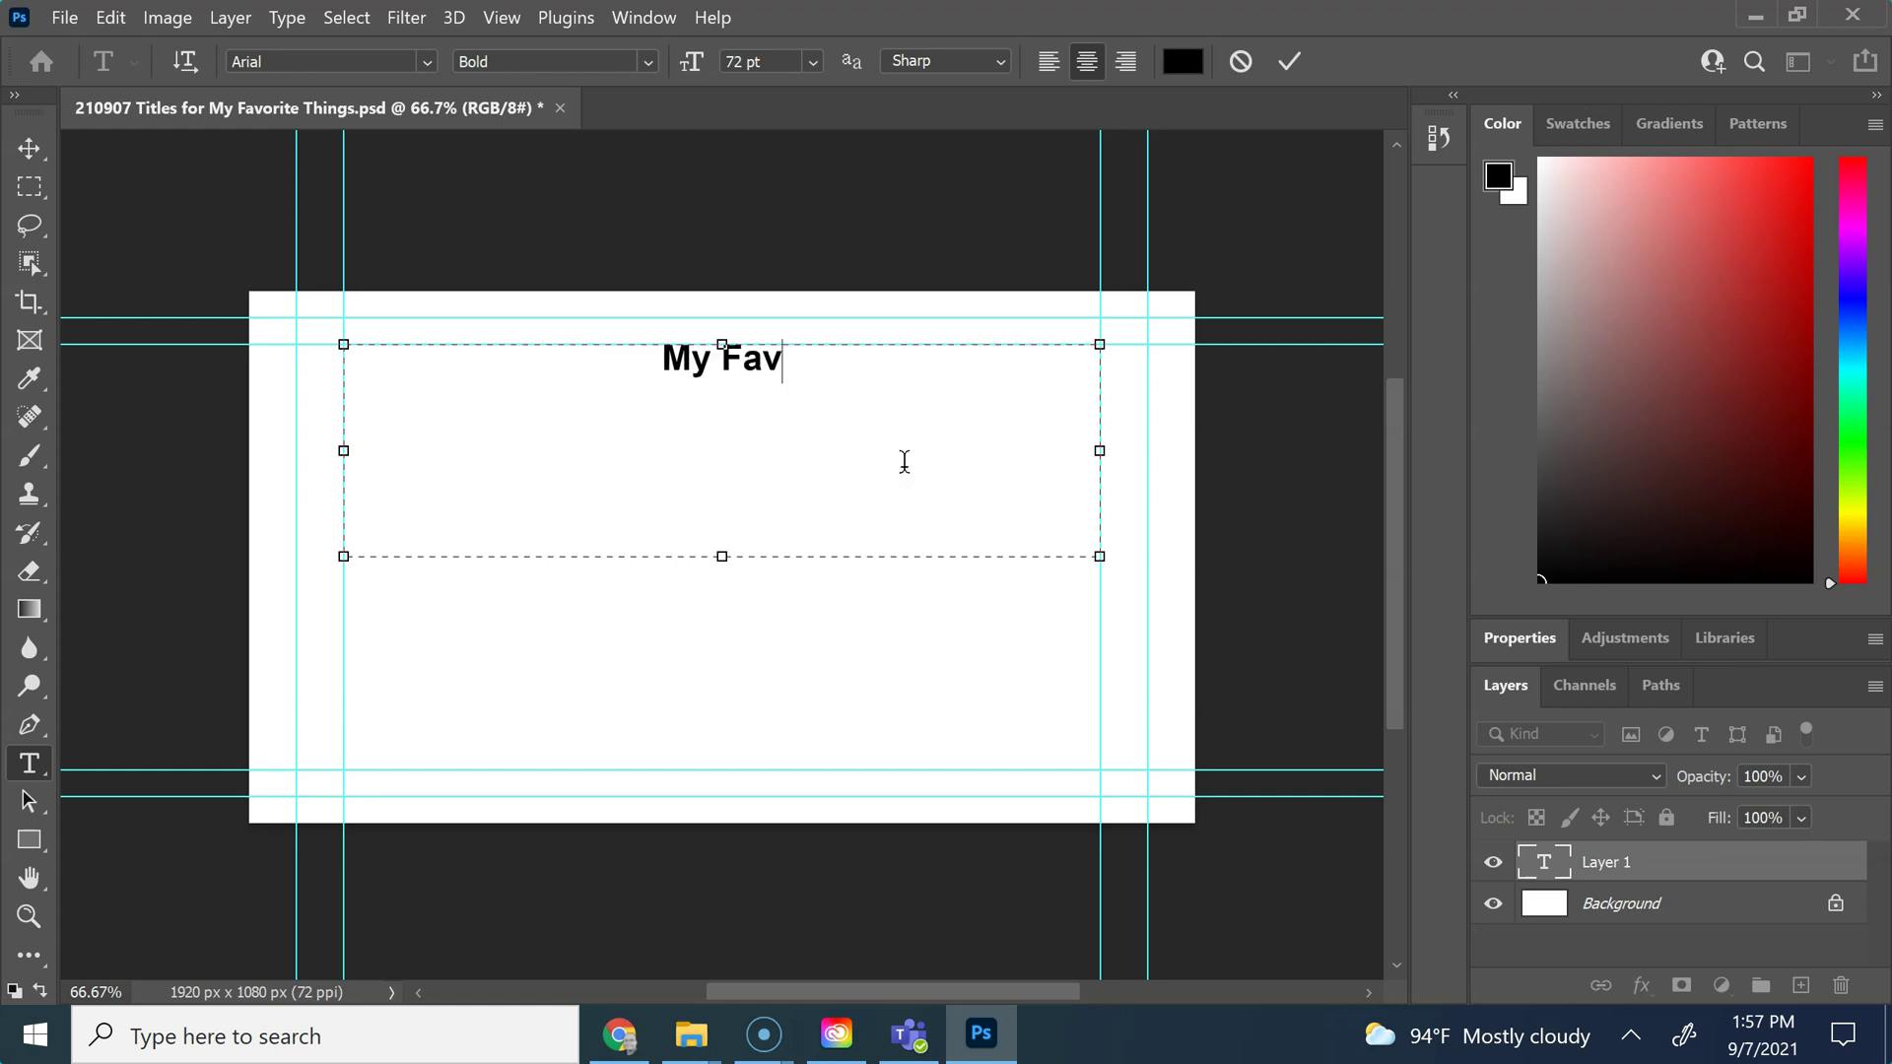
type("orite Thing")
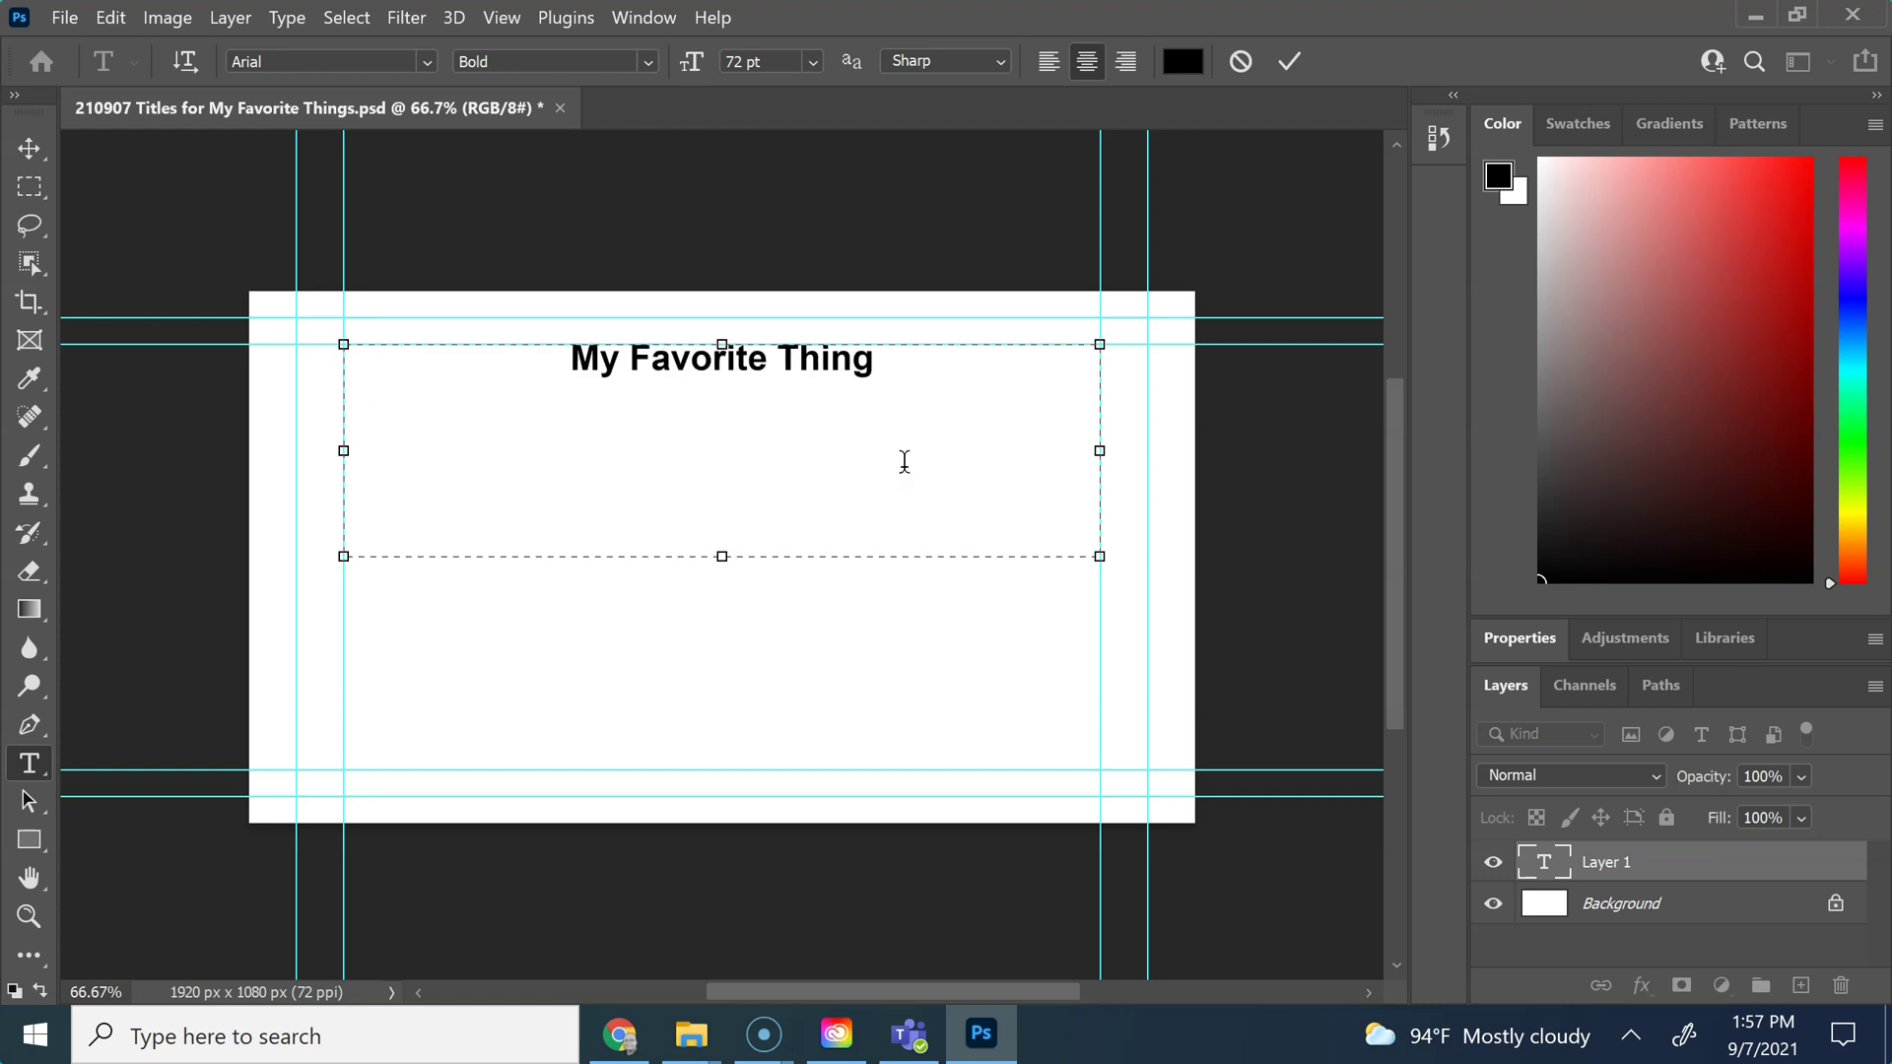
type("s")
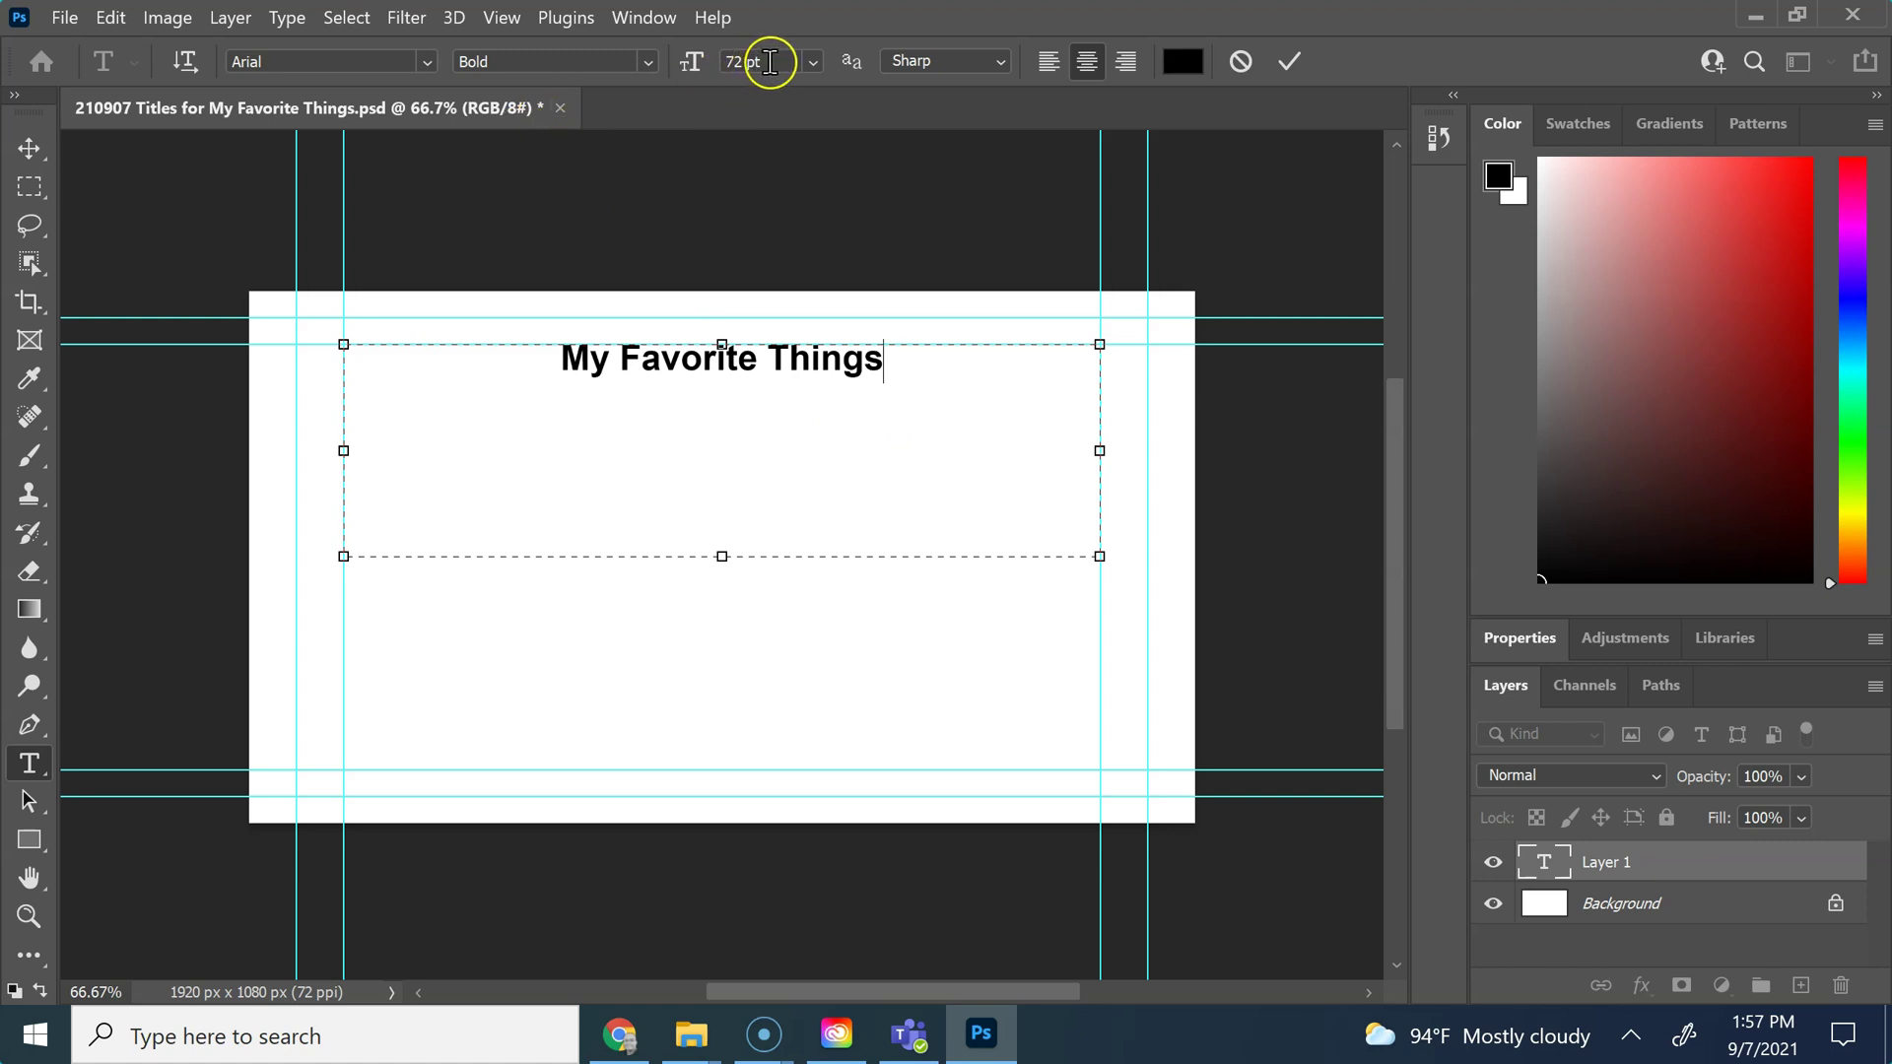
Select the whole title and enlarge it to 150 pt.
left_click(692, 61)
triple_click(901, 364)
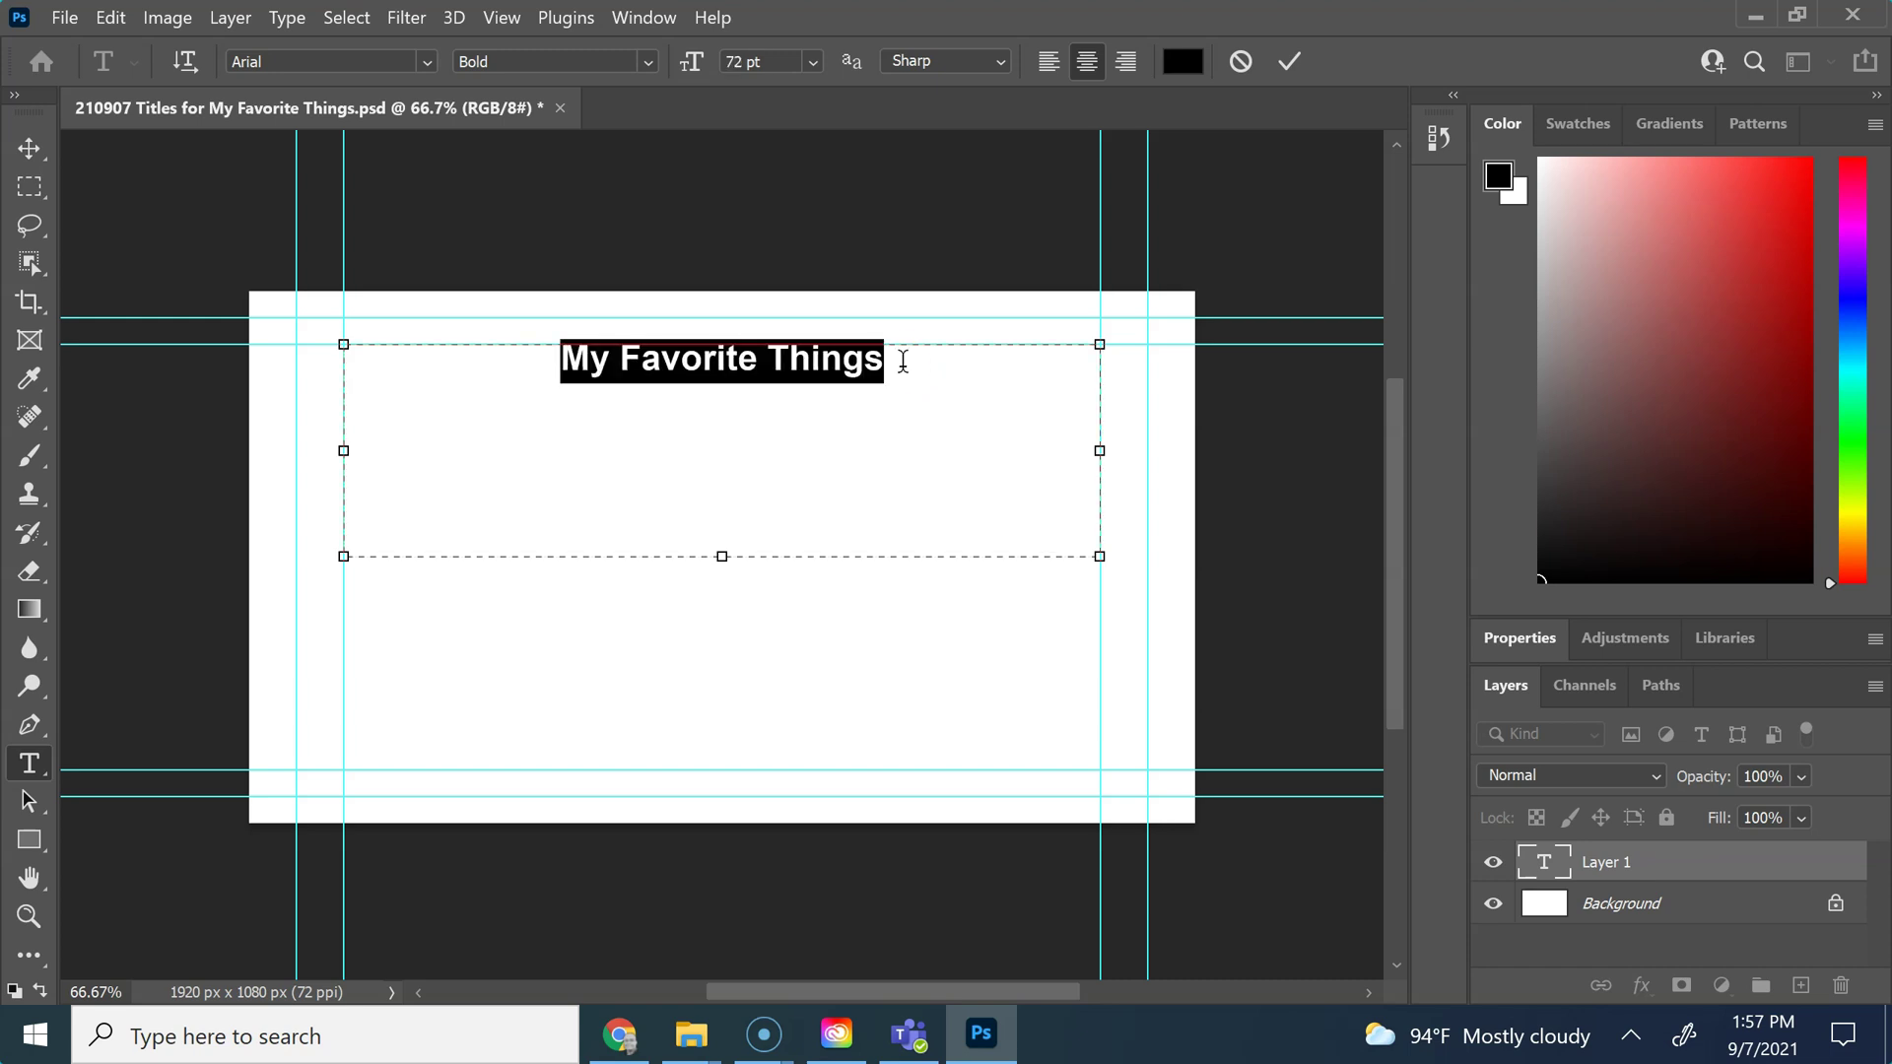
left_click(687, 62)
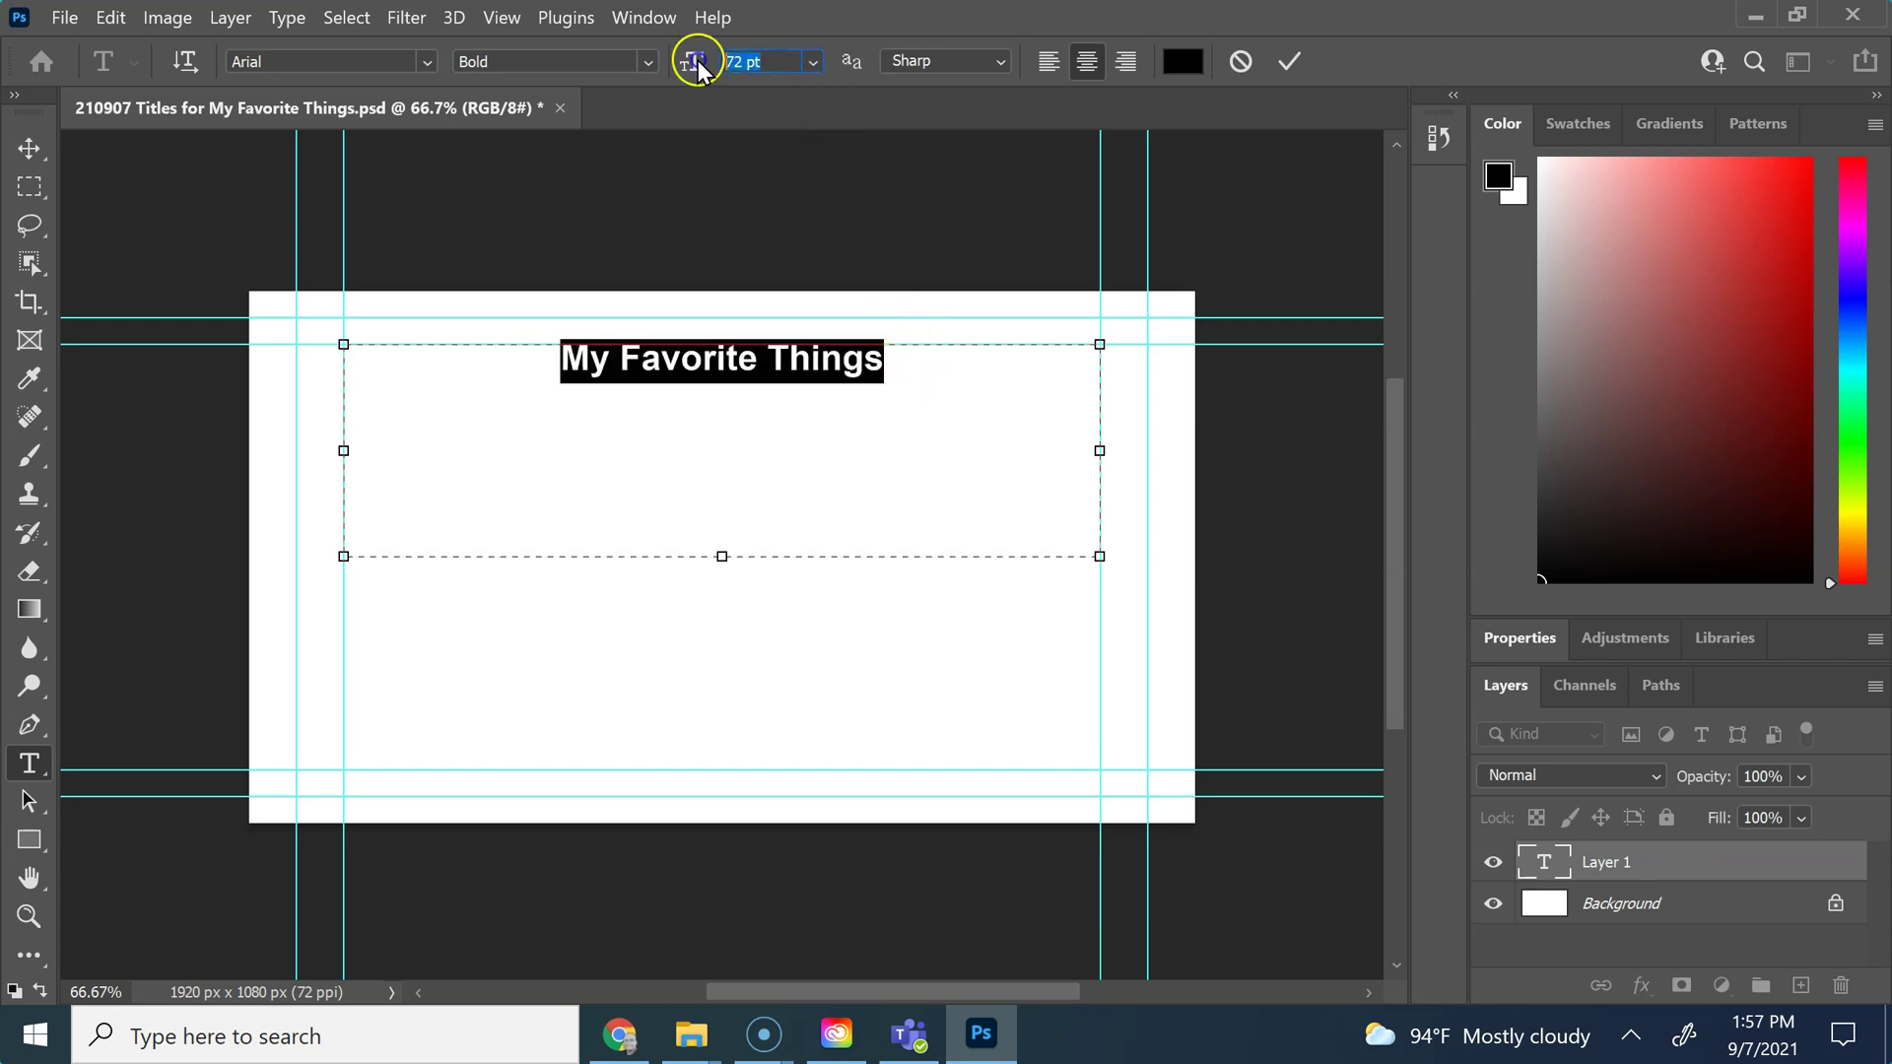
type("150")
key("Return")
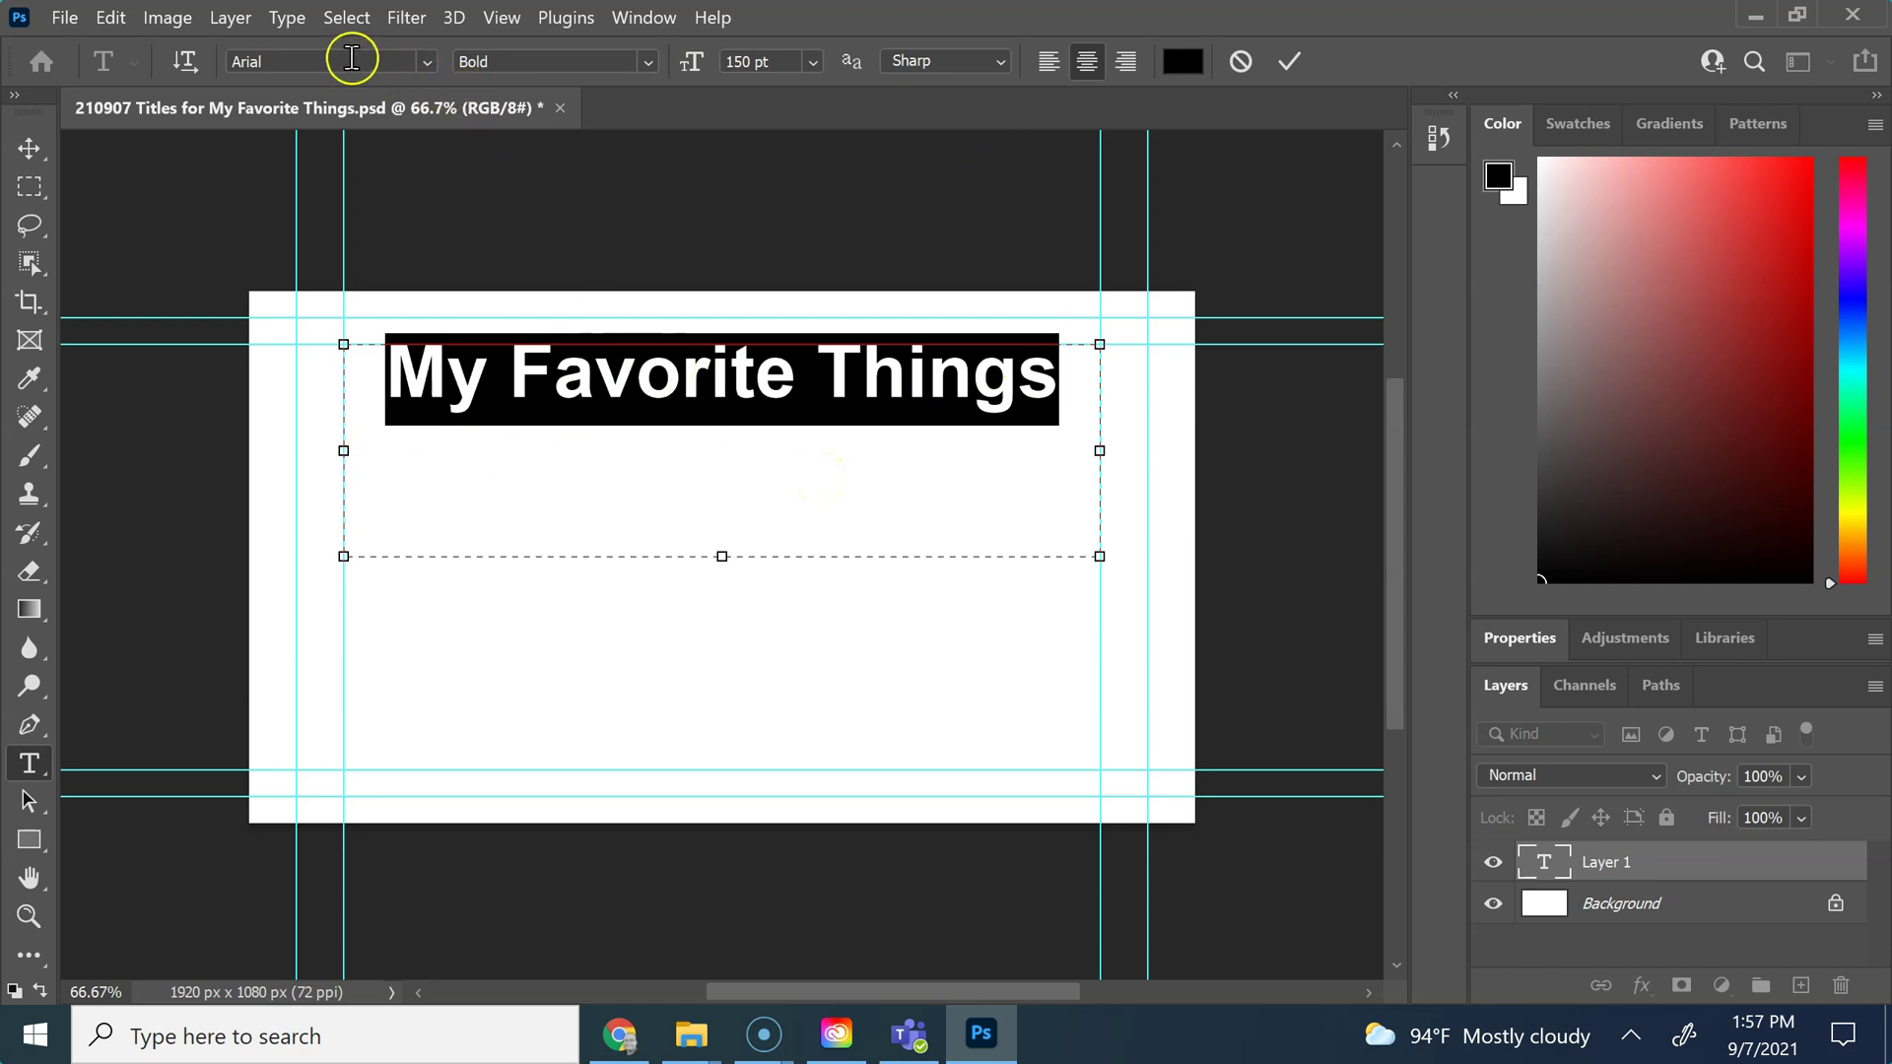
Preview Arial Rounded MT Bold and later fonts on the title, stopping at Bradley Hand ITC.
left_click(424, 61)
scroll(492, 486, "down", 3)
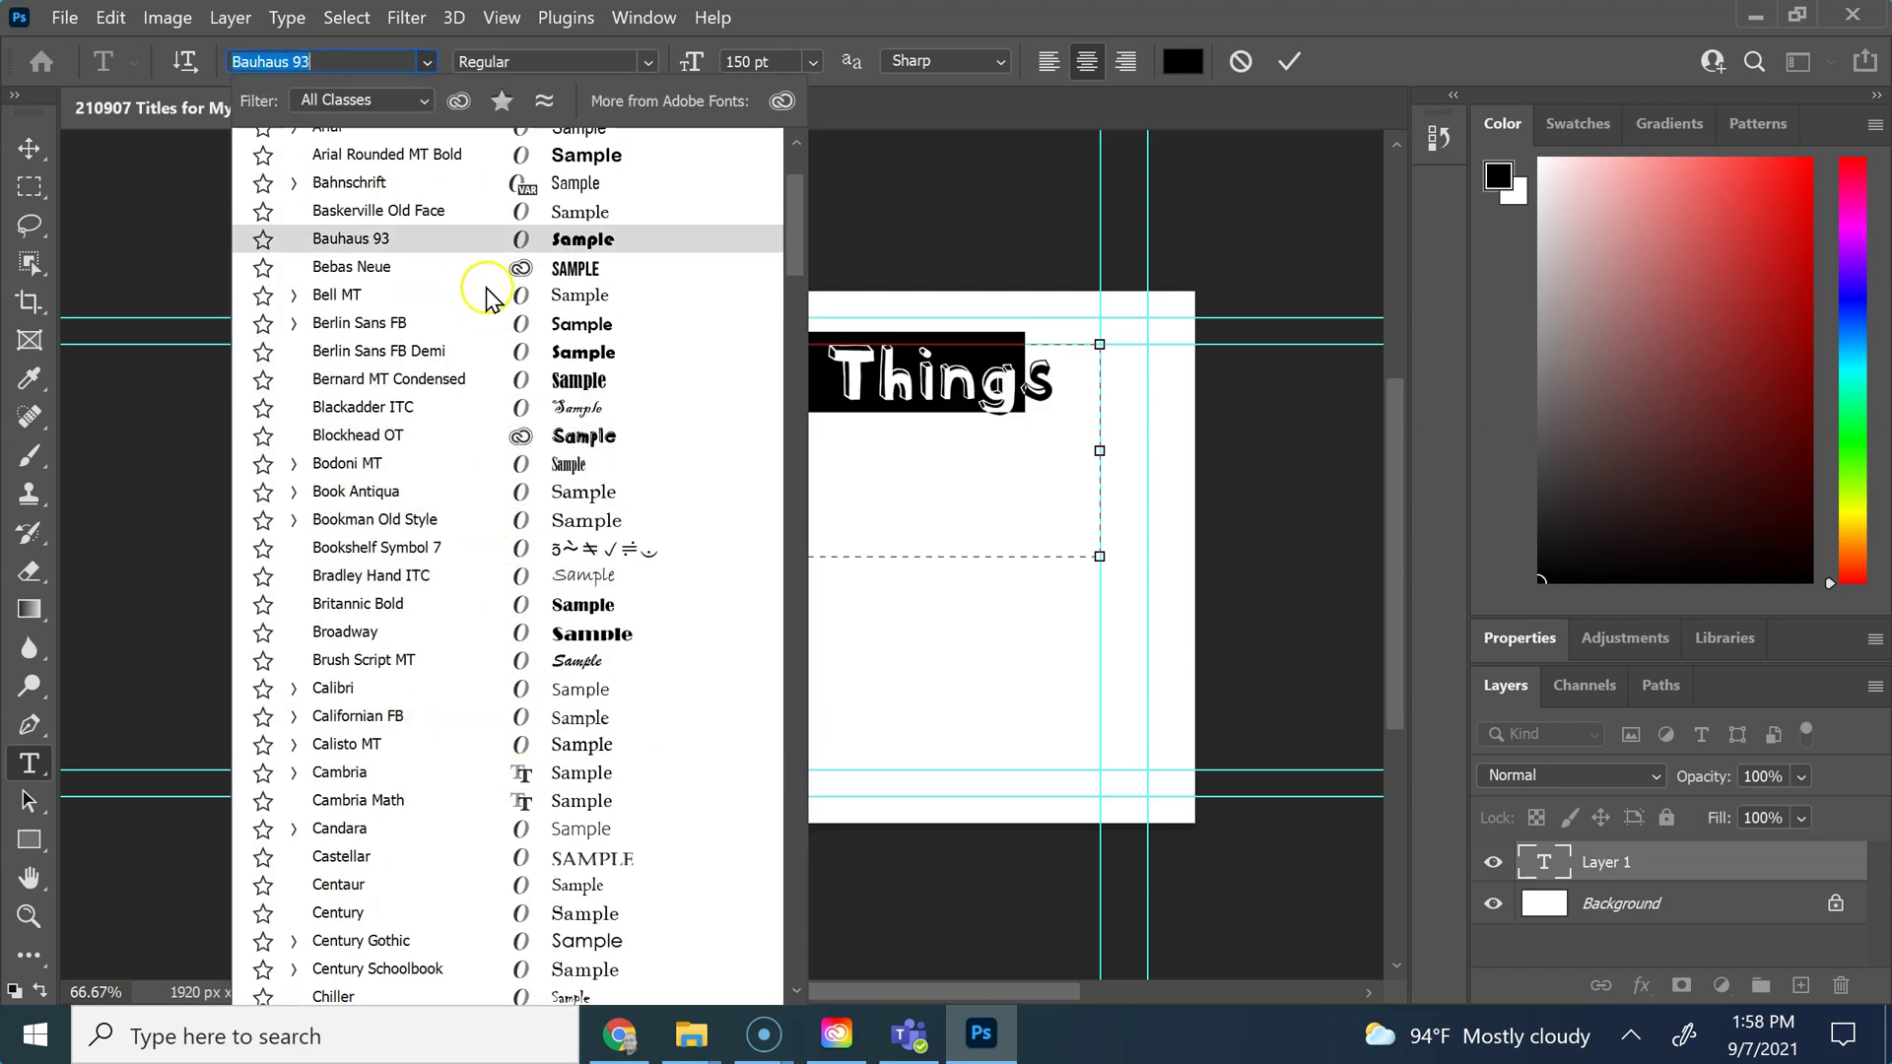
left_click(402, 158)
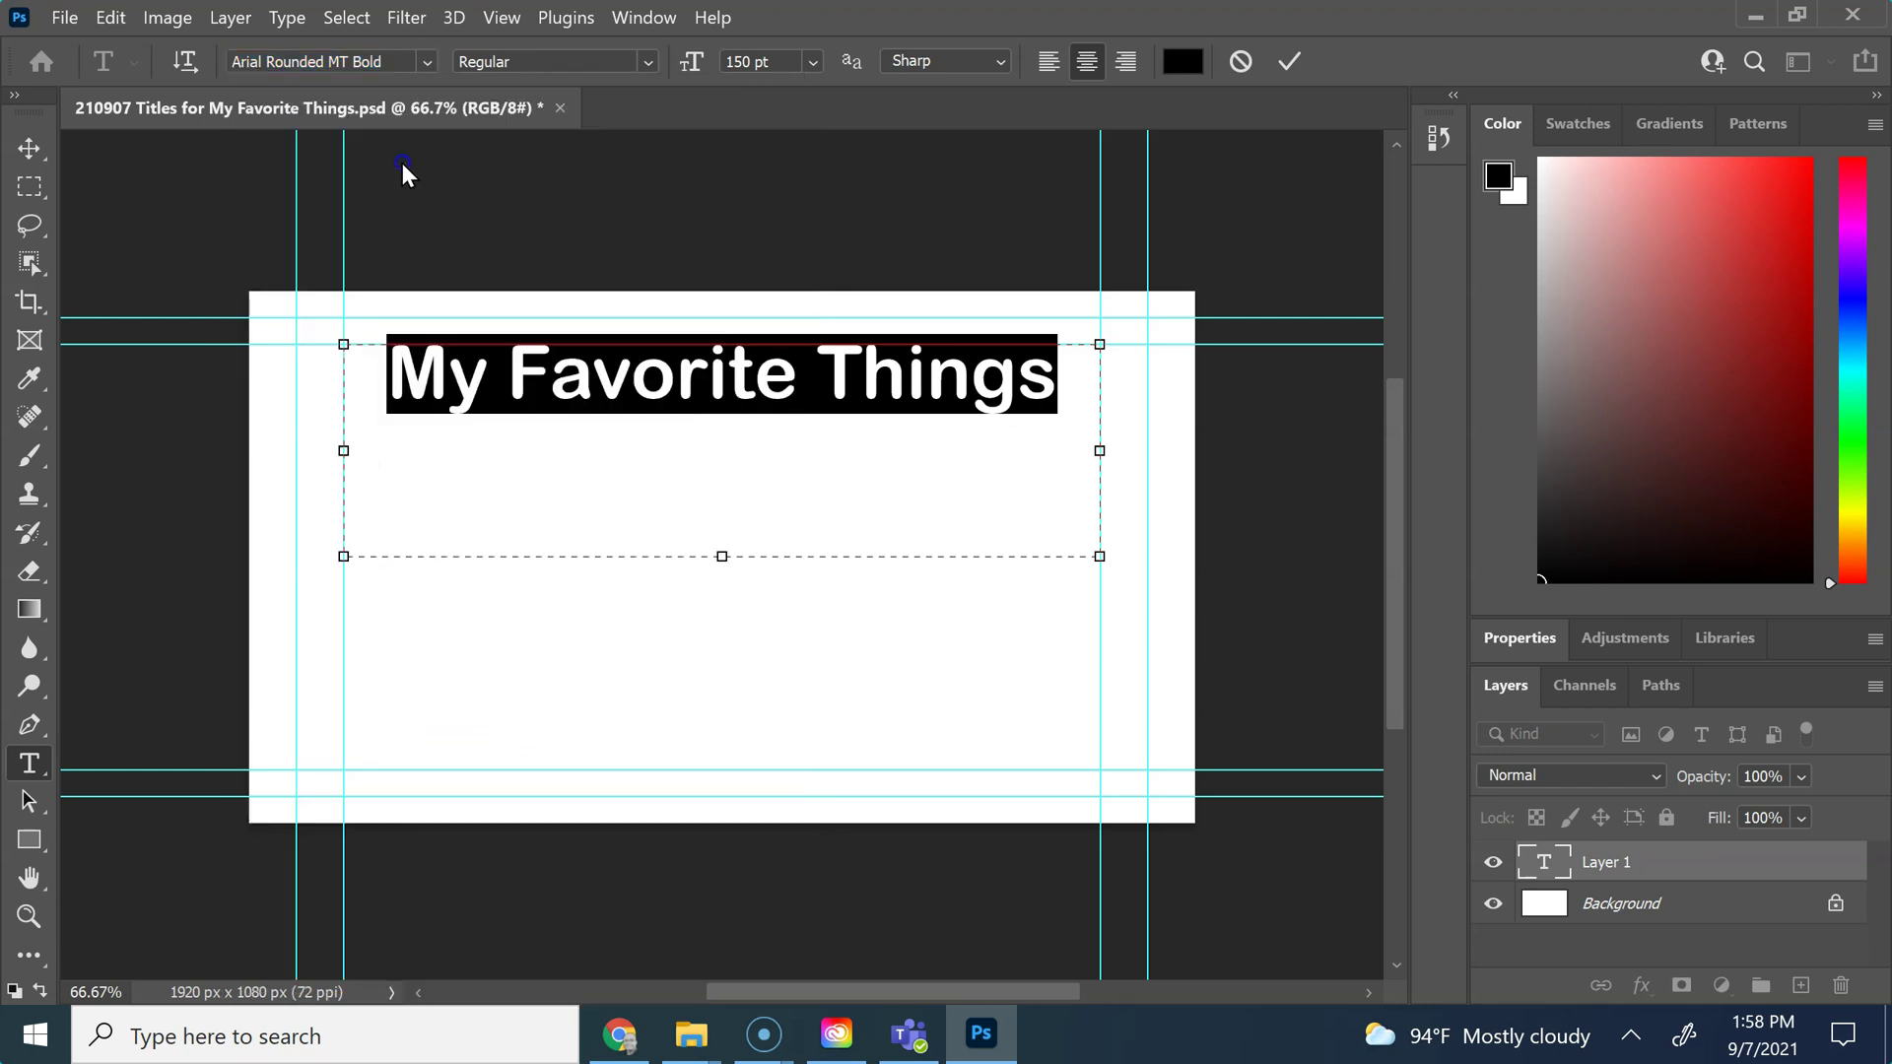
left_click(321, 63)
type("E")
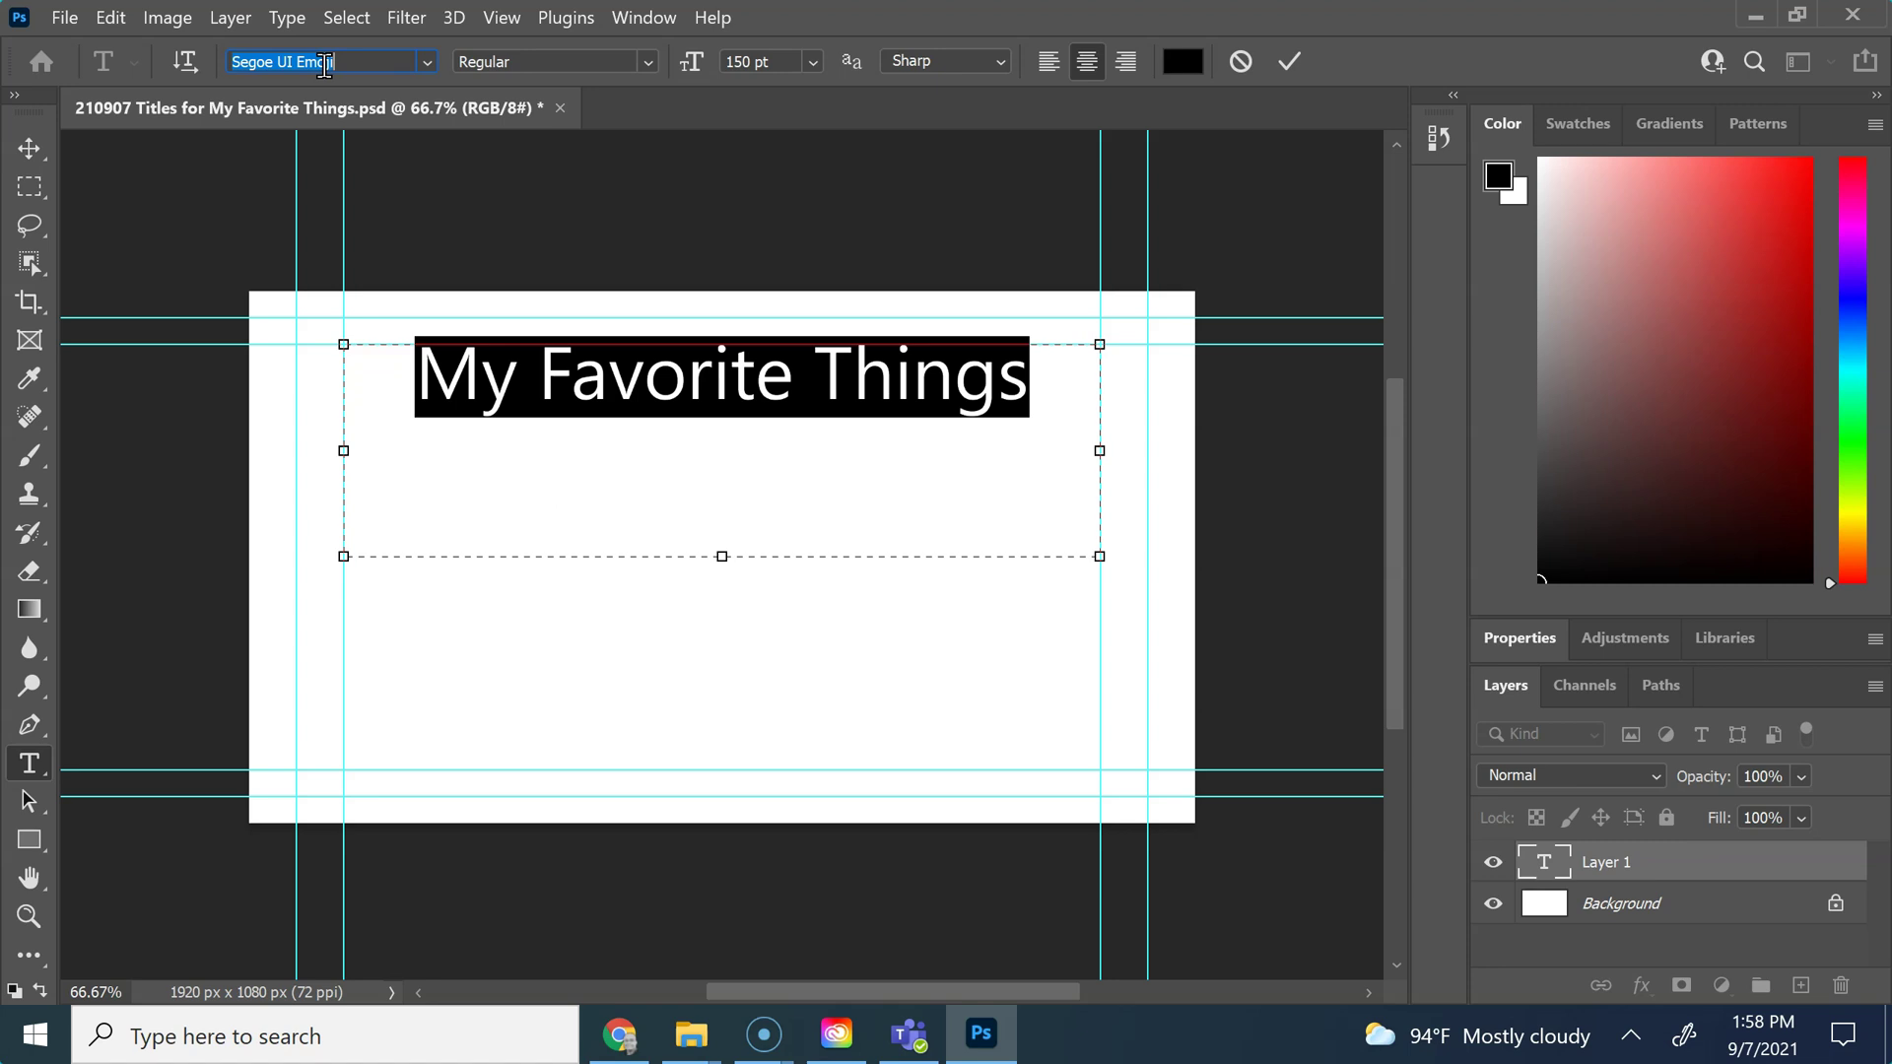
type("a")
key("Down")
key("Down")
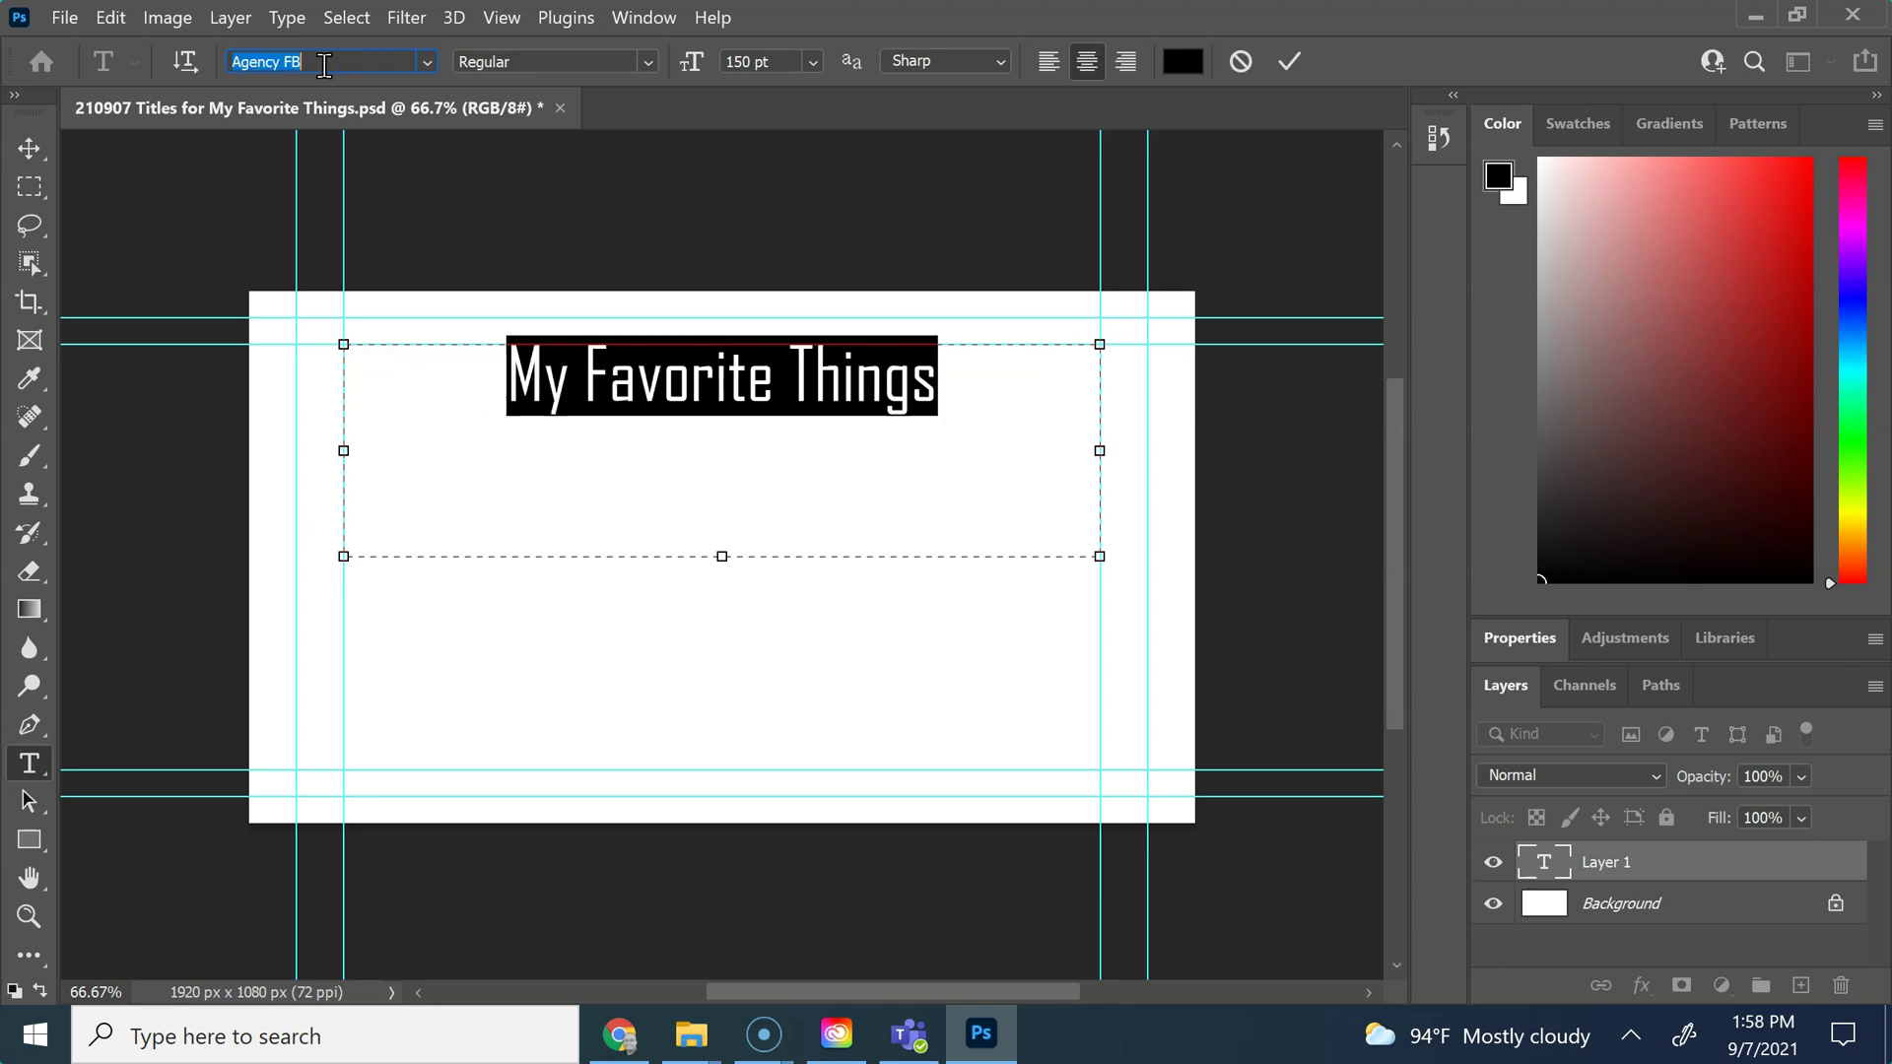
key("Down")
key("Down")
key("Down")
key("Down")
key("Down")
key("Down")
key("Down")
key("Down")
key("Down")
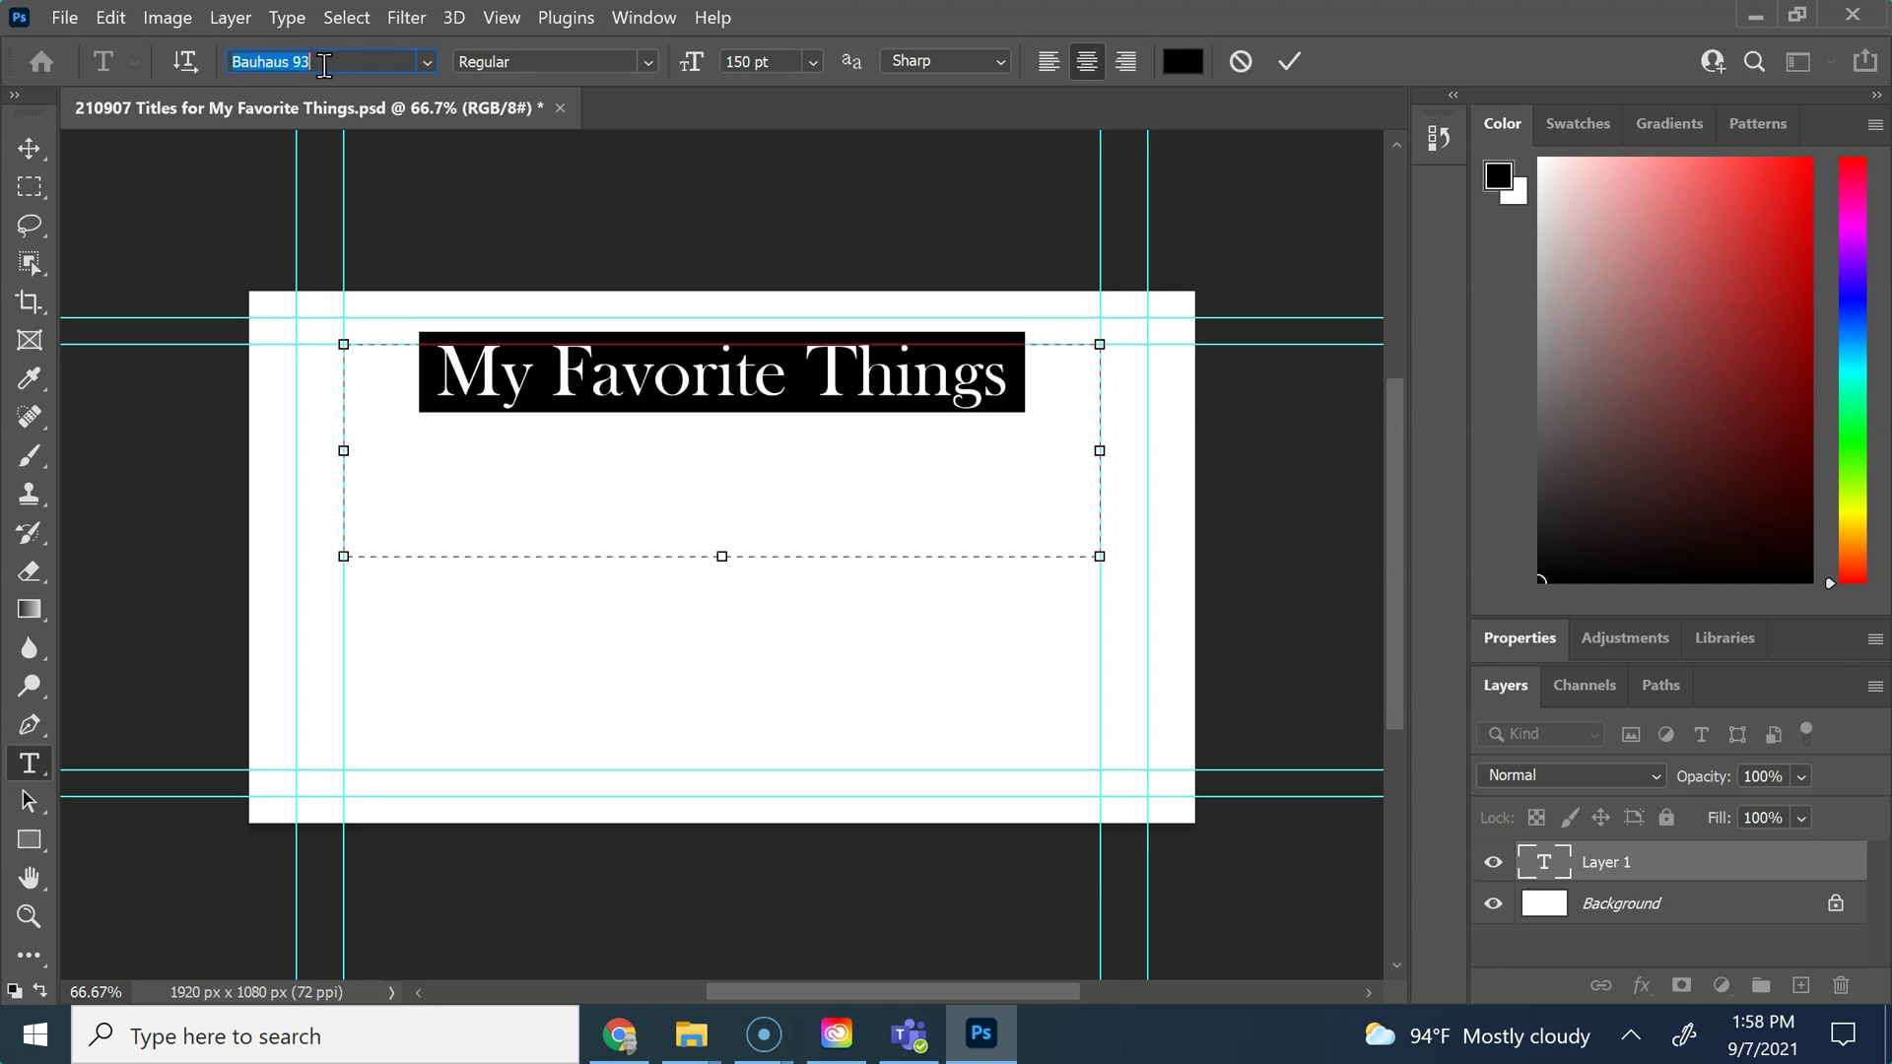
key("Down")
key("Down")
key("Down")
key("Down")
key("Down")
key("Down")
key("Down")
key("Down")
key("Down")
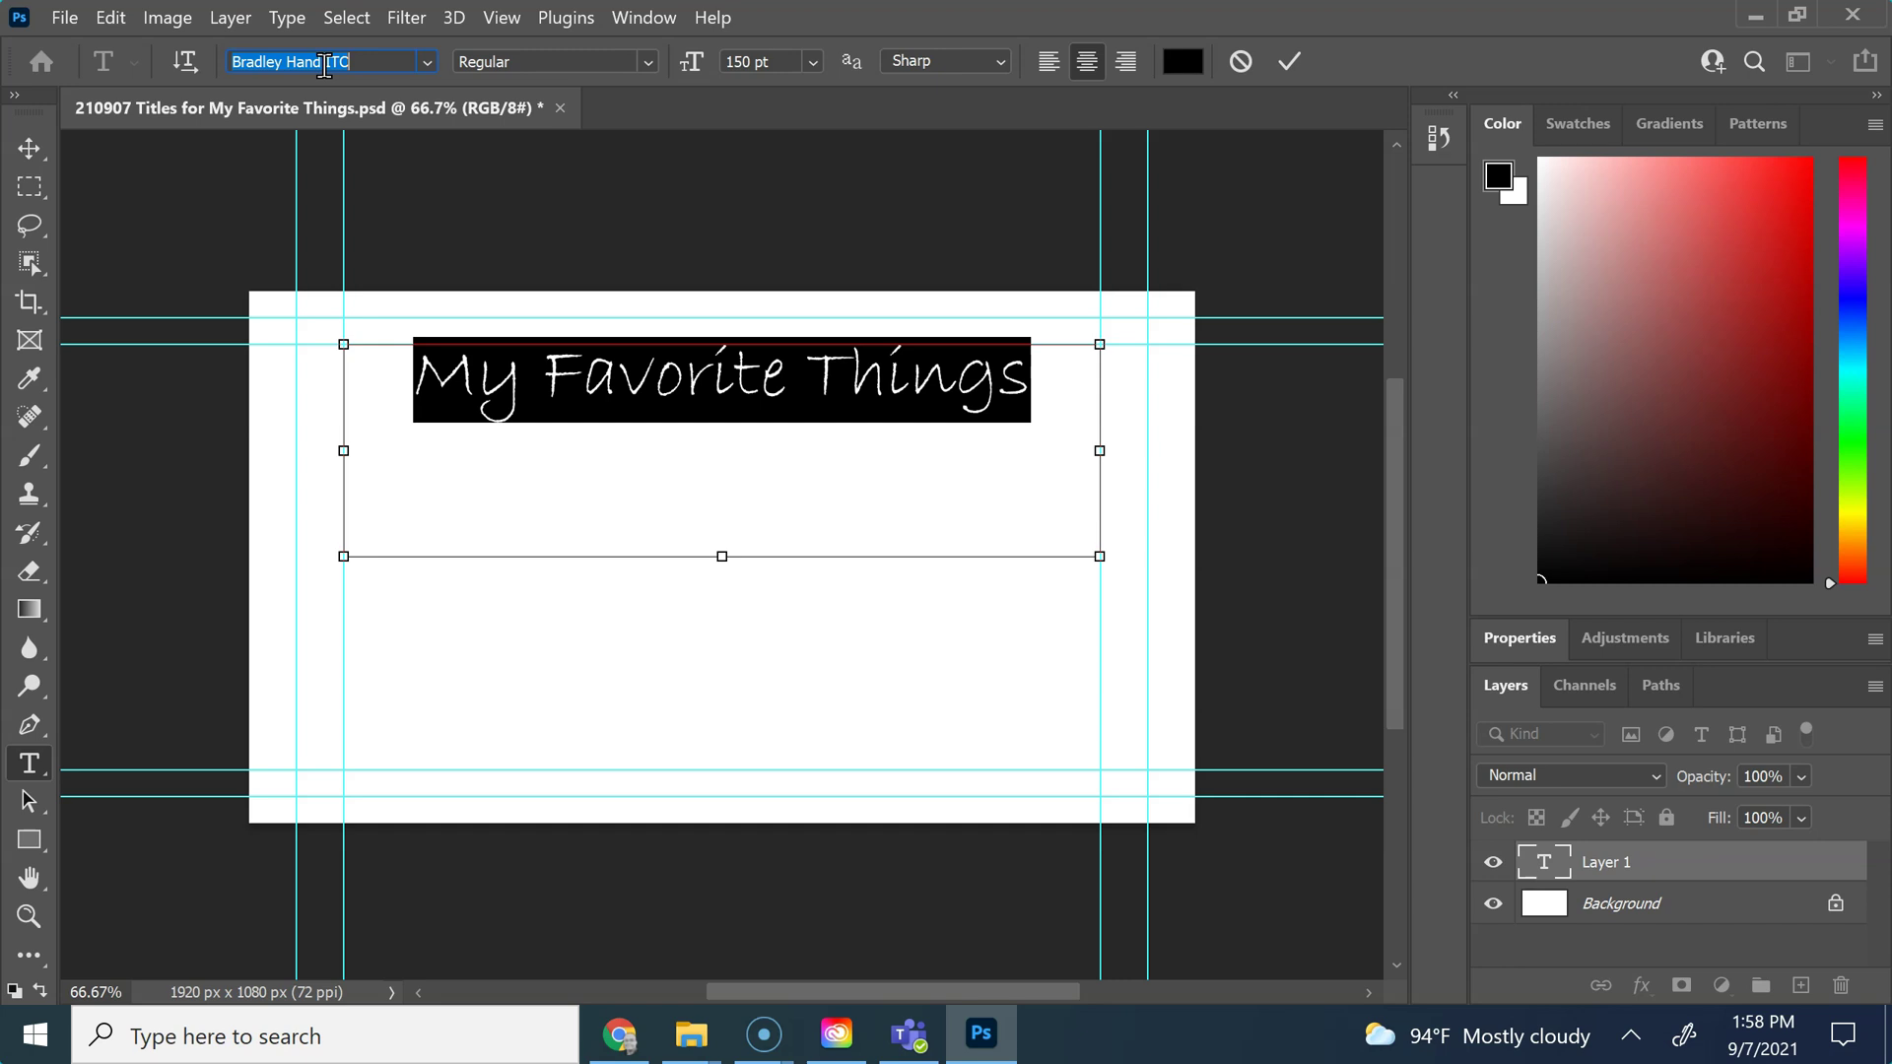
left_click(876, 481)
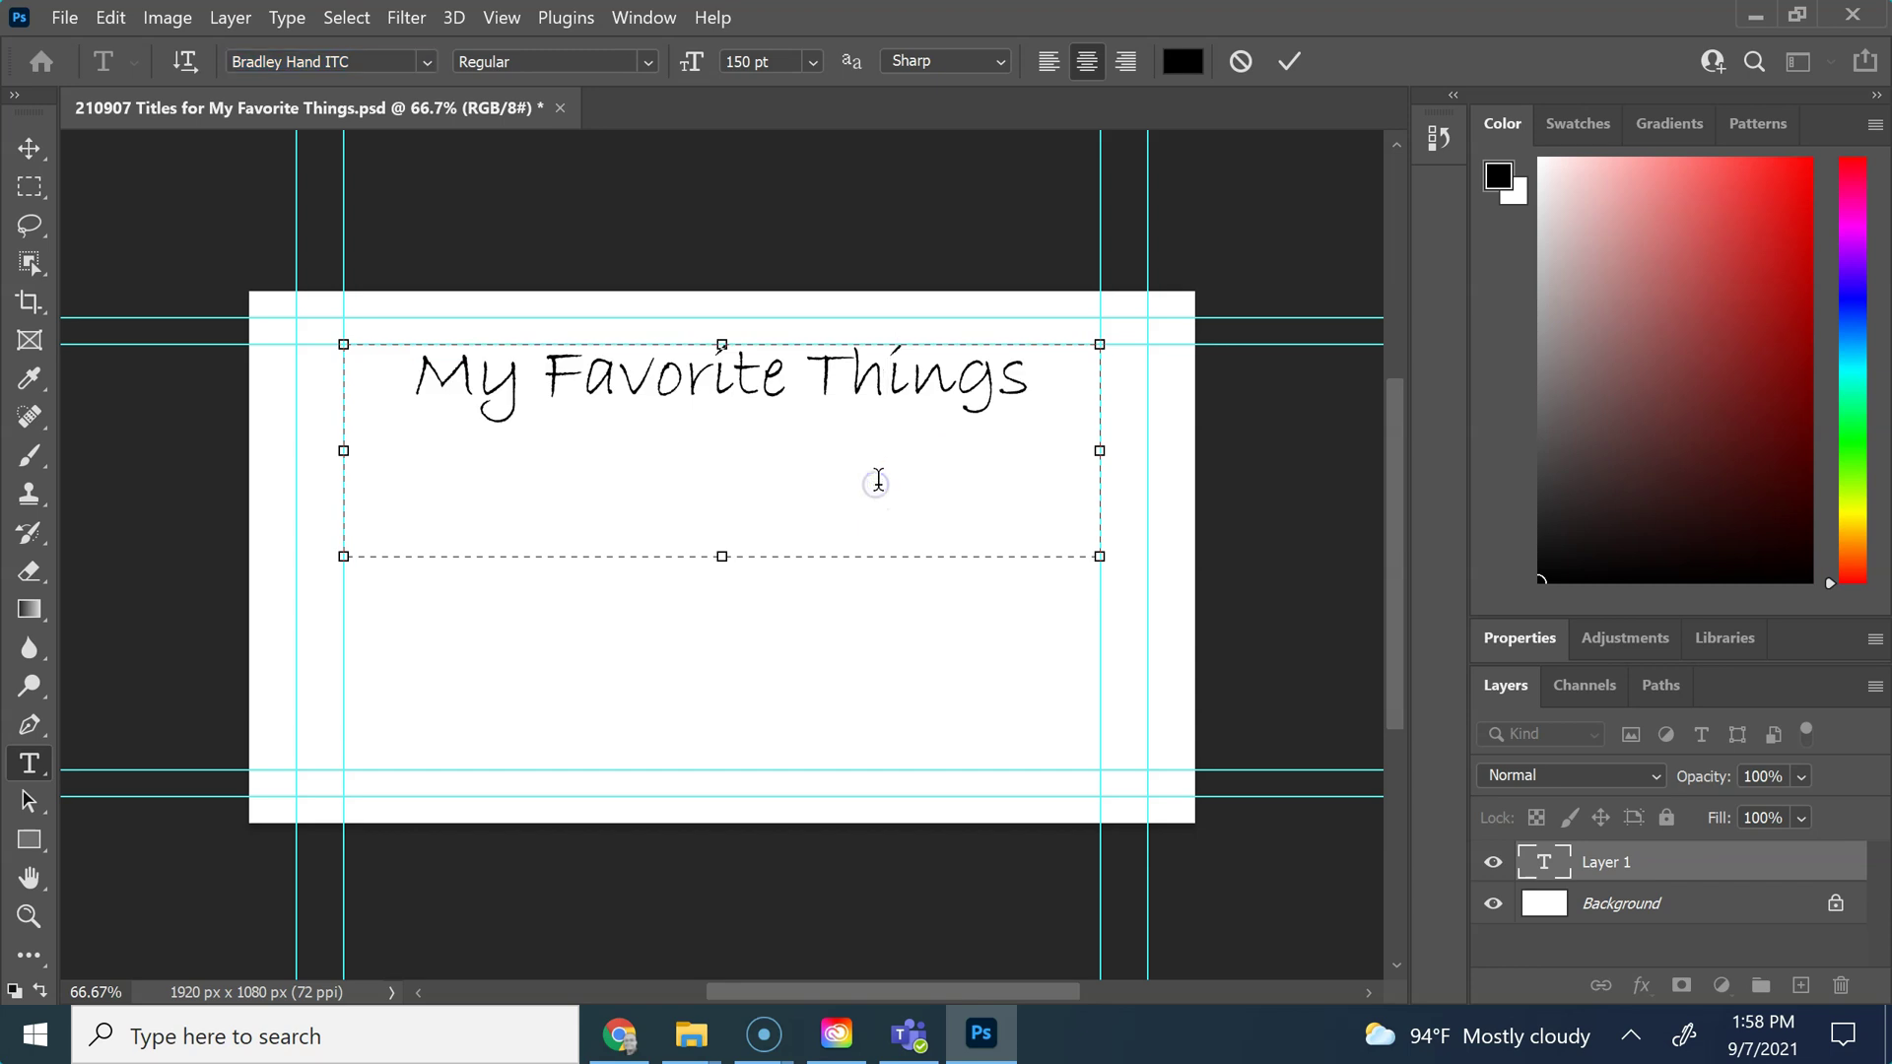
At 100% zoom, reselect the title and try Britannic Bold, Broadway and Brush Script MT.
key("ctrl+plus")
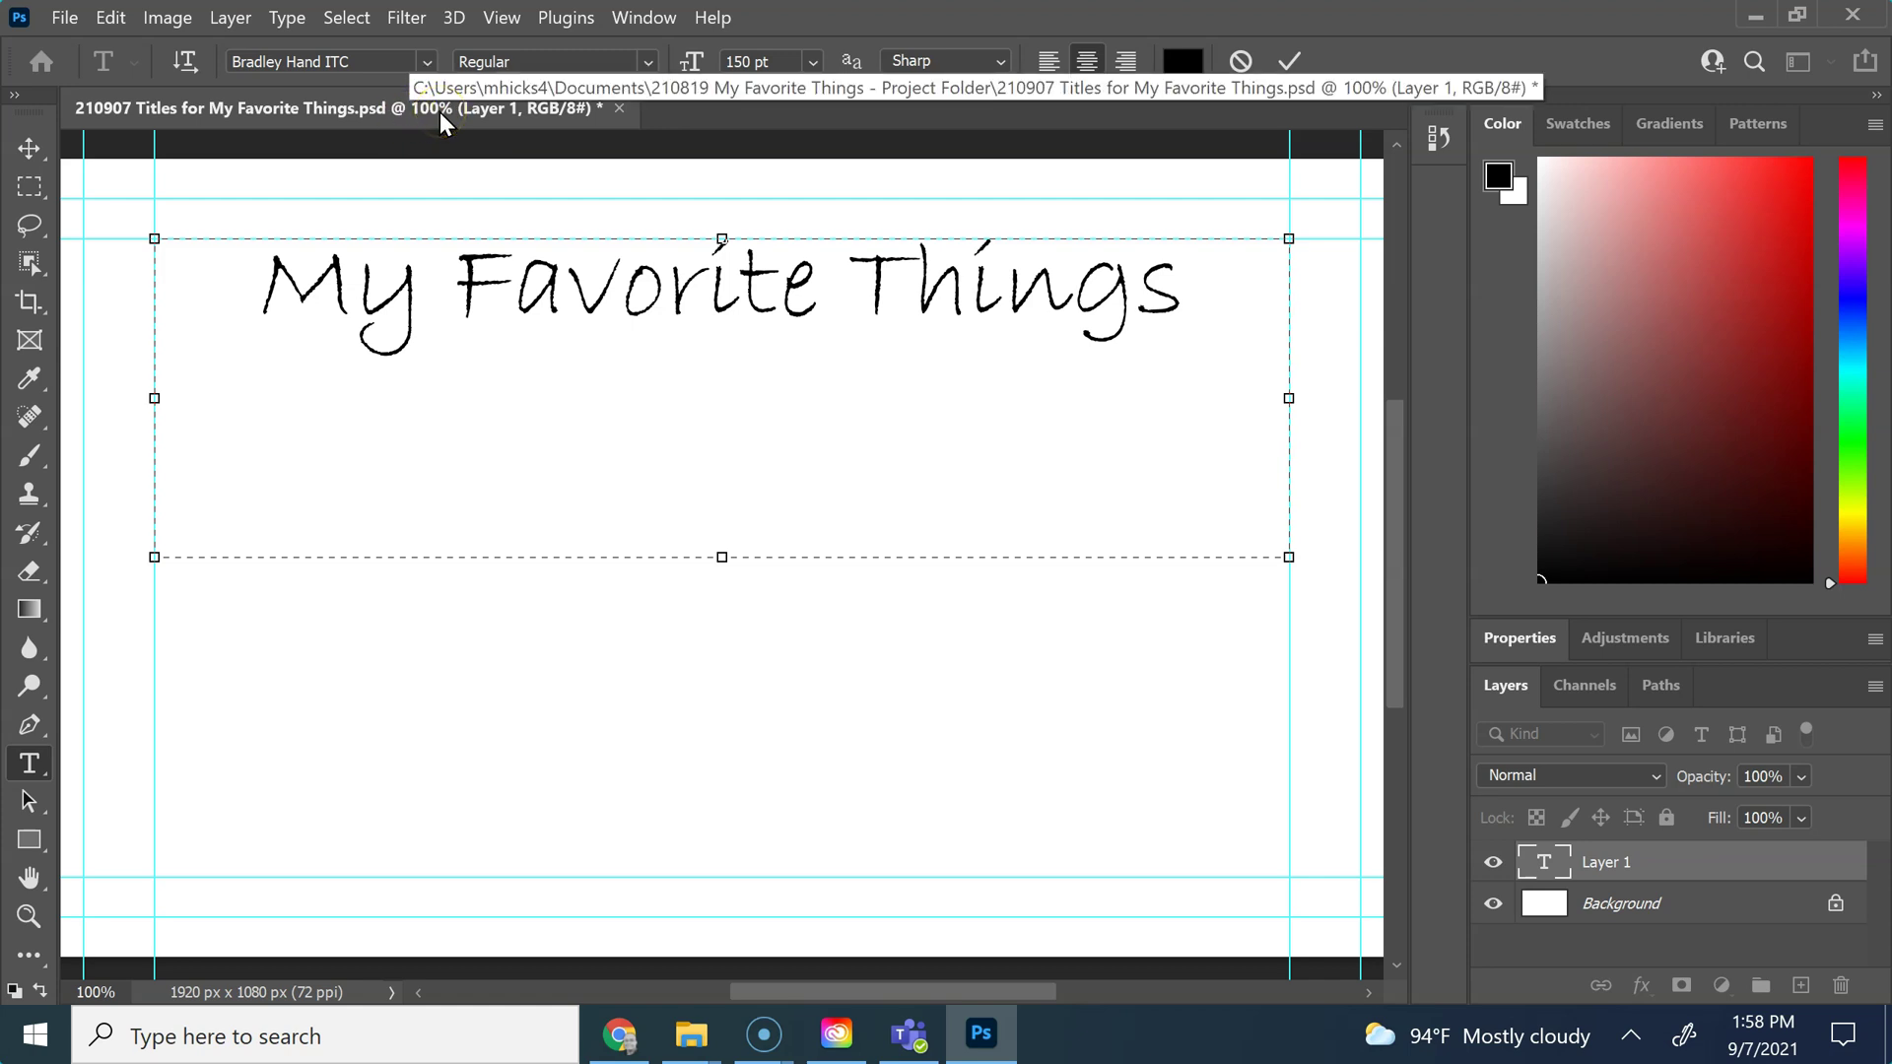
left_click(557, 286)
left_click_drag(264, 288, 1370, 319)
left_click(325, 61)
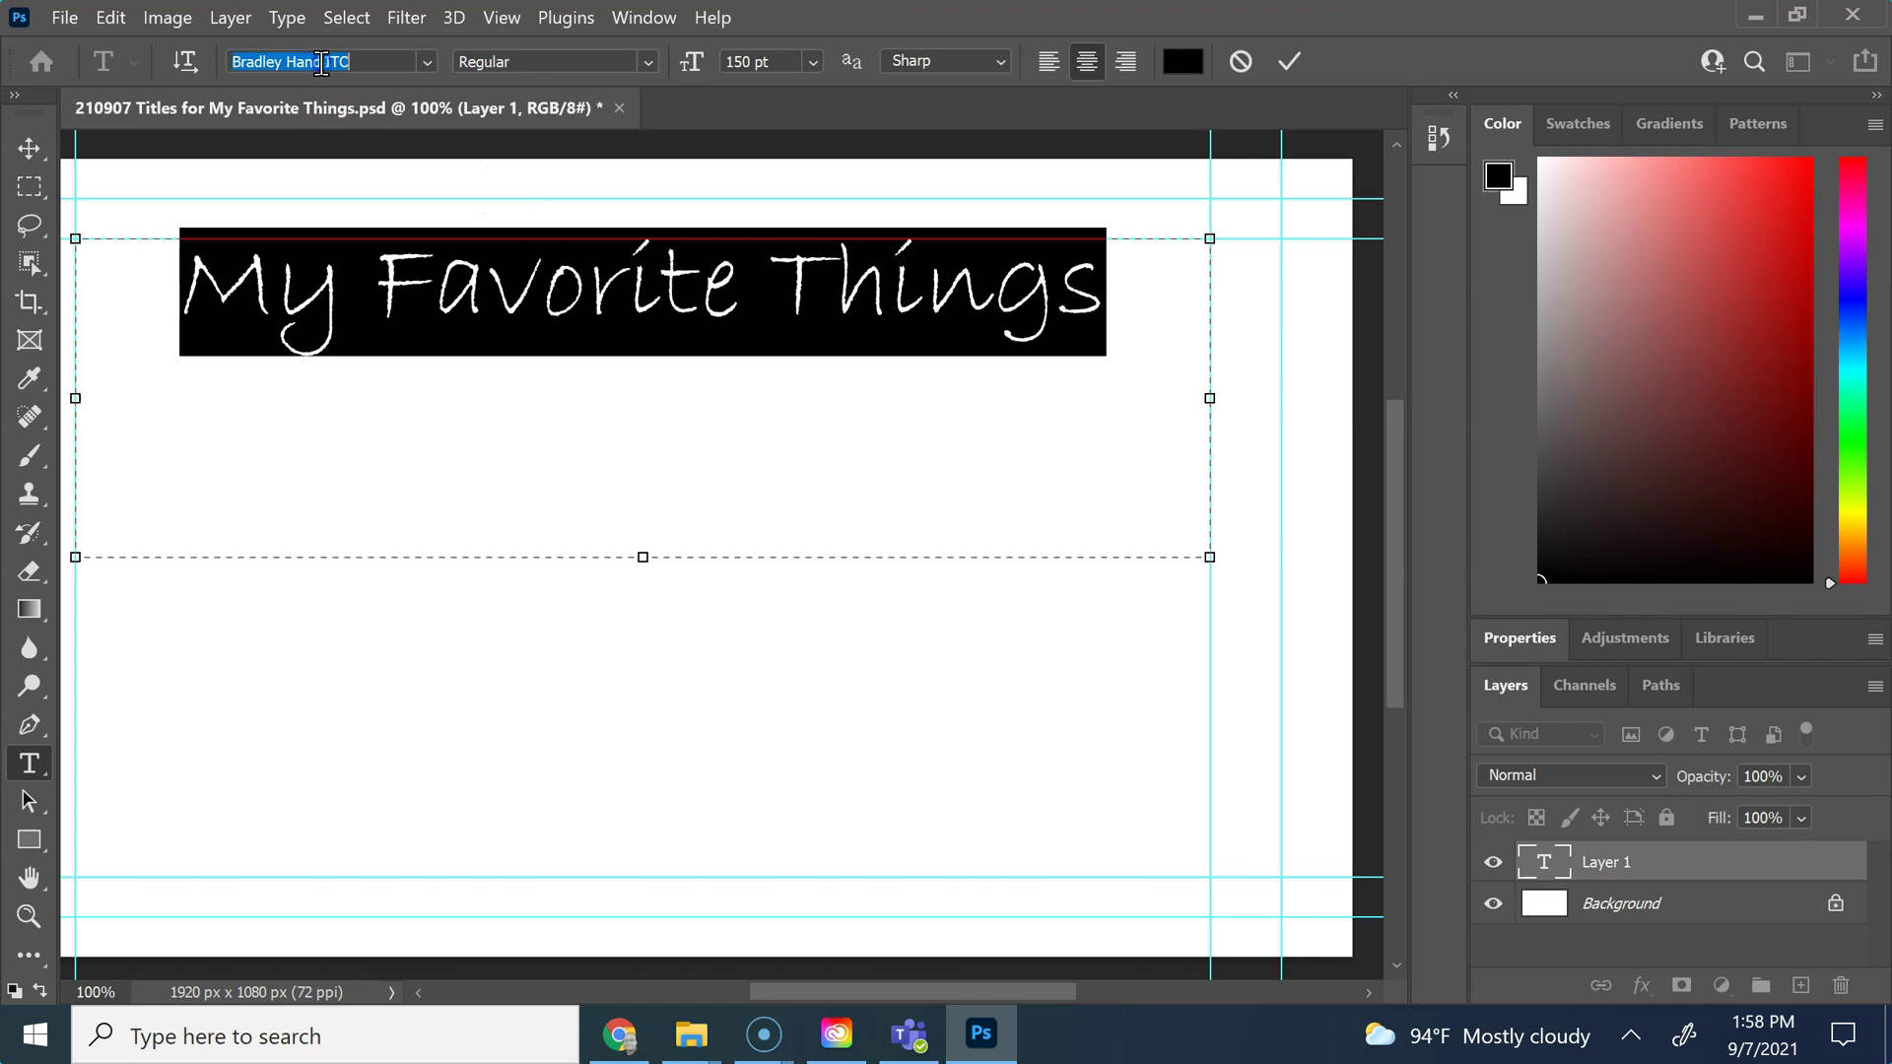
key("Down")
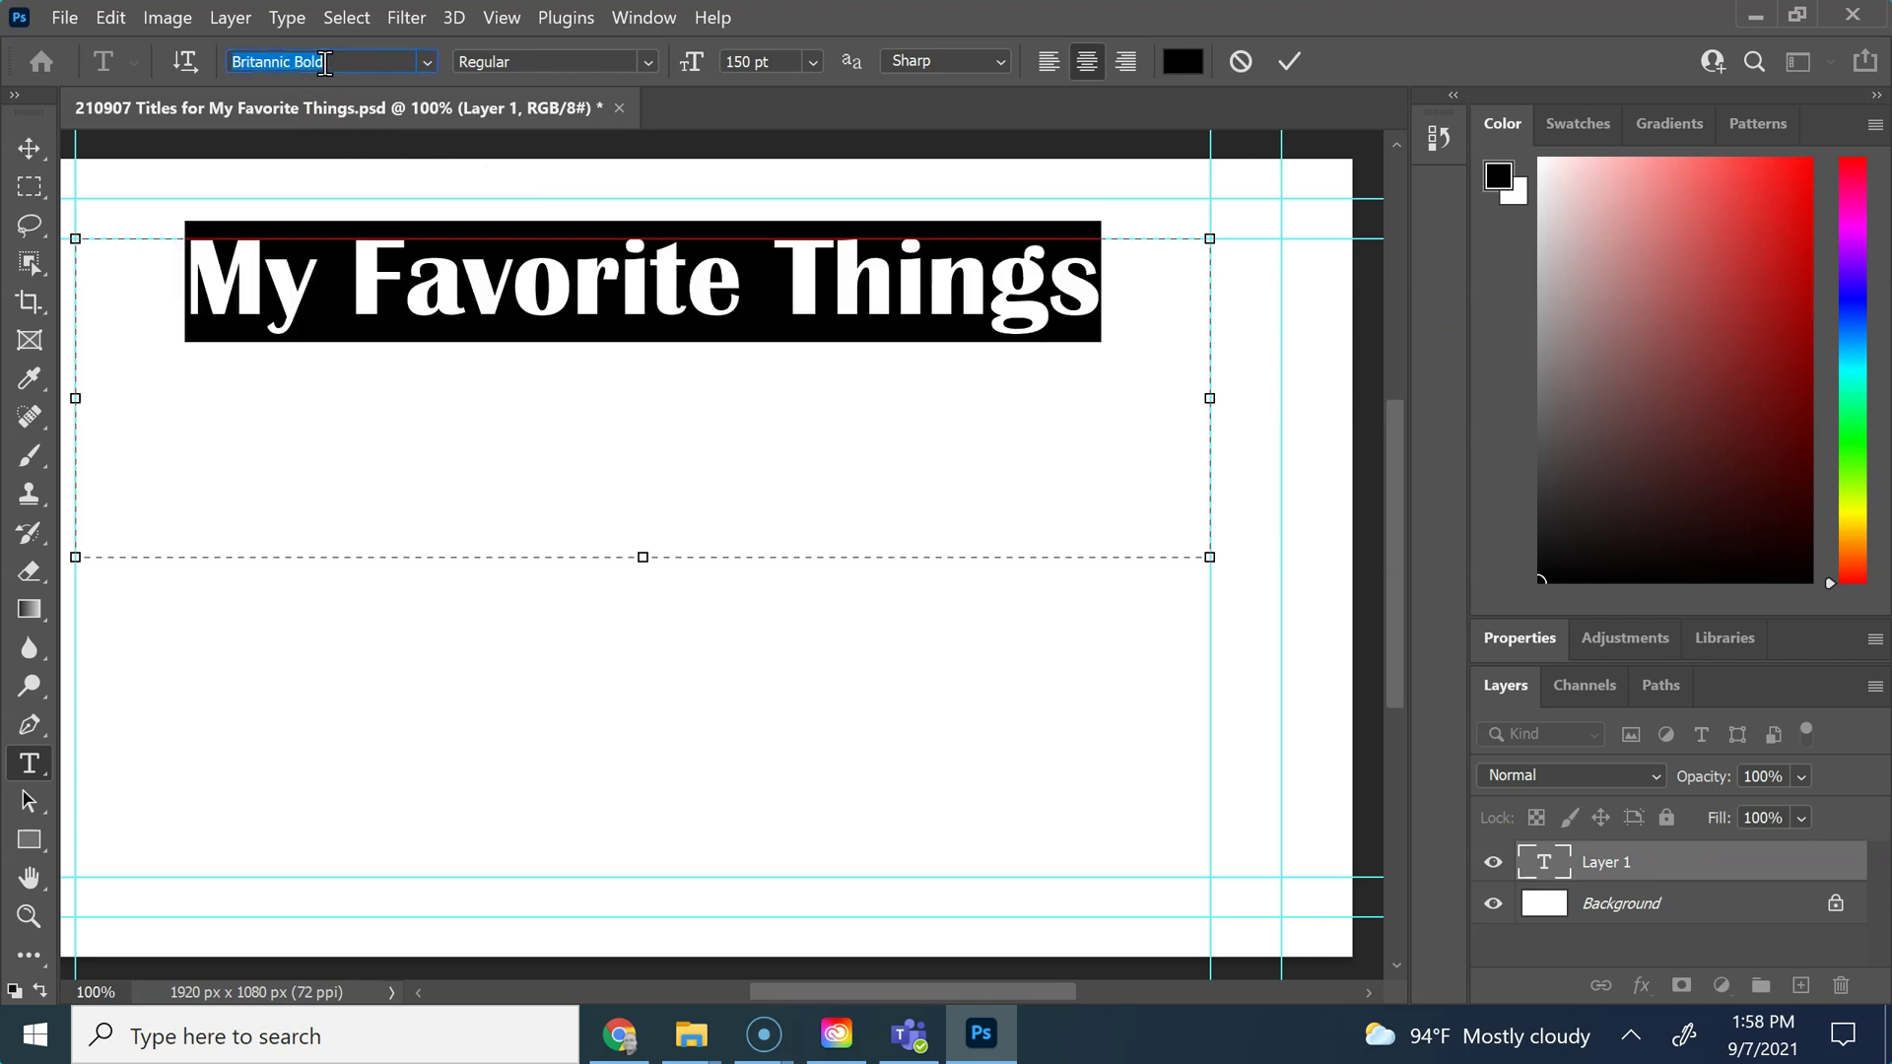
key("Down")
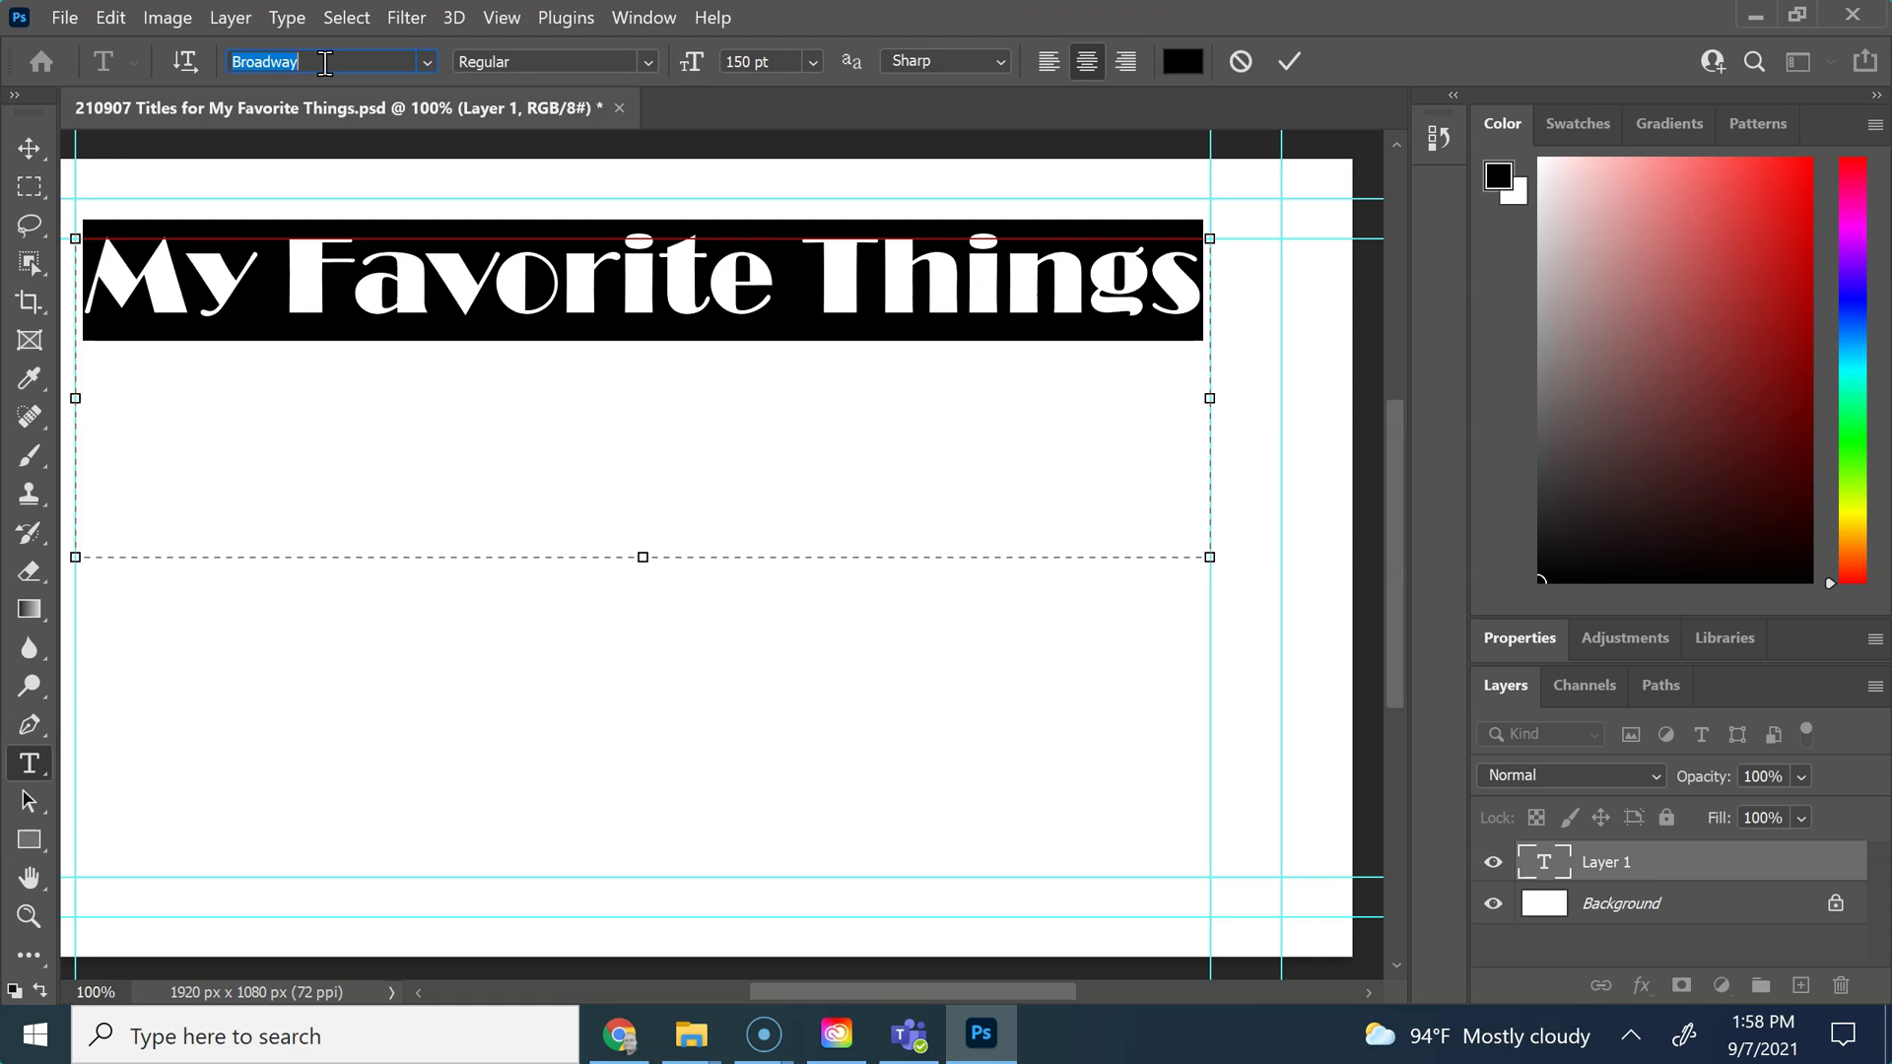
key("Down")
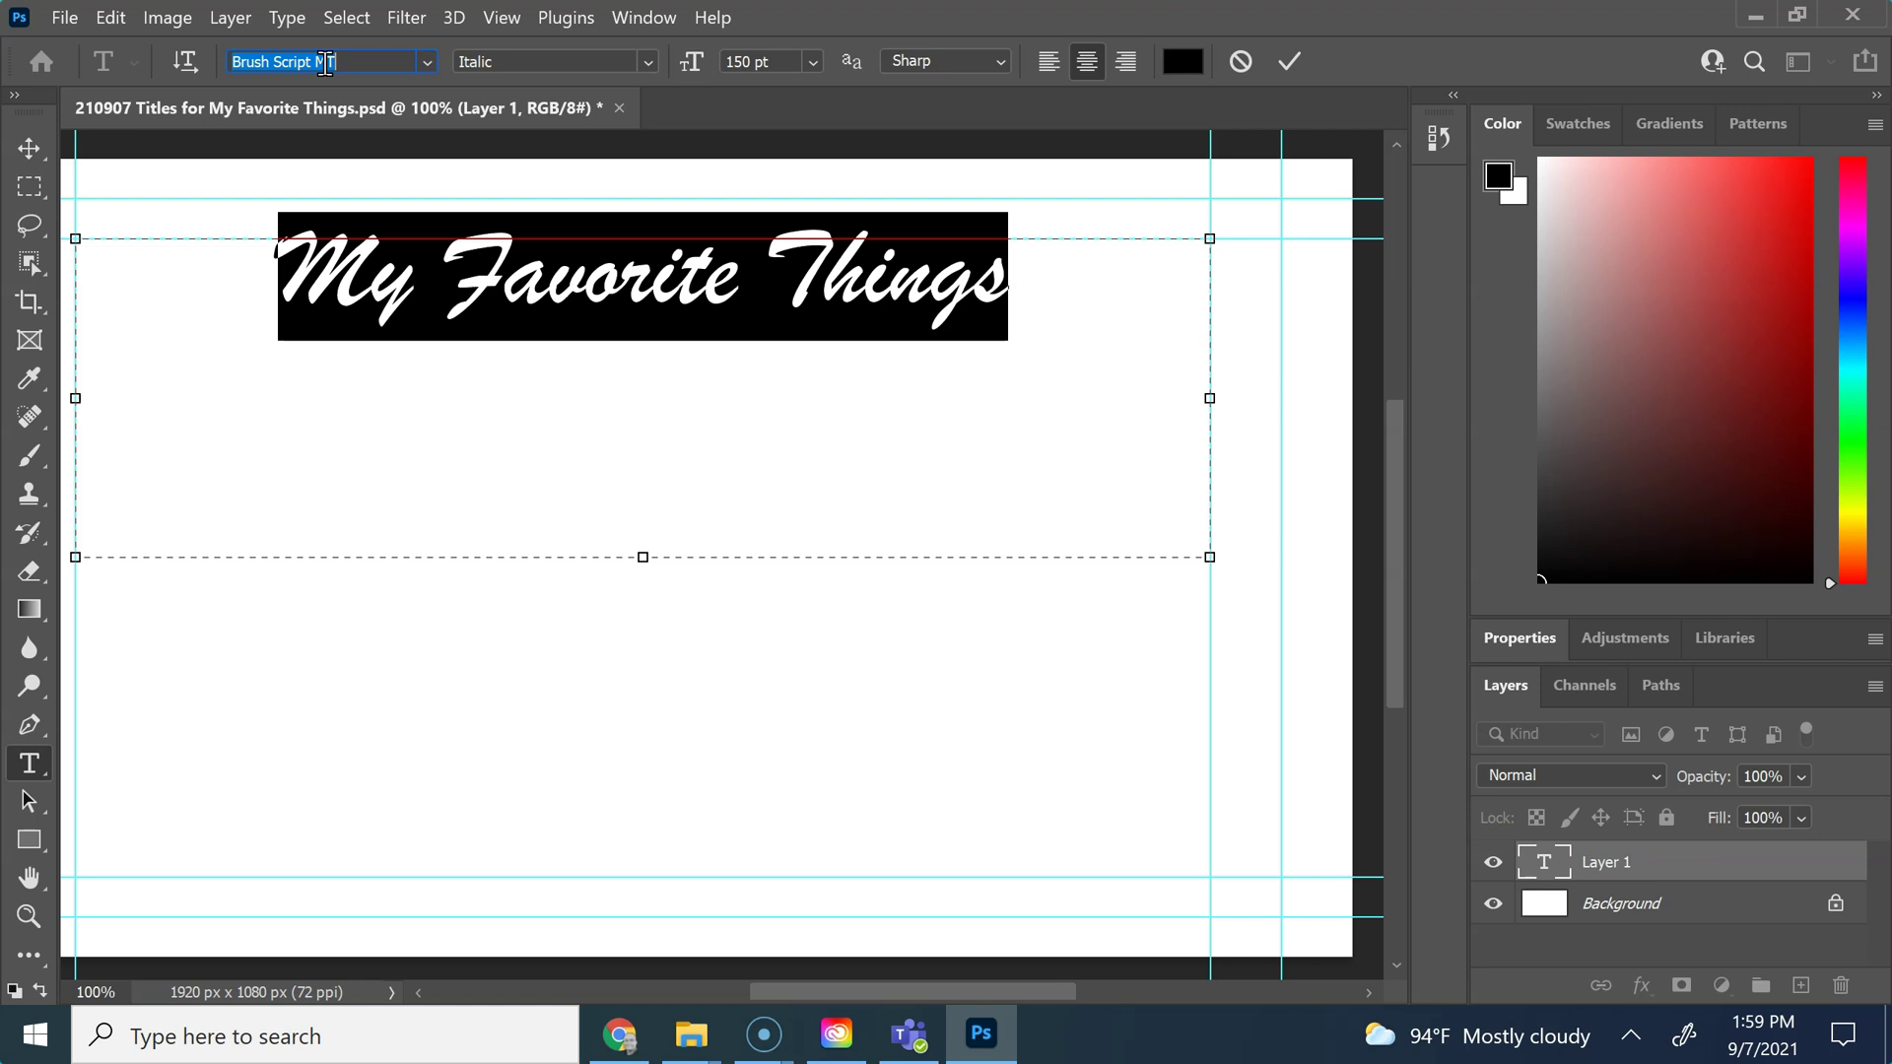
Scroll through more fonts until the title is set in Cocogoose.
scroll(325, 62, "down", 4)
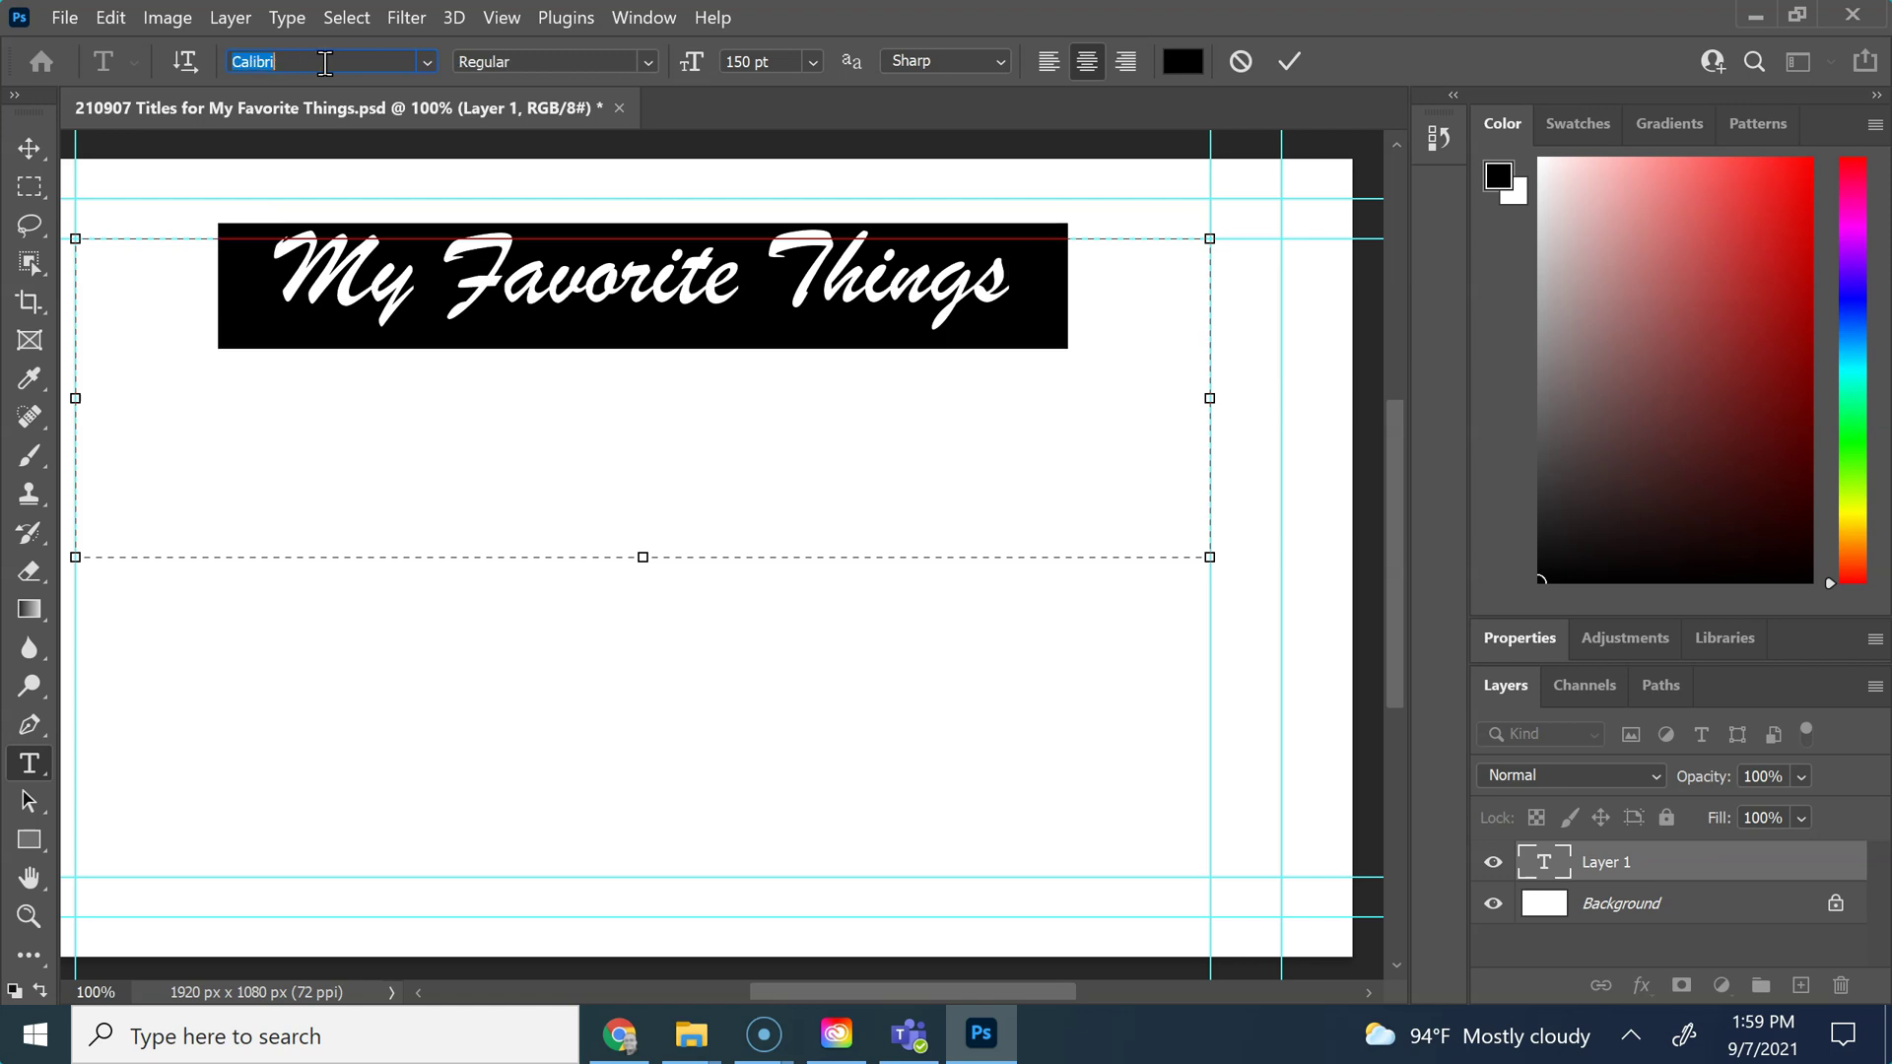
scroll(325, 62, "down", 3)
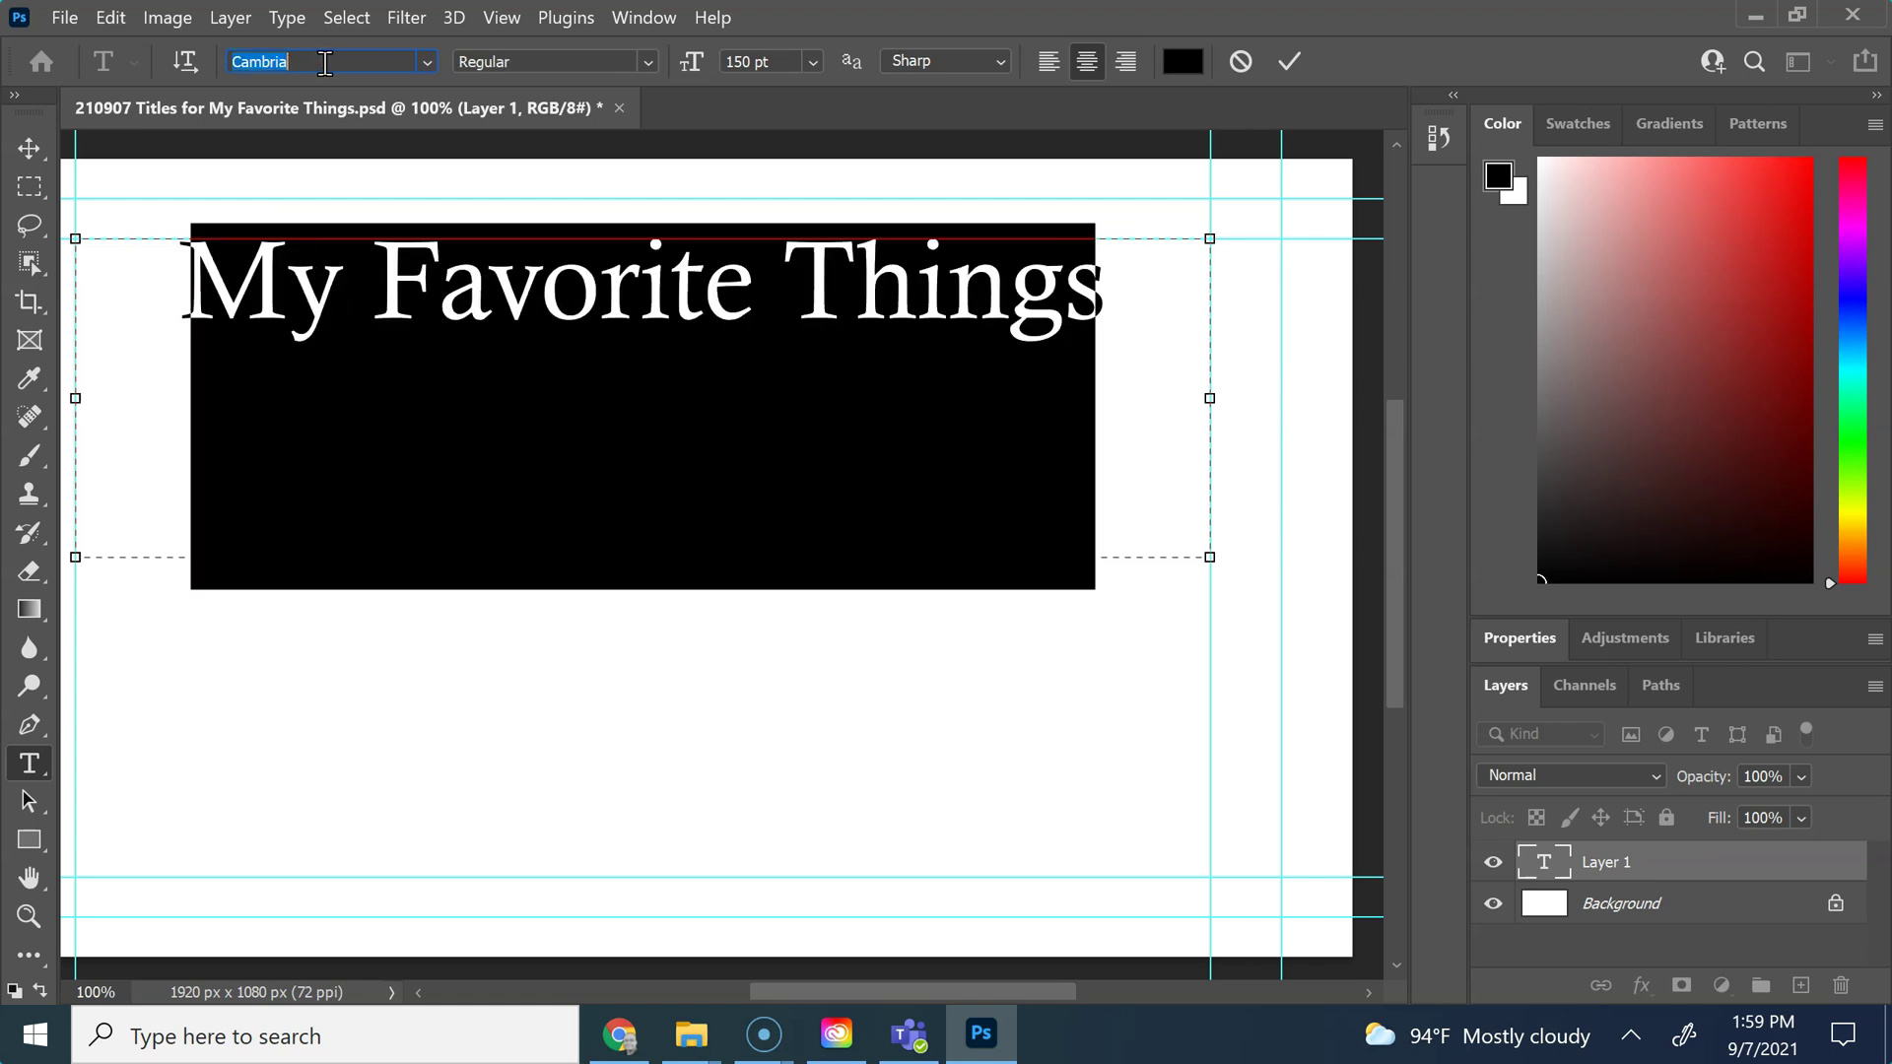
scroll(326, 63, "down", 4)
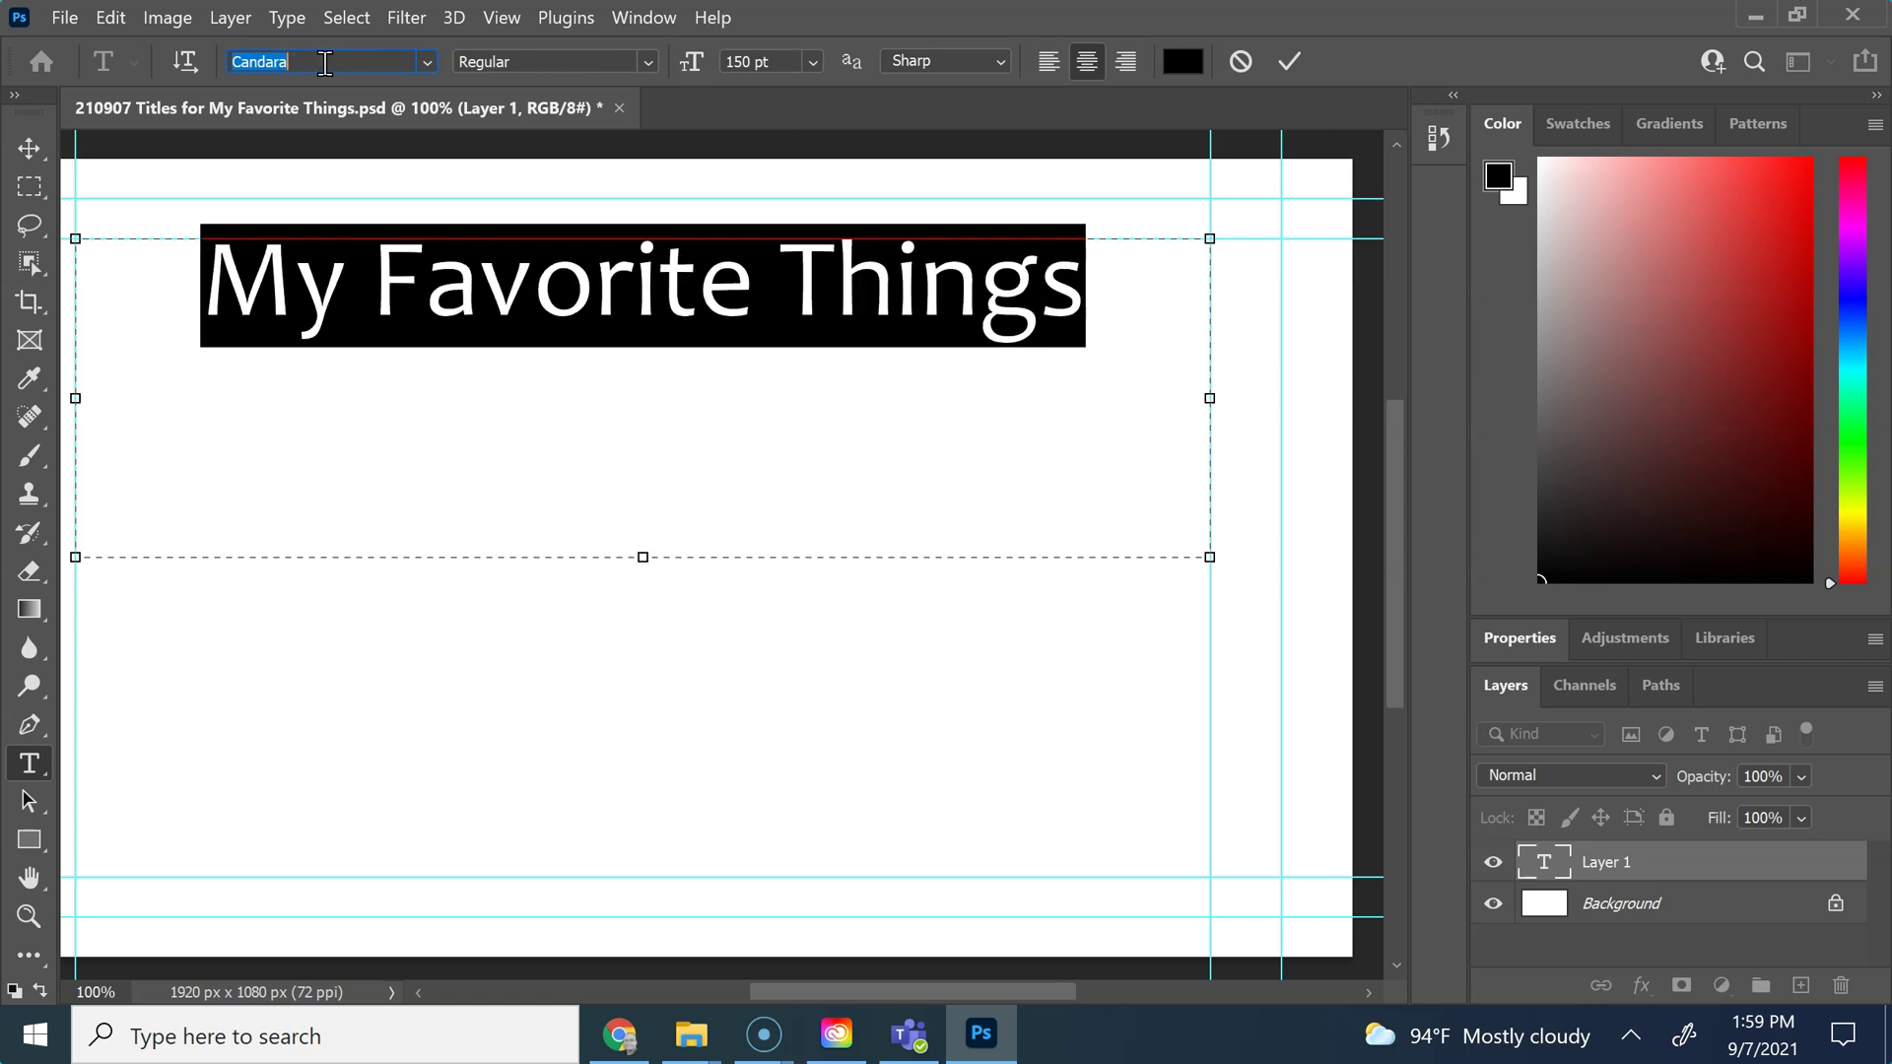
scroll(325, 62, "up", 1)
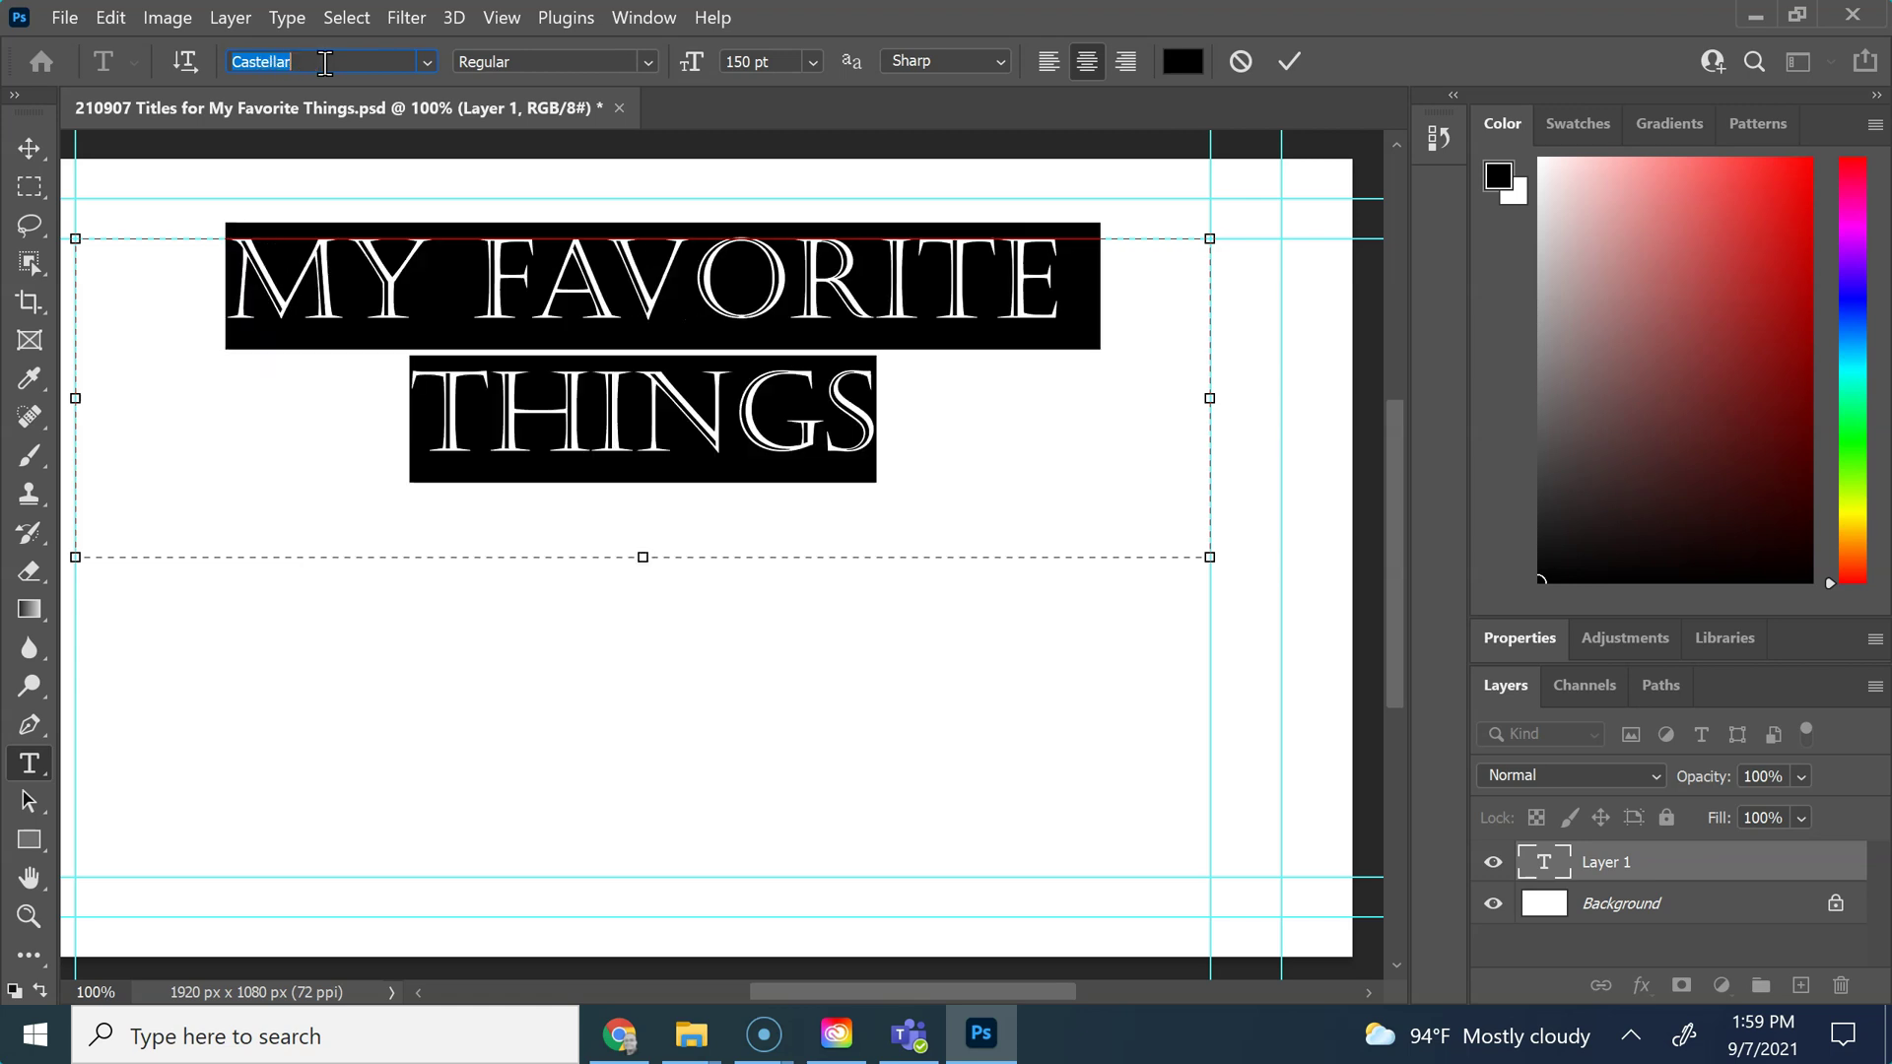
scroll(325, 62, "down", 3)
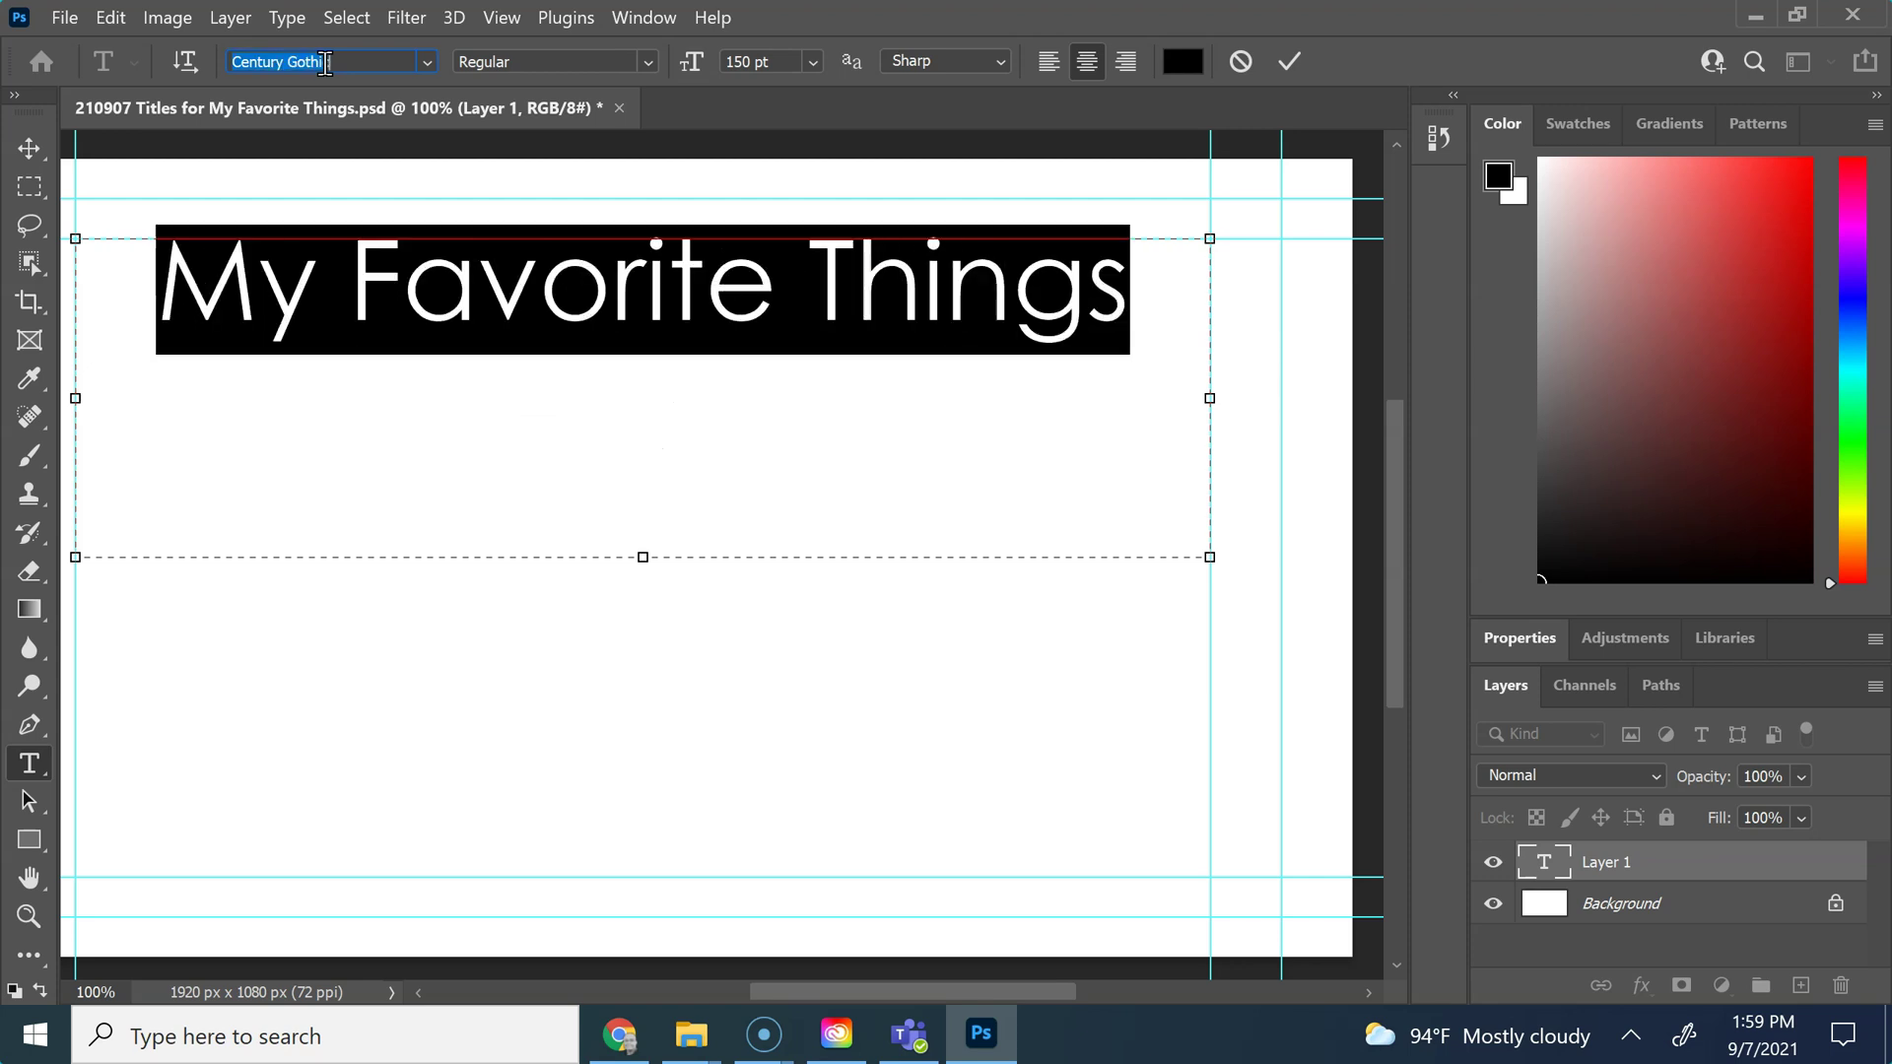
scroll(325, 62, "down", 3)
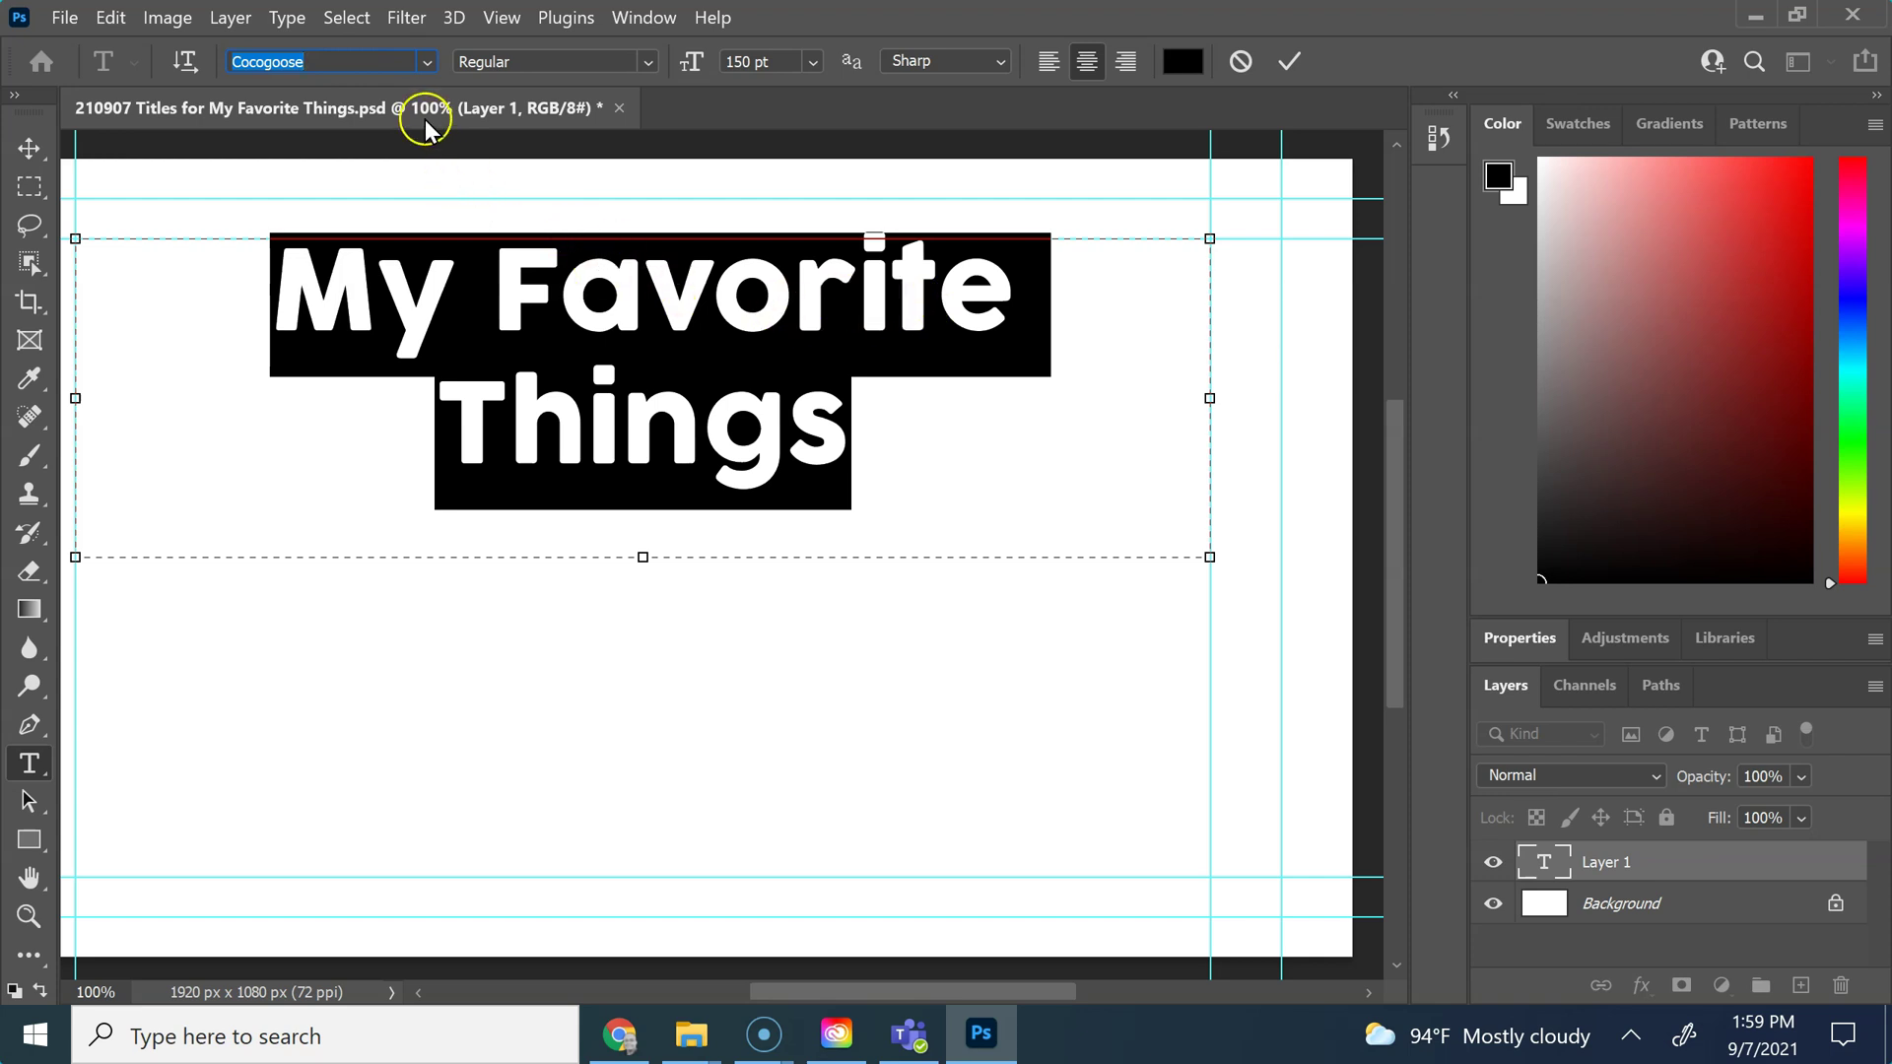
Change the Cocogoose title's size from 150 to 140 pt so it fits on one line.
left_click(754, 63)
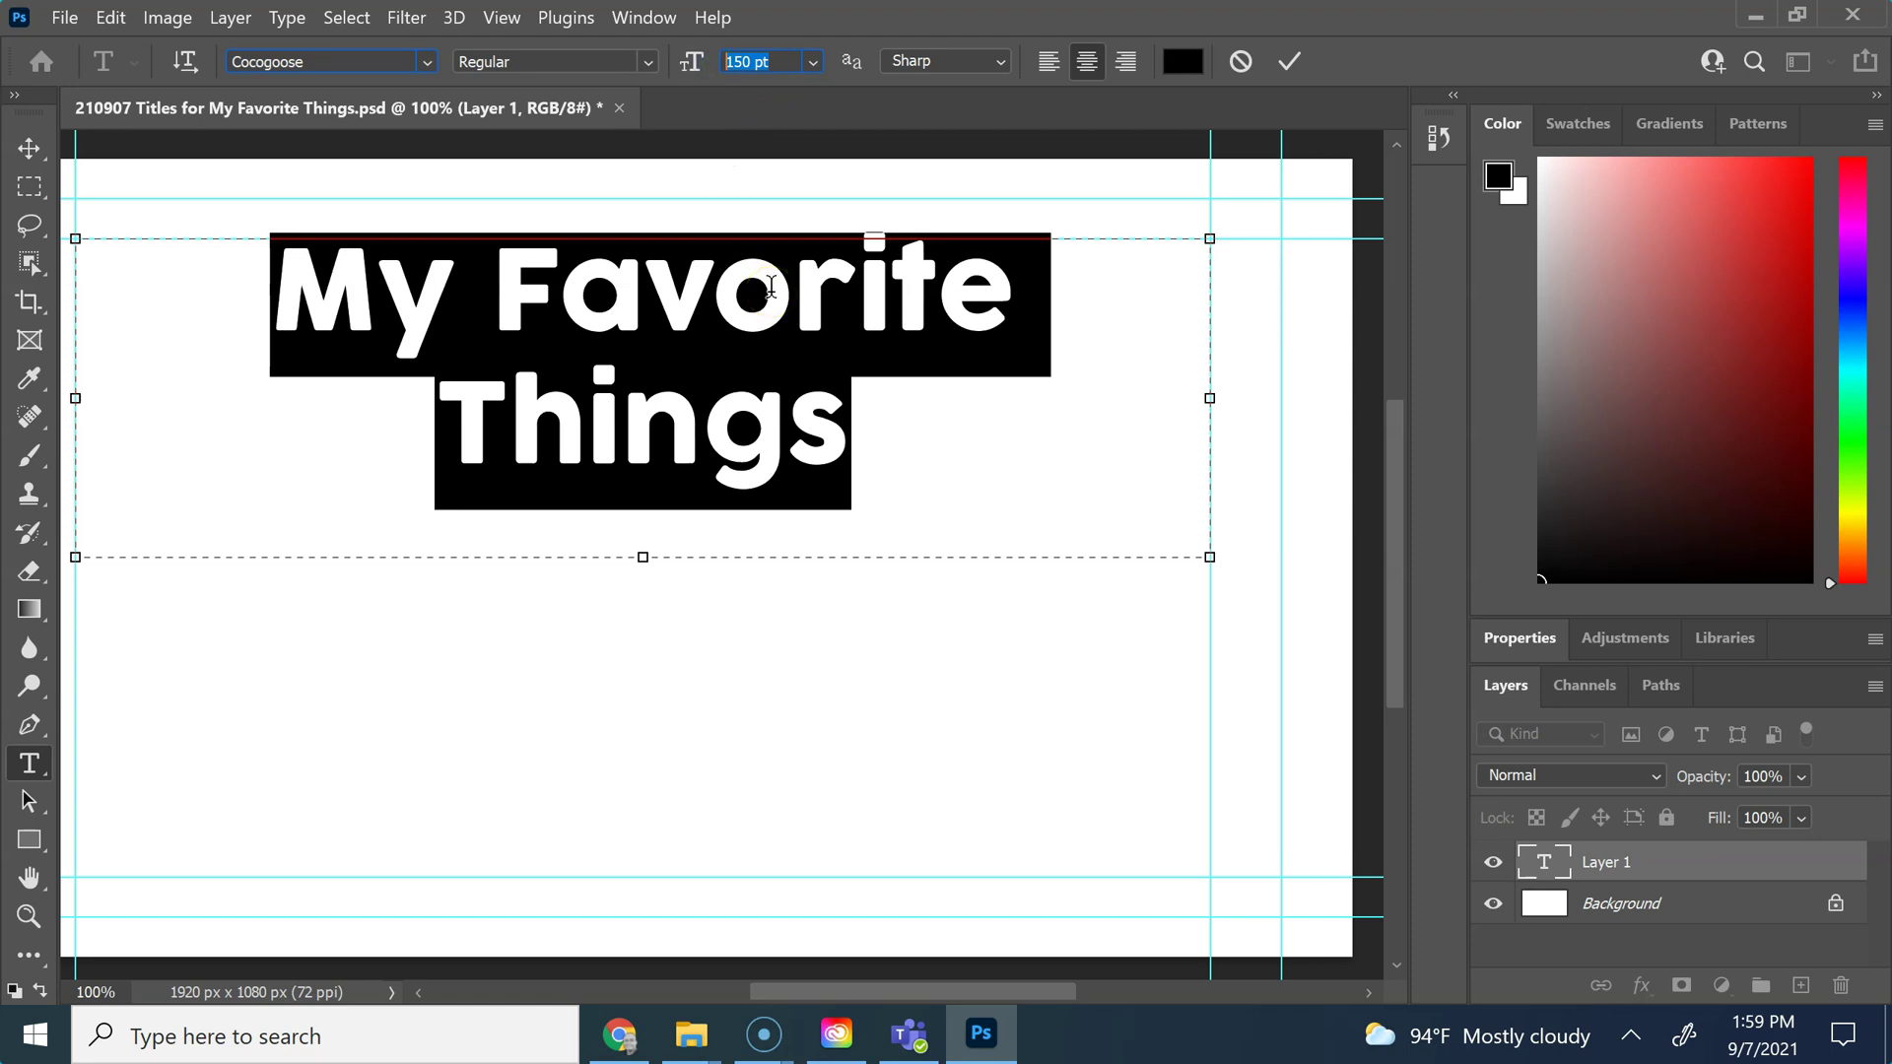
type("0")
key("BackSpace")
type("140")
key("Return")
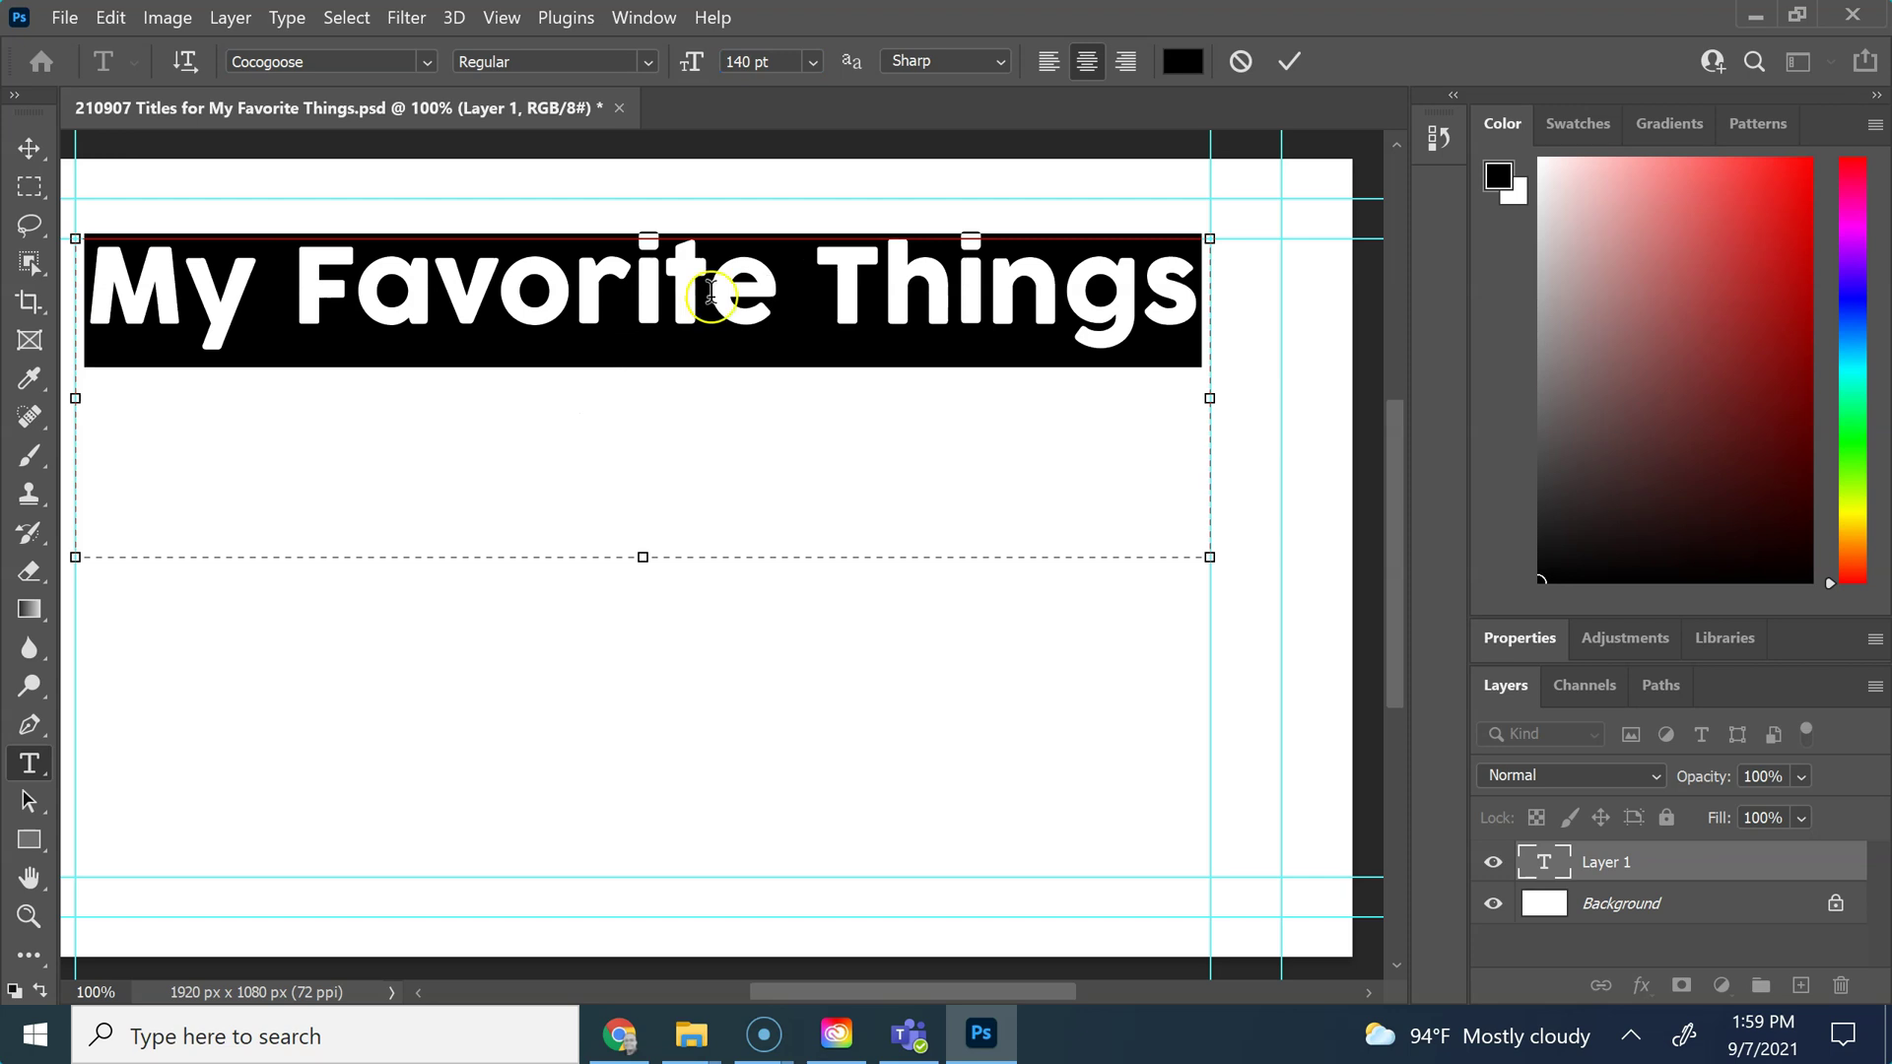
left_click(765, 422)
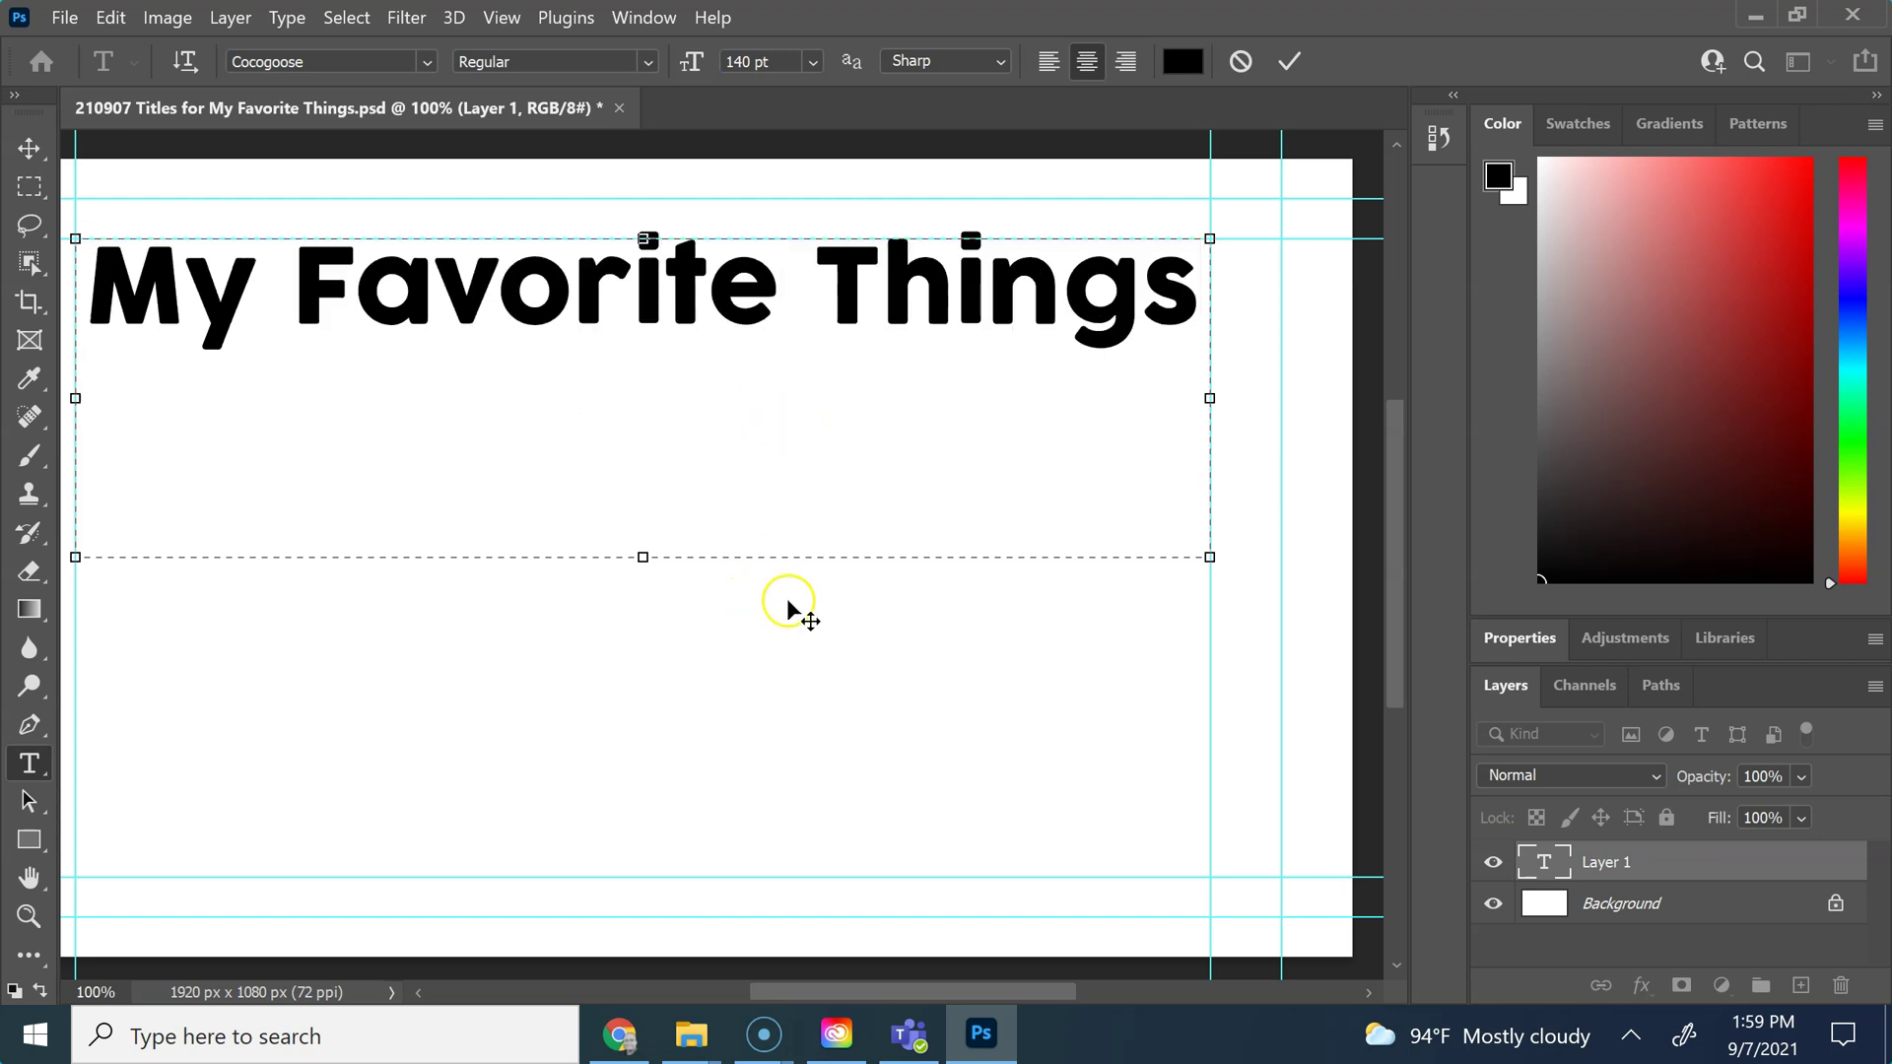
key("ctrl+minus")
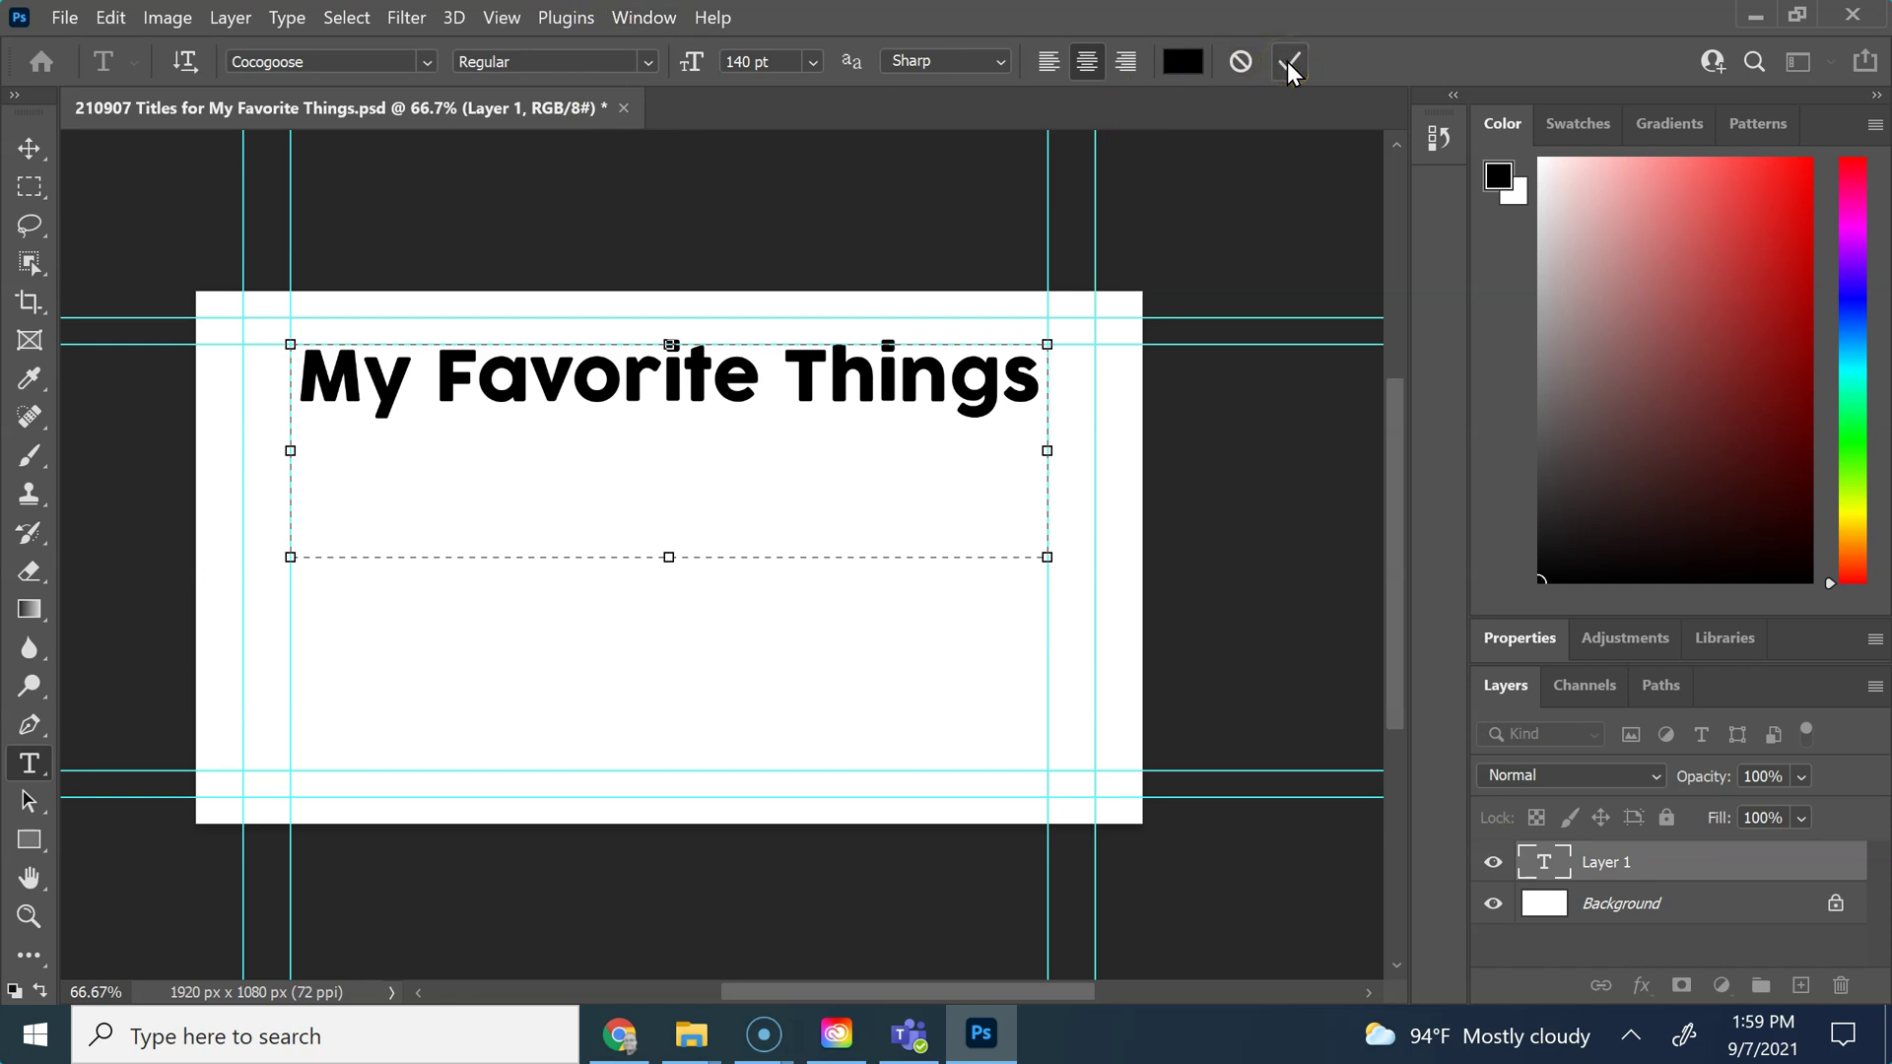
Commit the title text so it becomes the My Favorite Things layer.
left_click(1241, 61)
left_click(1289, 61)
left_click_drag(1528, 847, 1699, 872)
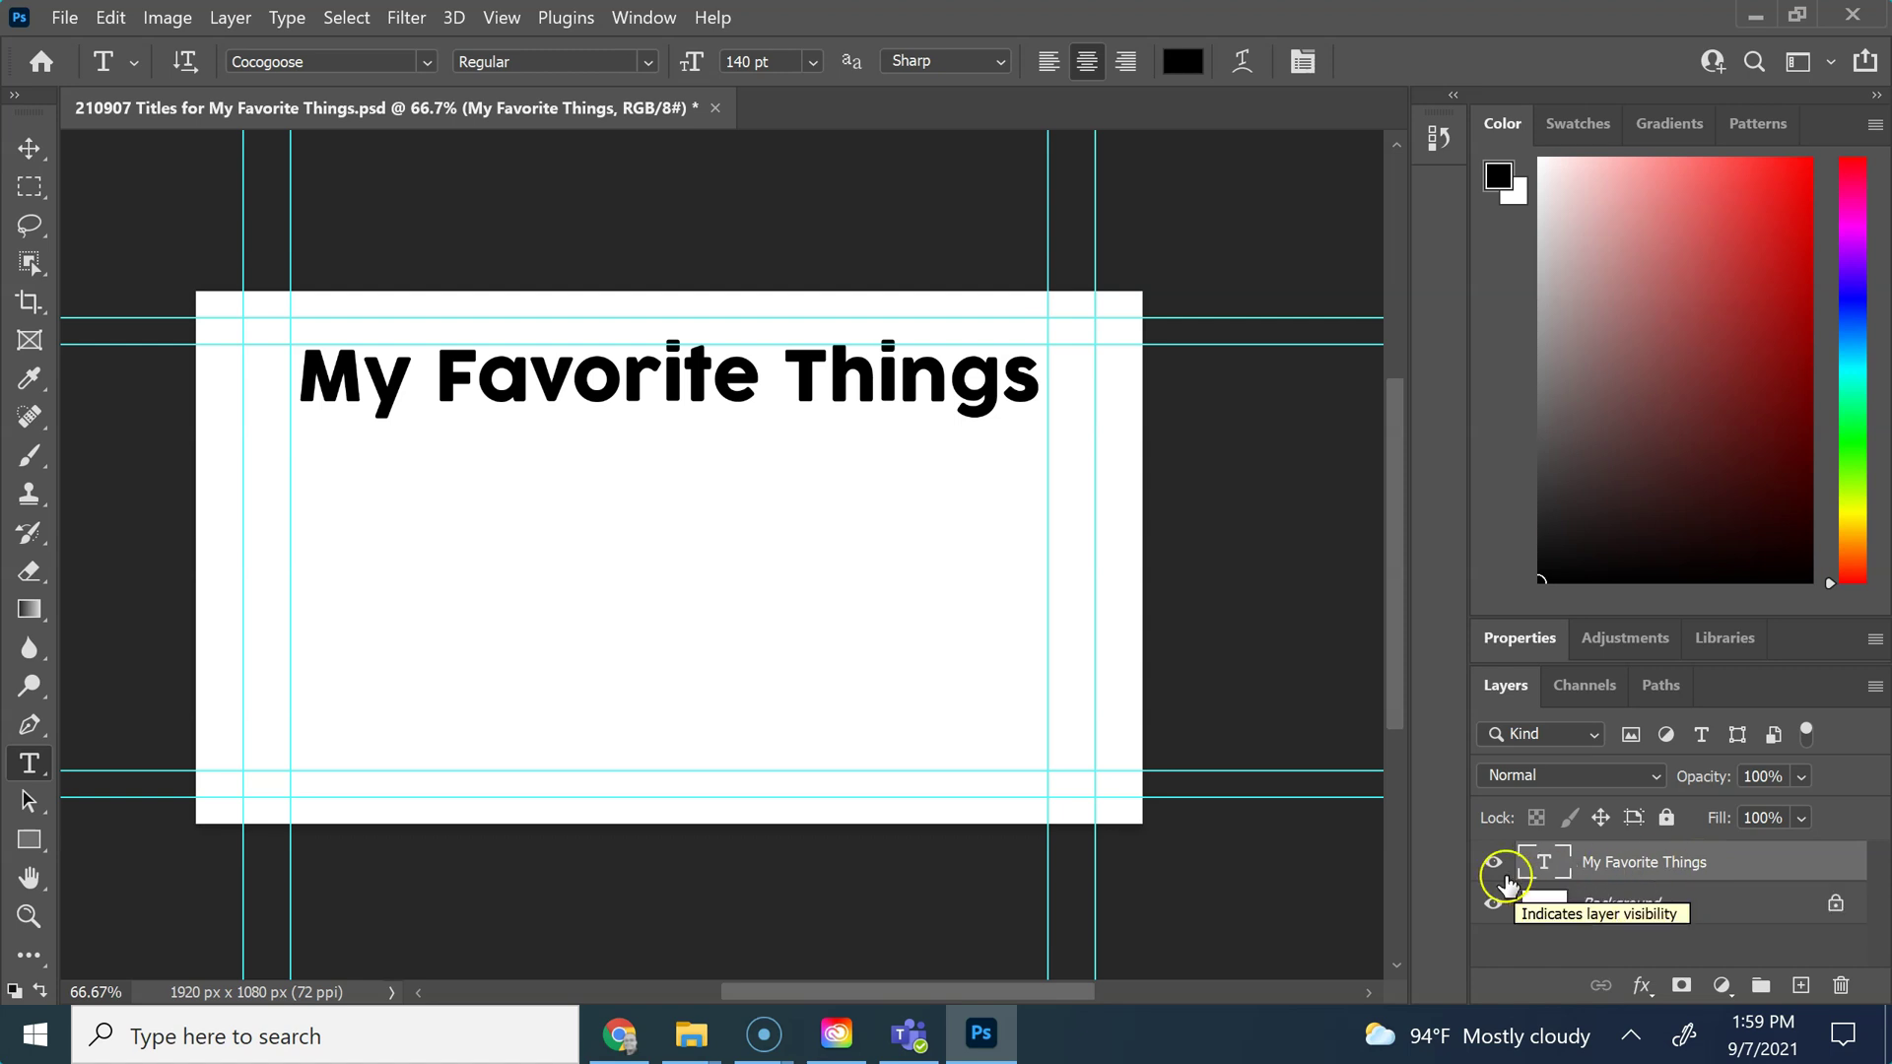
Toggle the title and Background layers' visibility to check them, then save the PSD.
left_click(1494, 865)
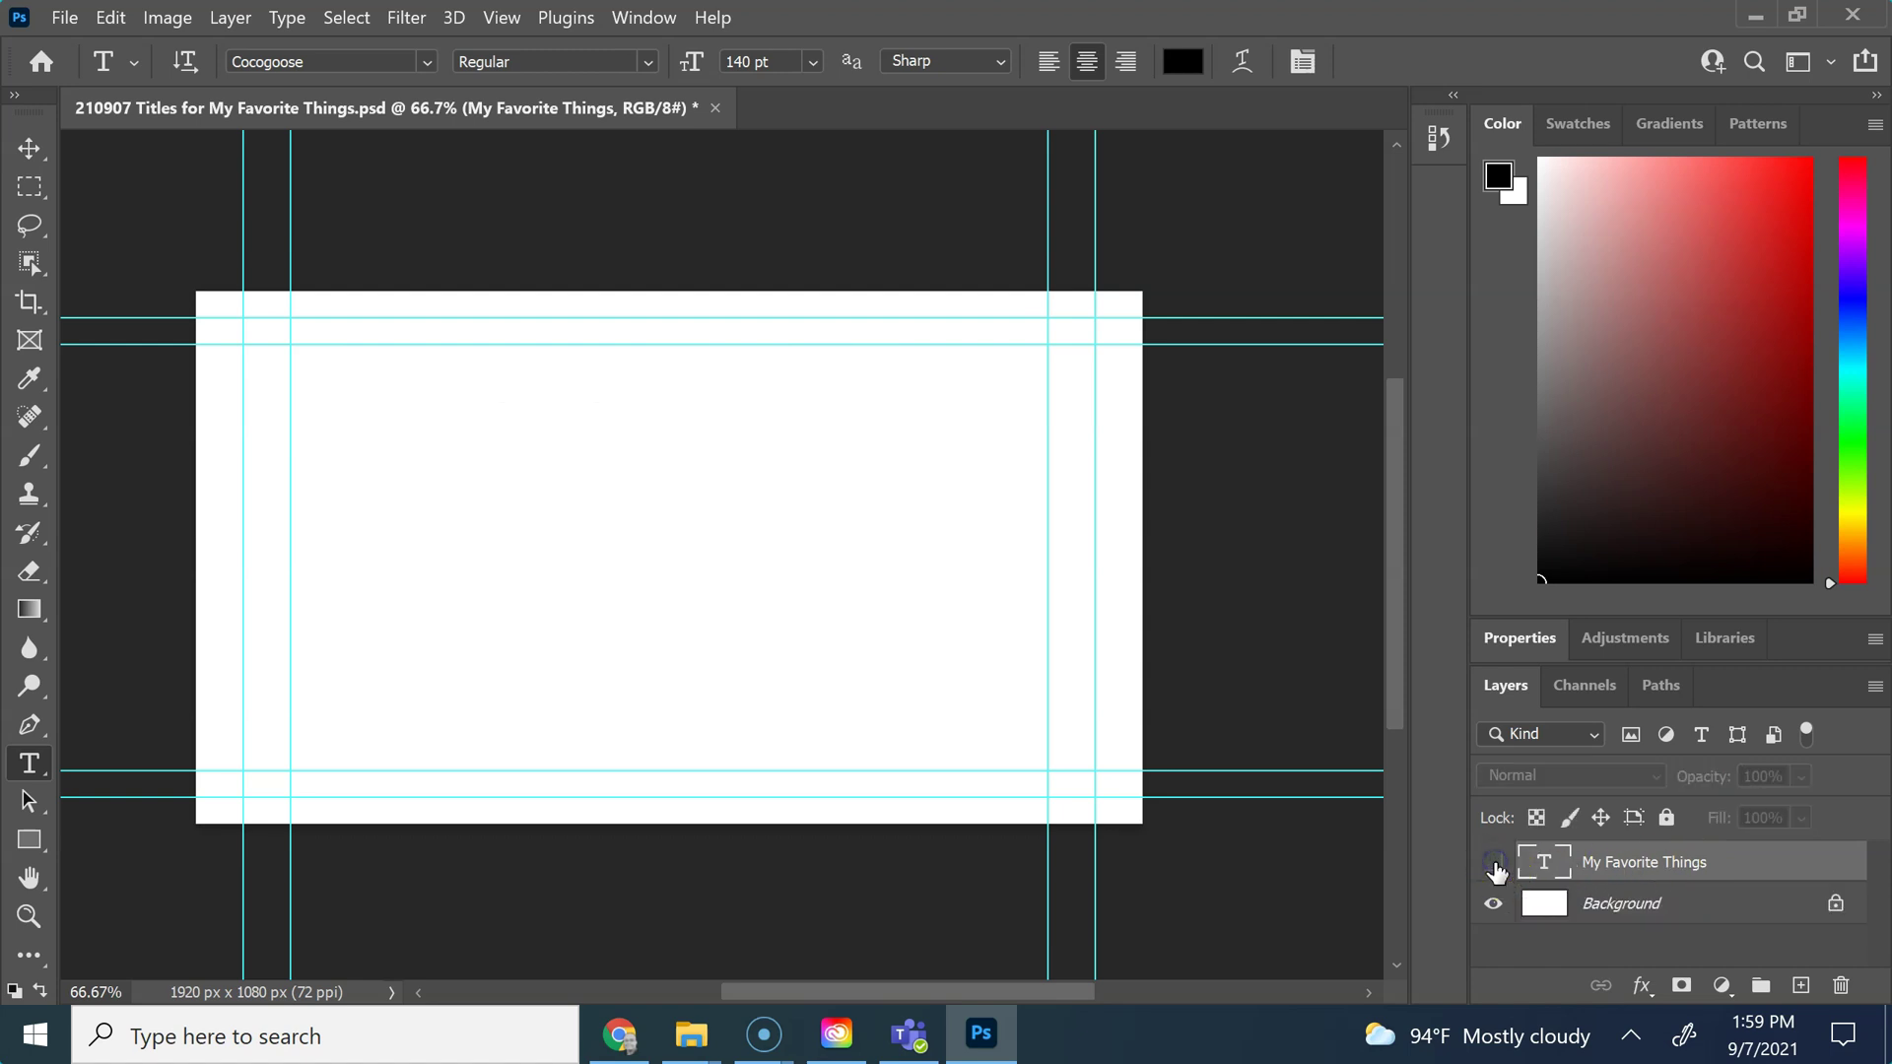
left_click(1495, 867)
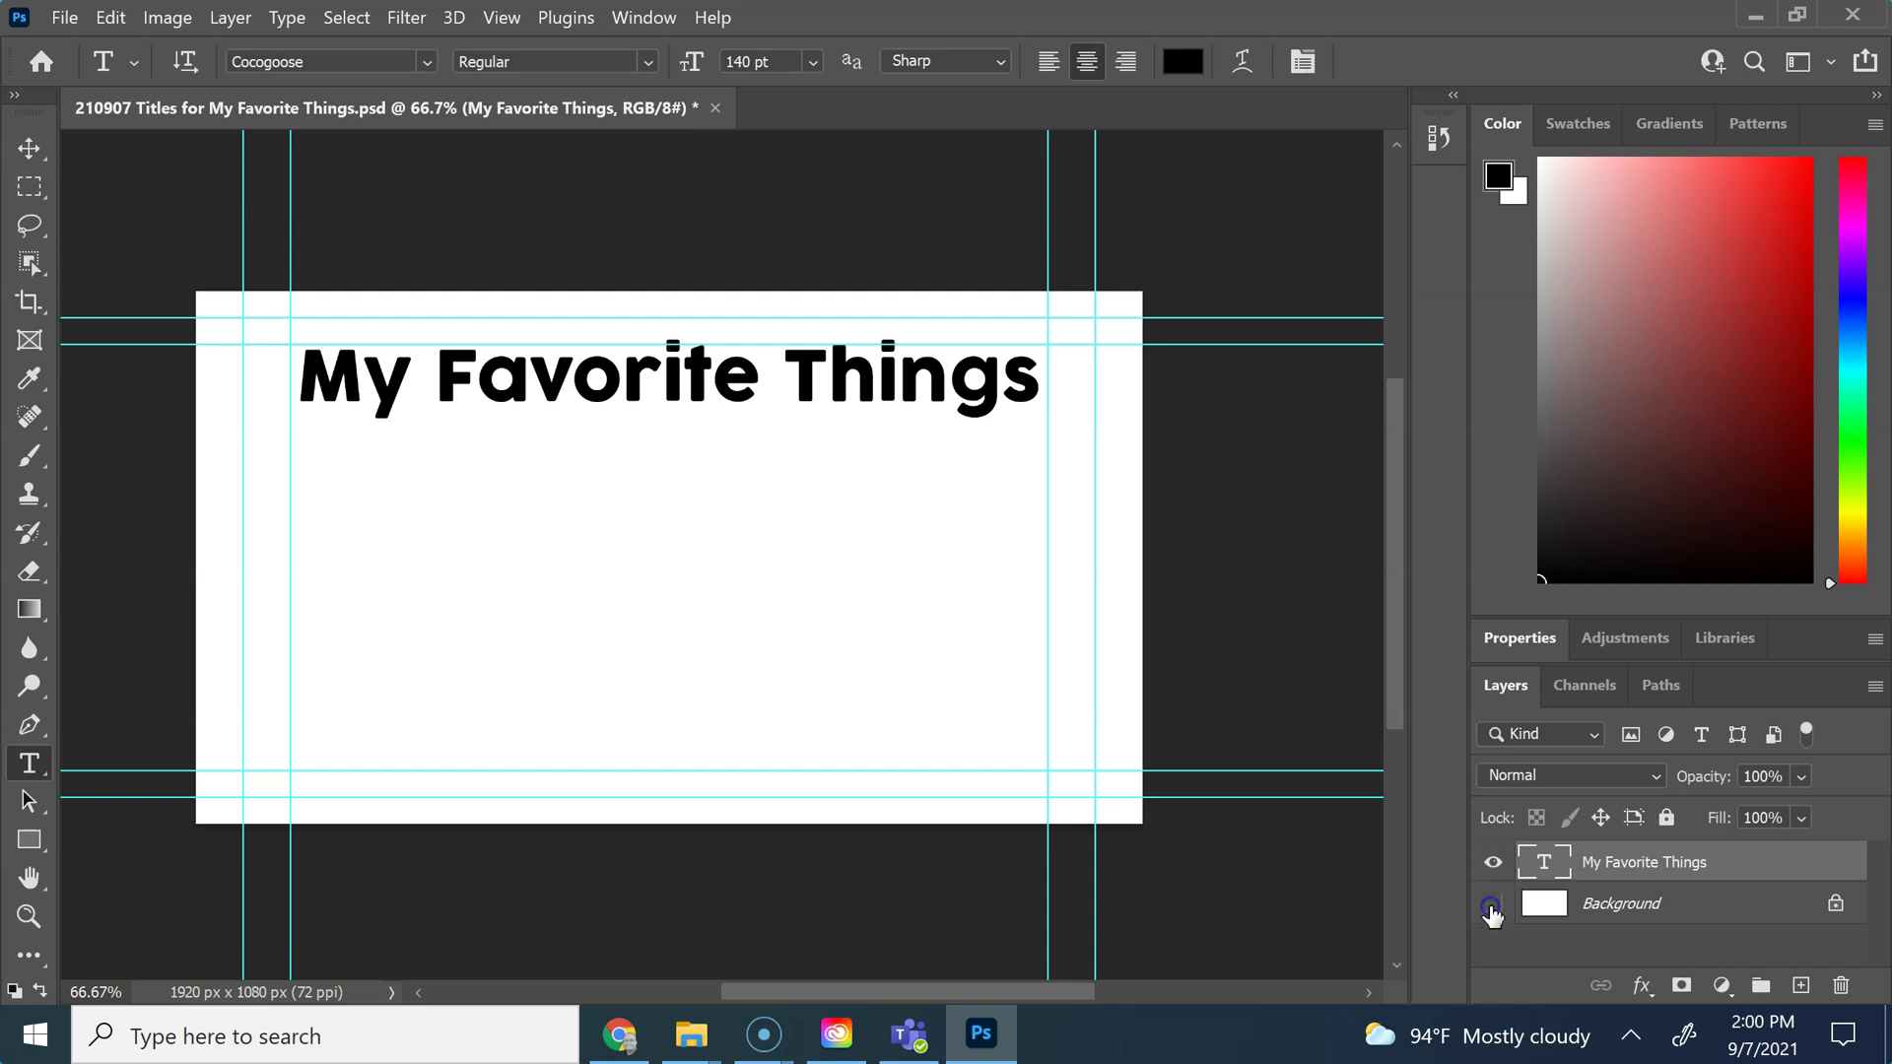
left_click(1493, 905)
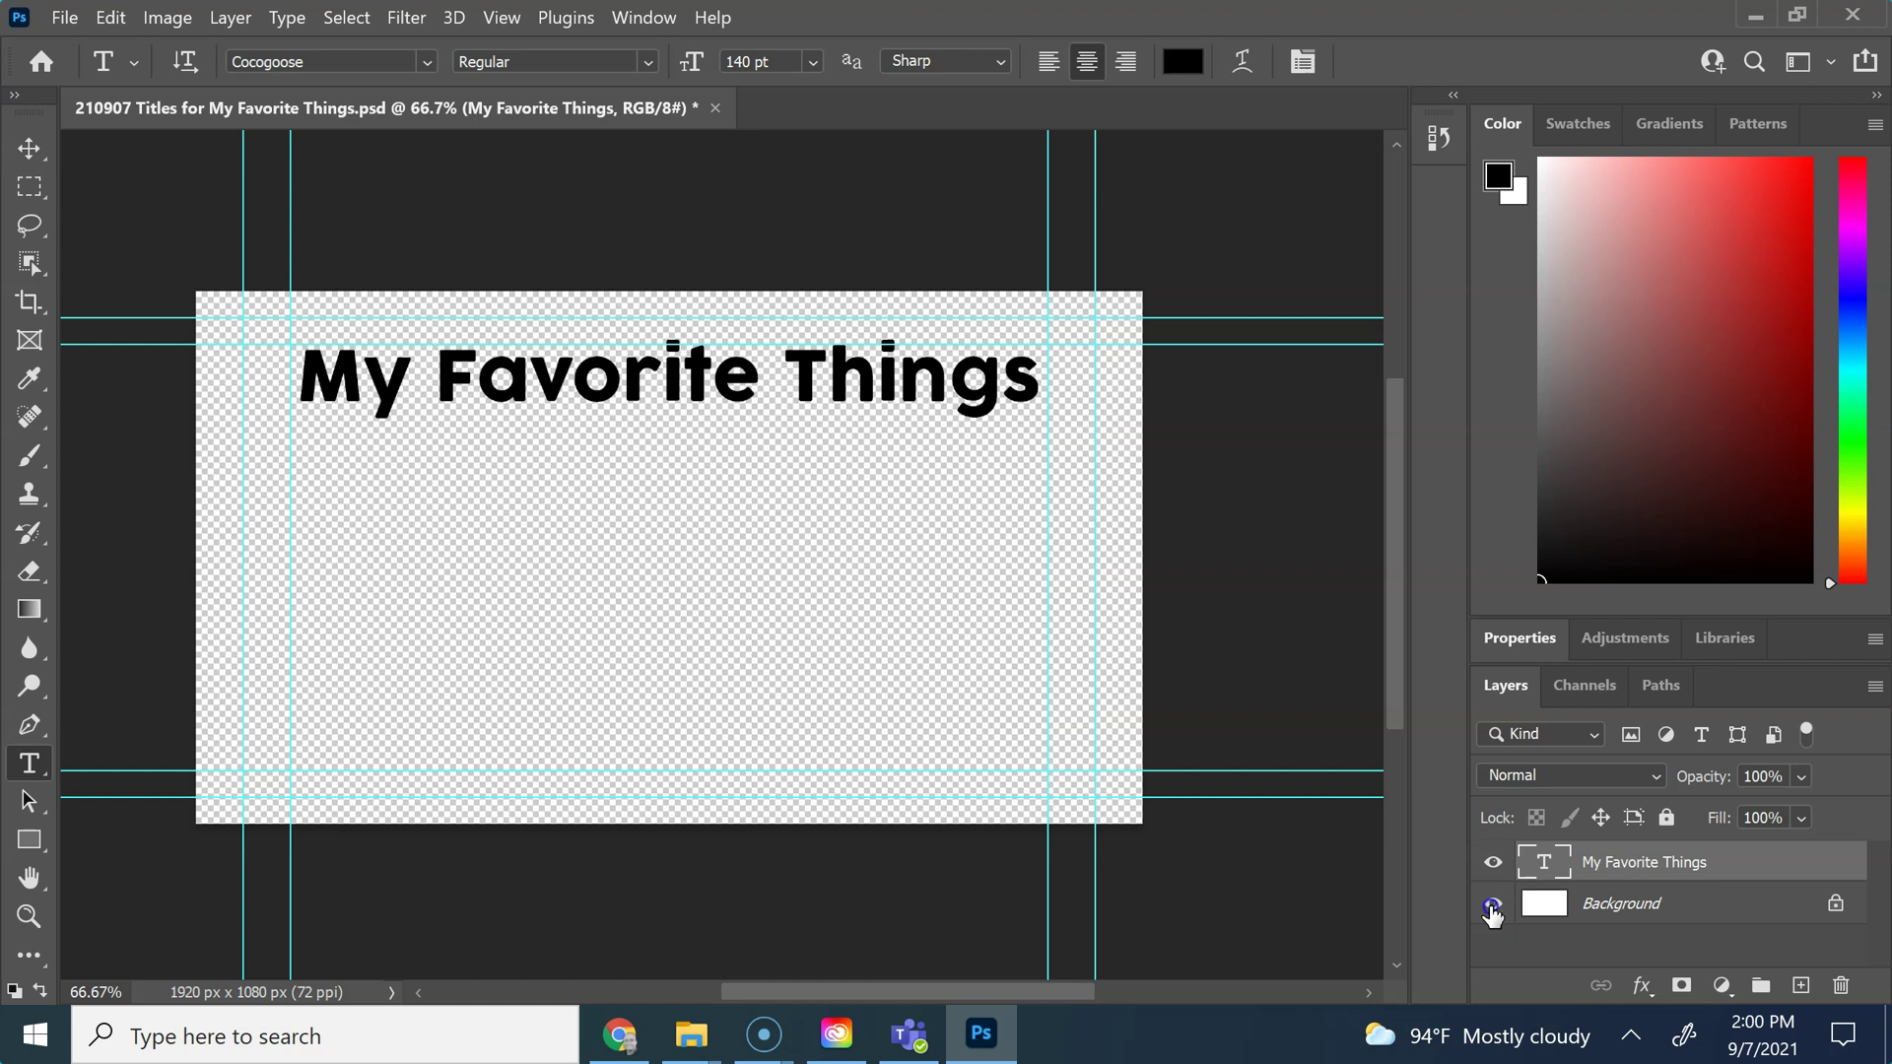
left_click(1493, 905)
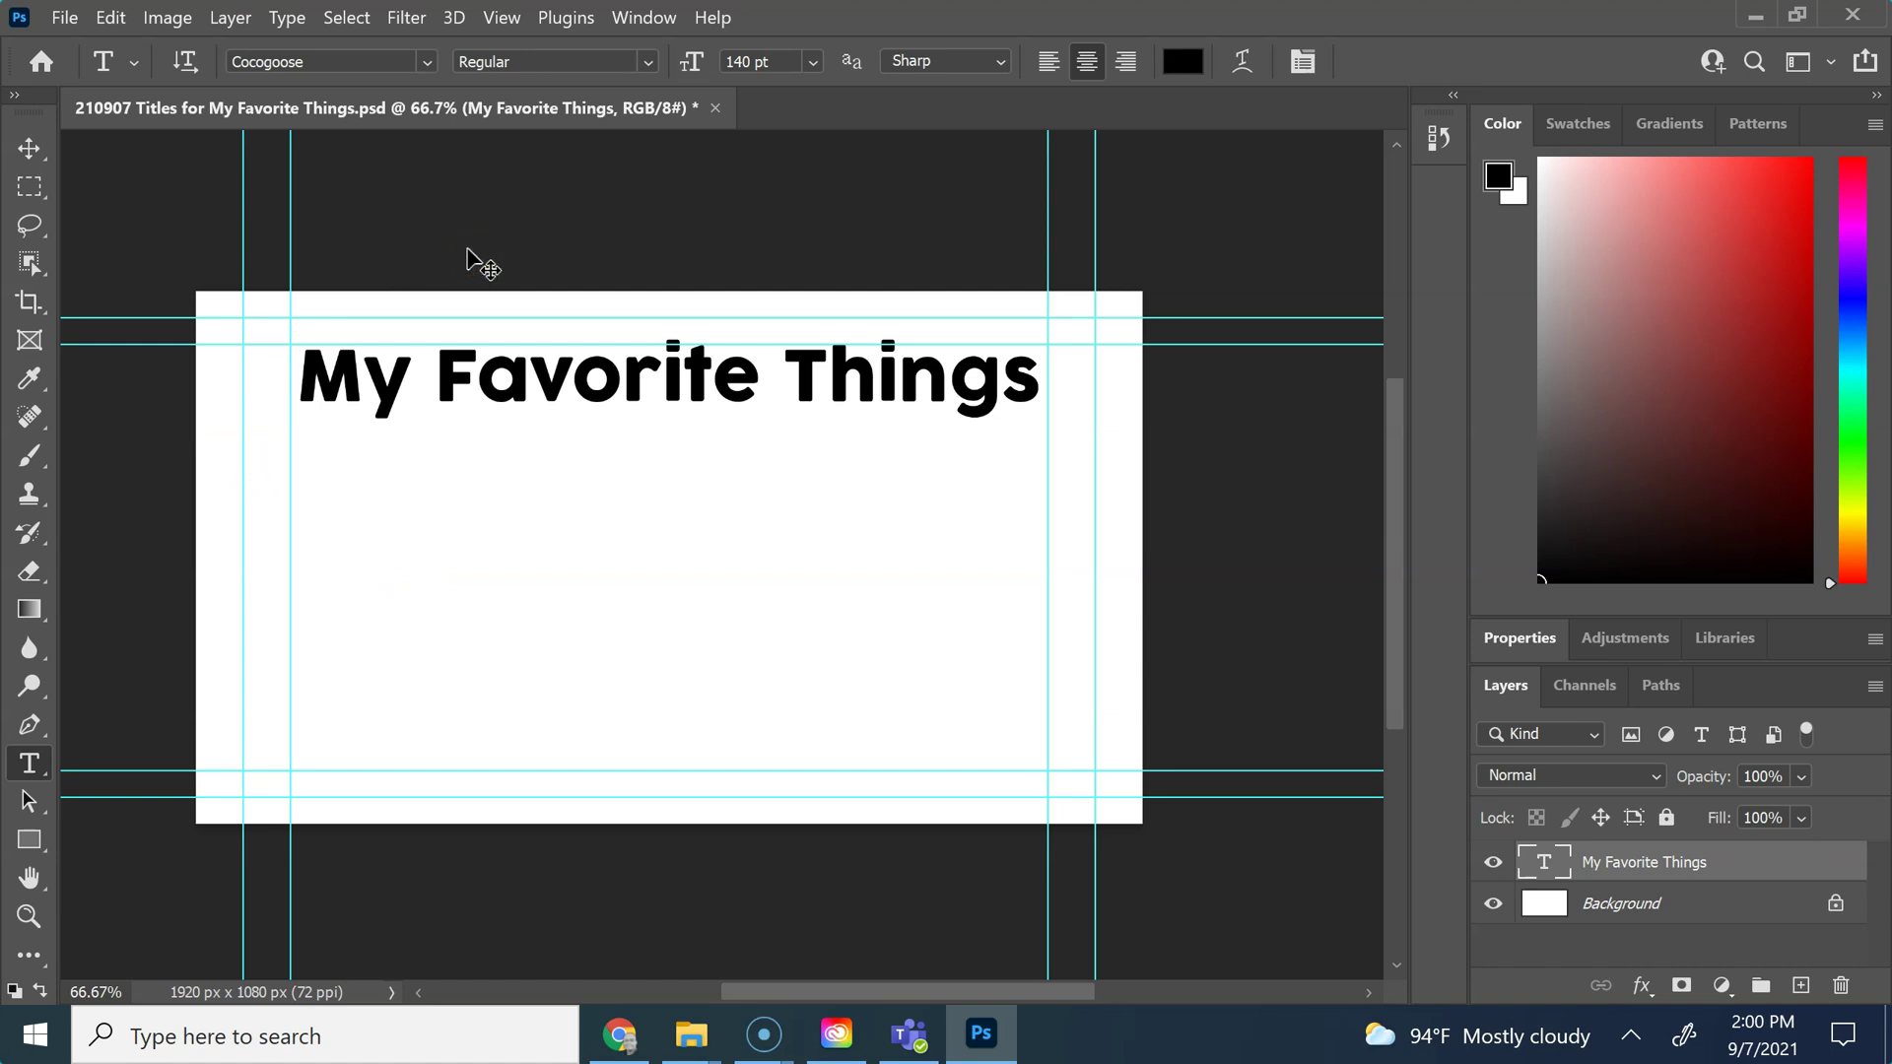
key("ctrl+s")
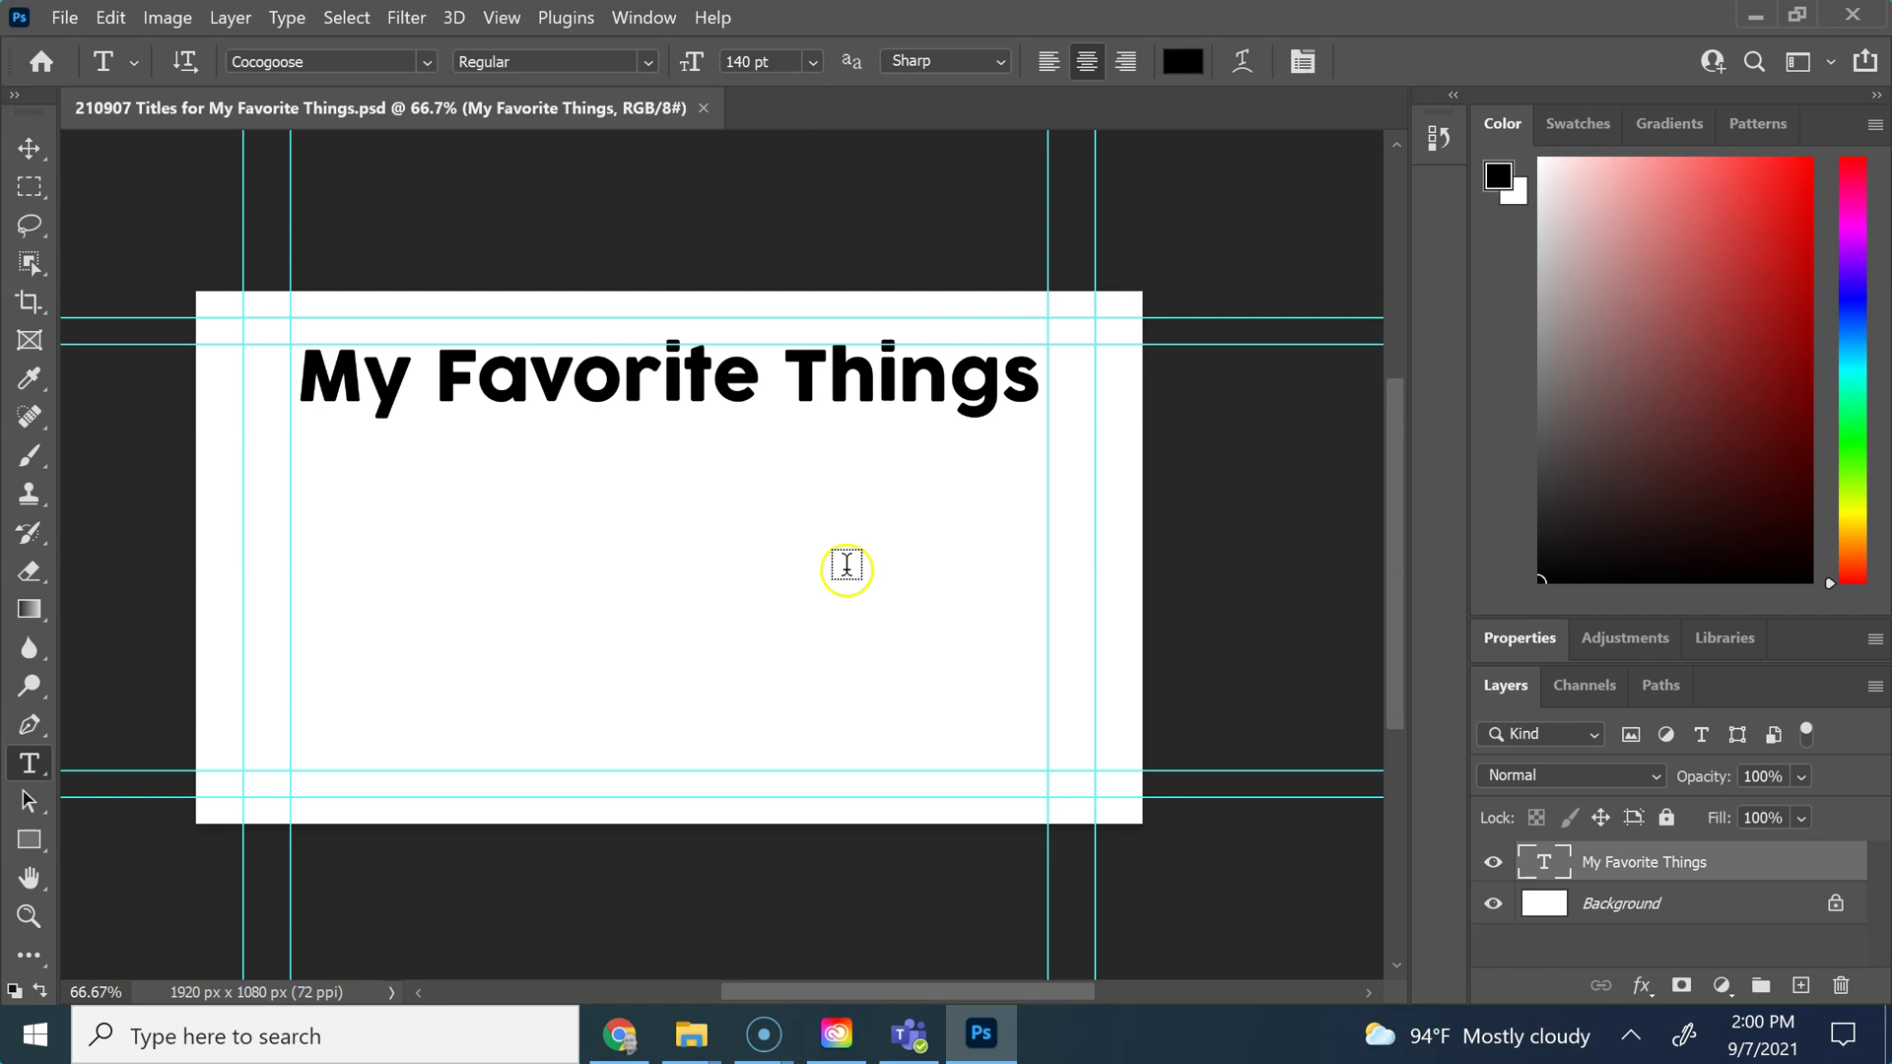
left_click(863, 581)
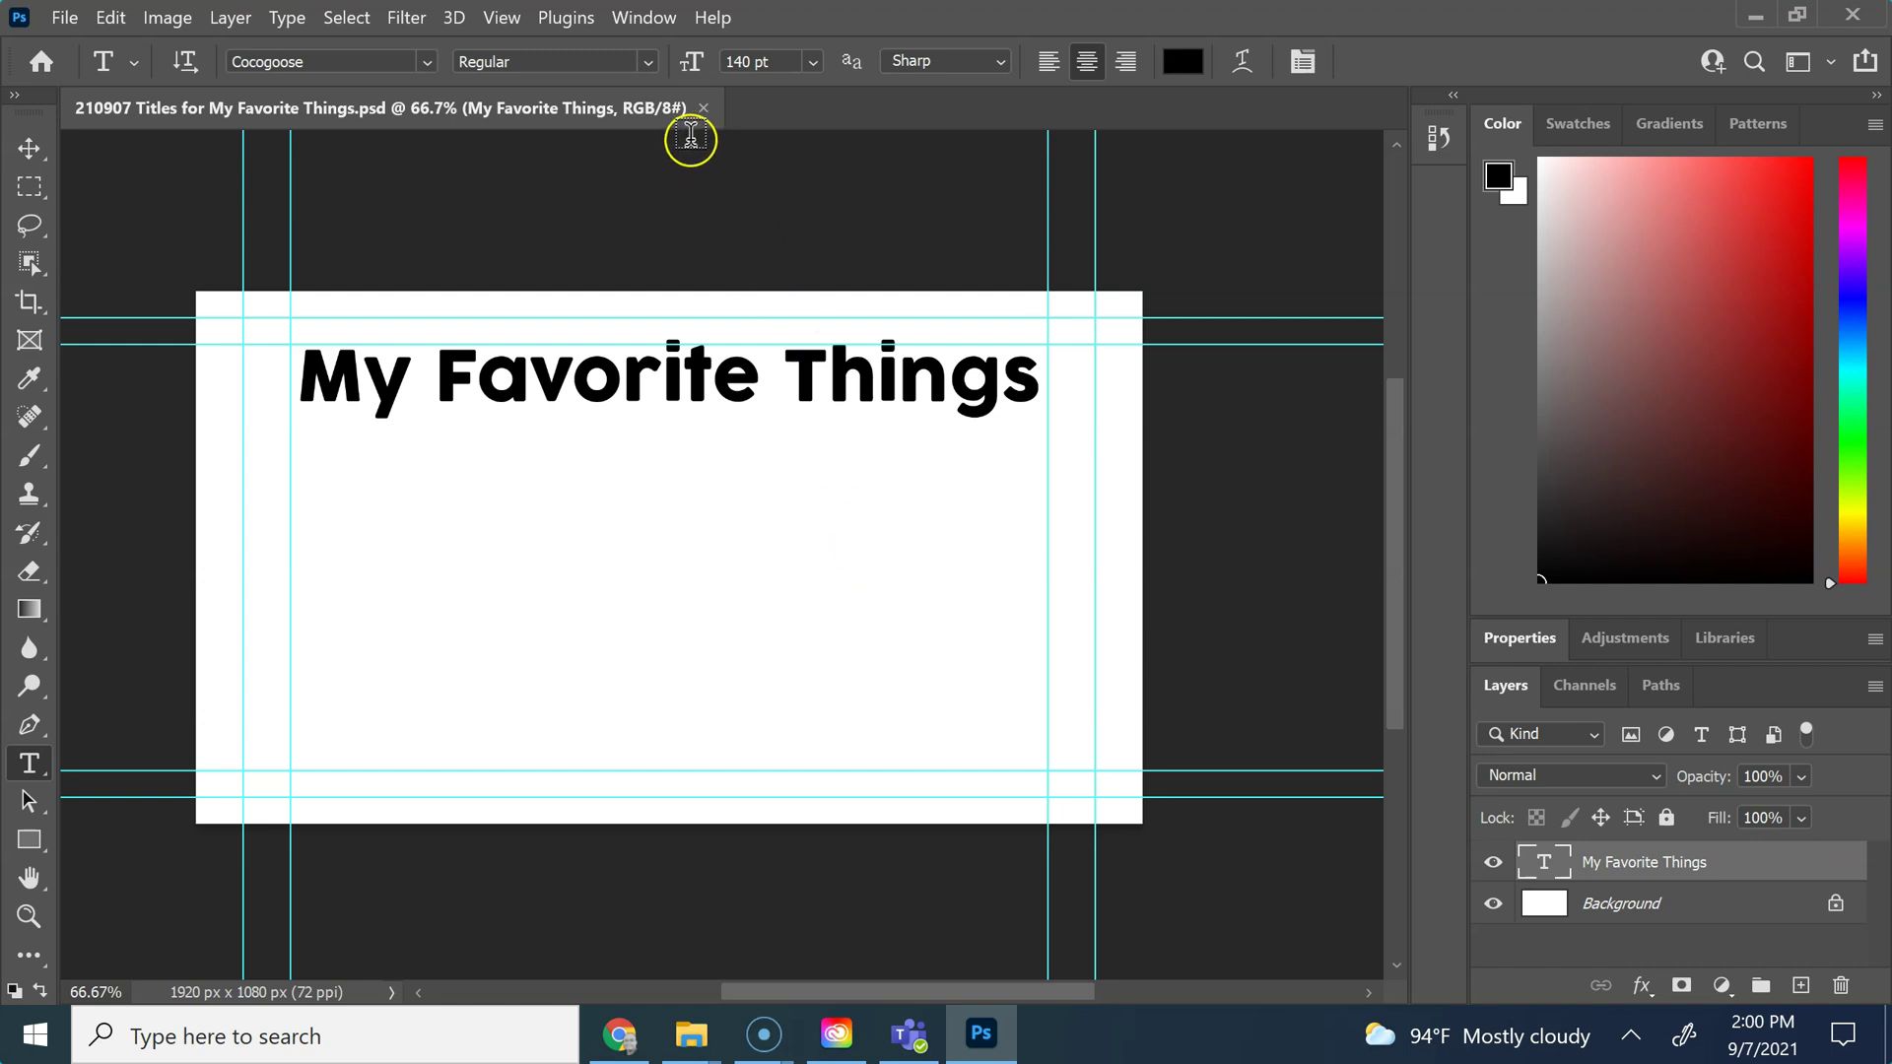
Exit Photoshop and scroll File Explorer back to the Name column to find the new Titles PSD.
left_click(1852, 20)
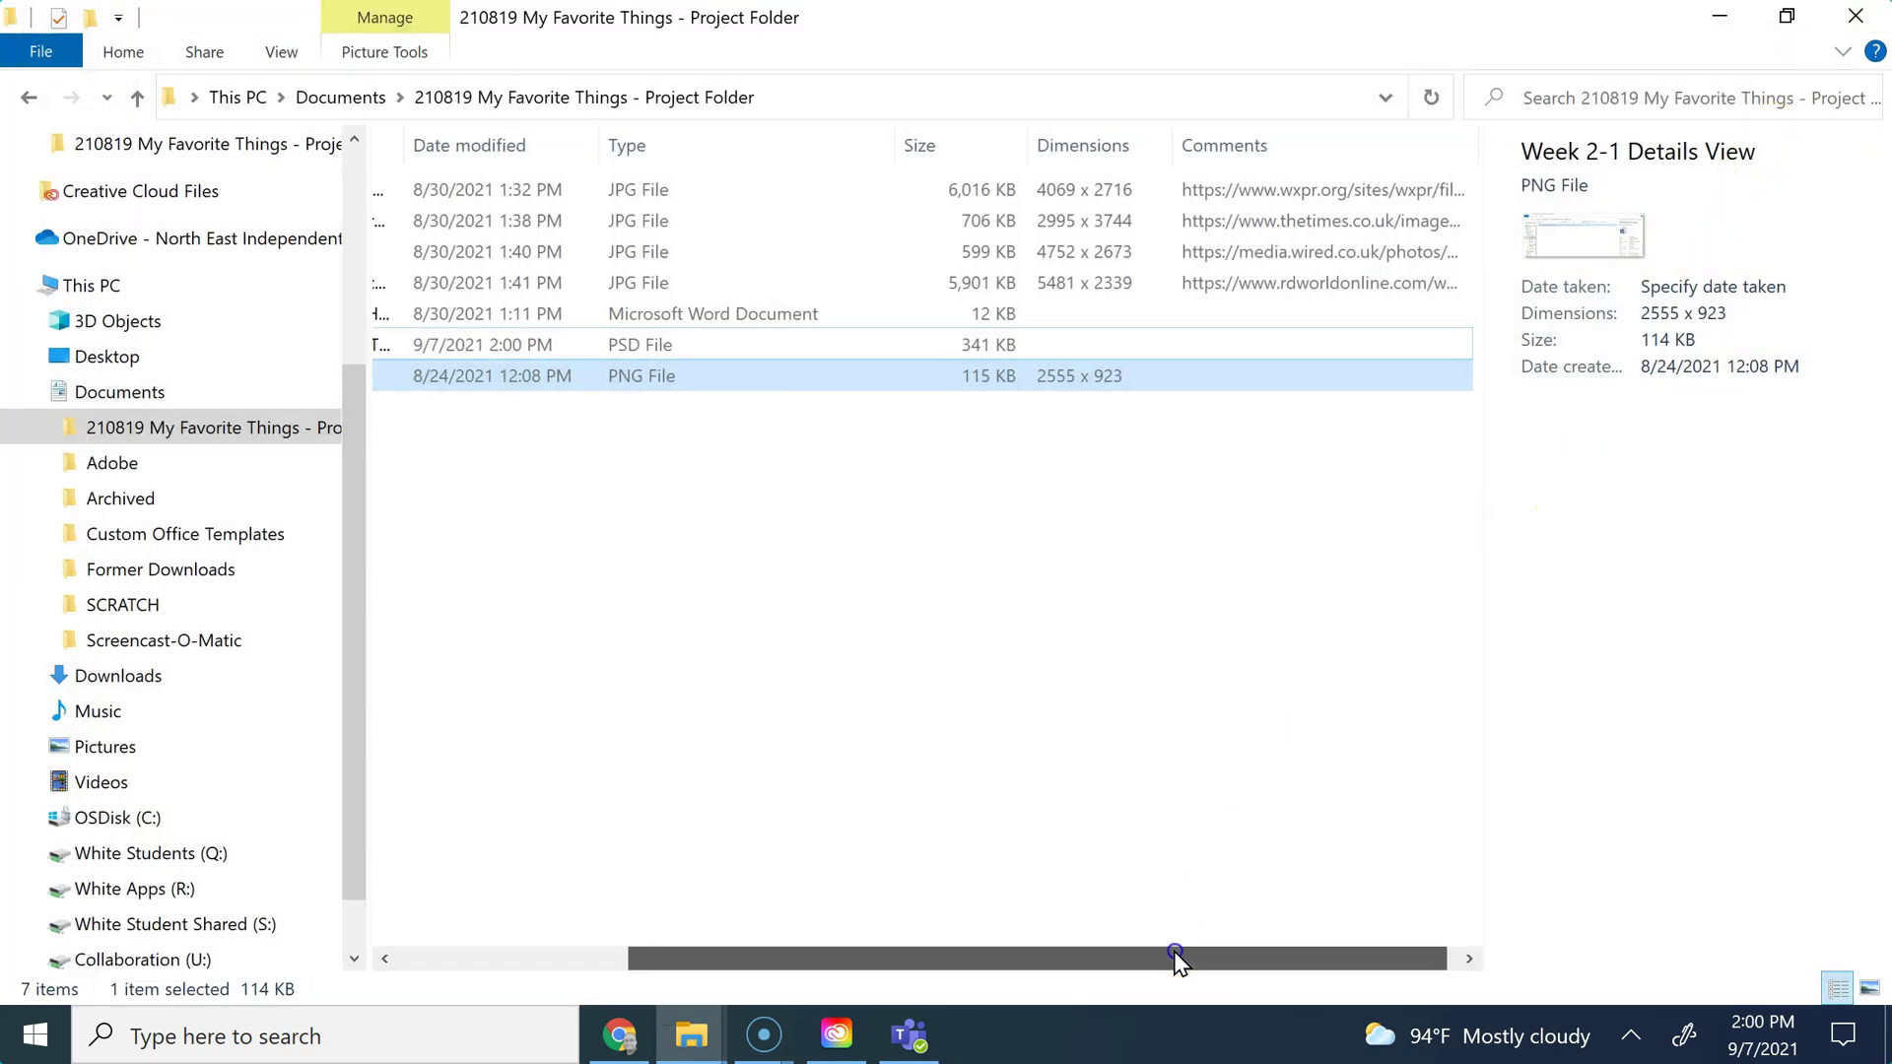
left_click_drag(1173, 950, 791, 971)
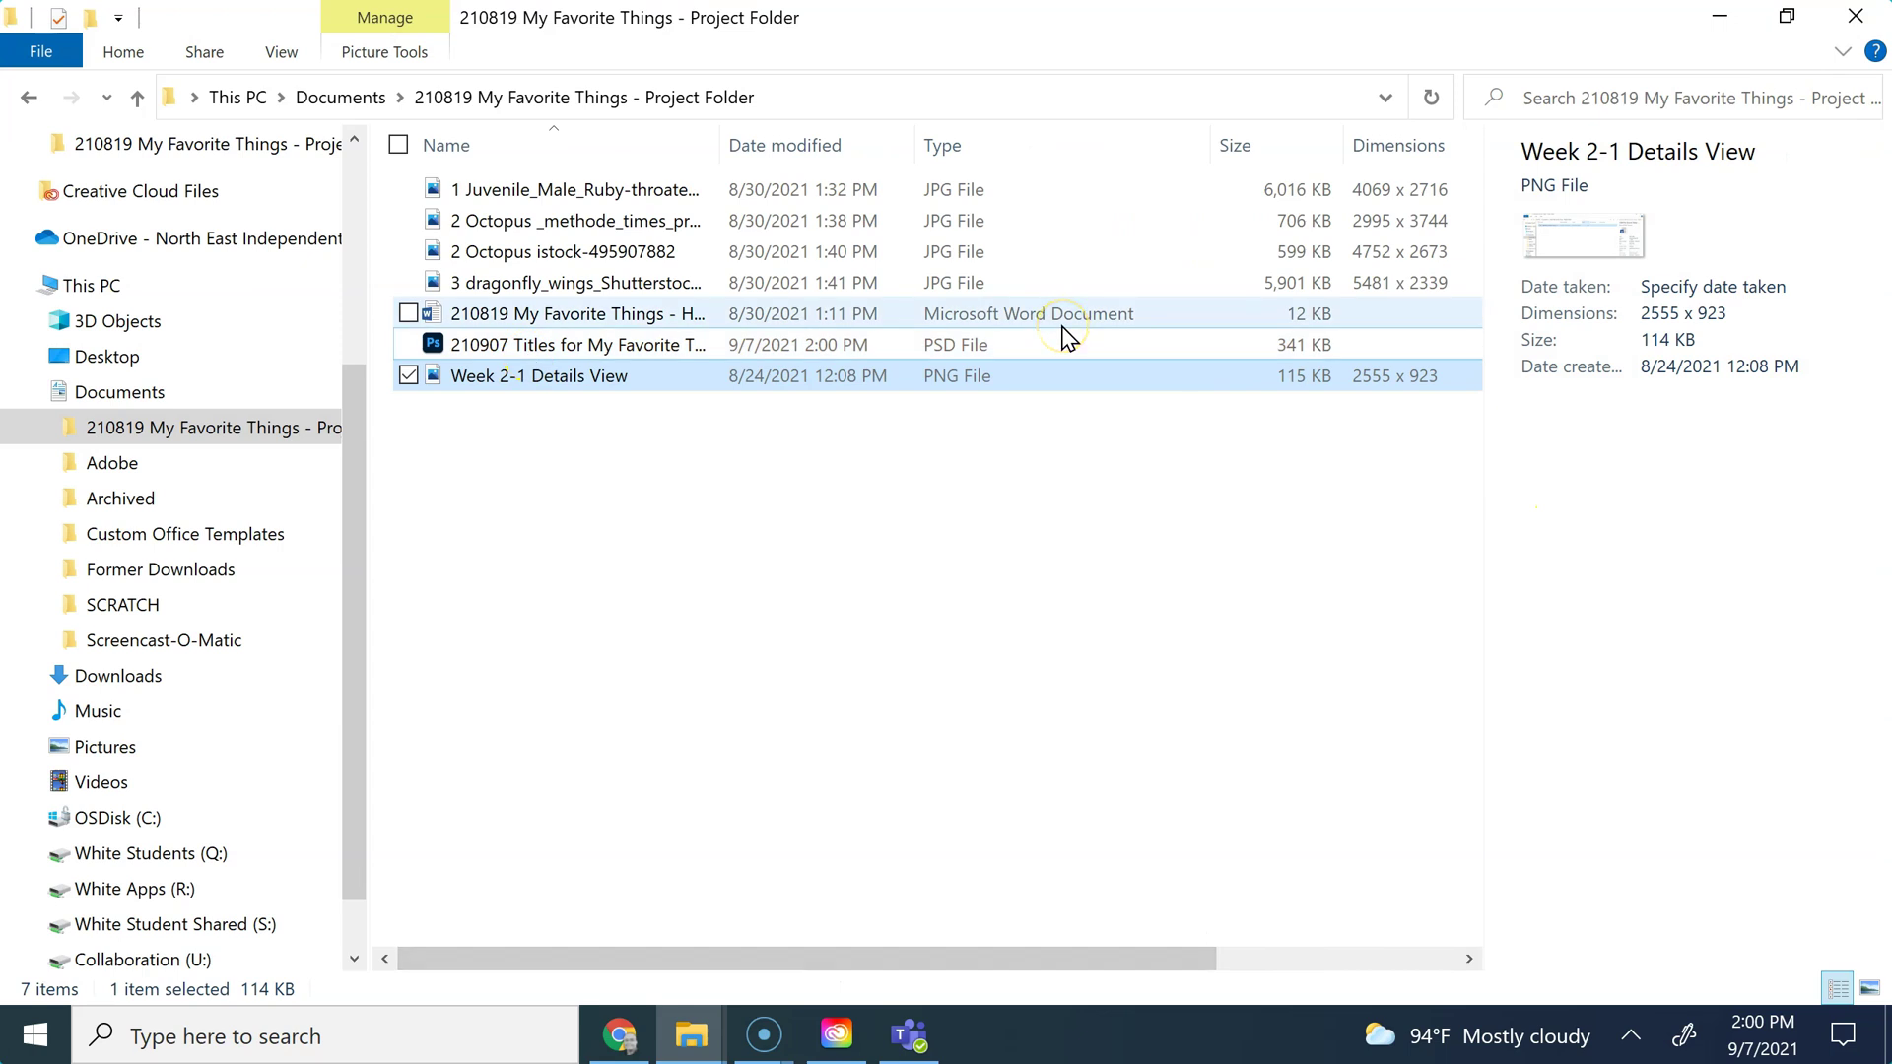